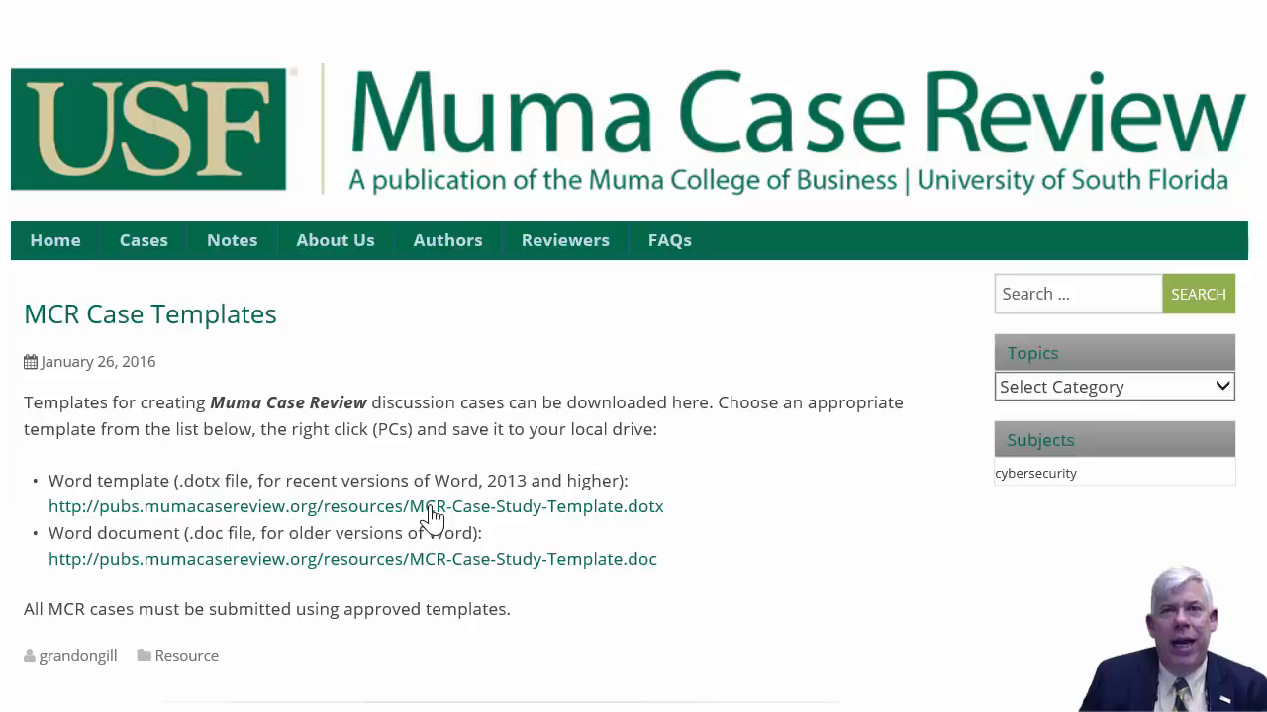
Open MCR-Case-Study-Template.dotx from the MCR Case Templates page in Word, allowing the program to launch
left_click(432, 517)
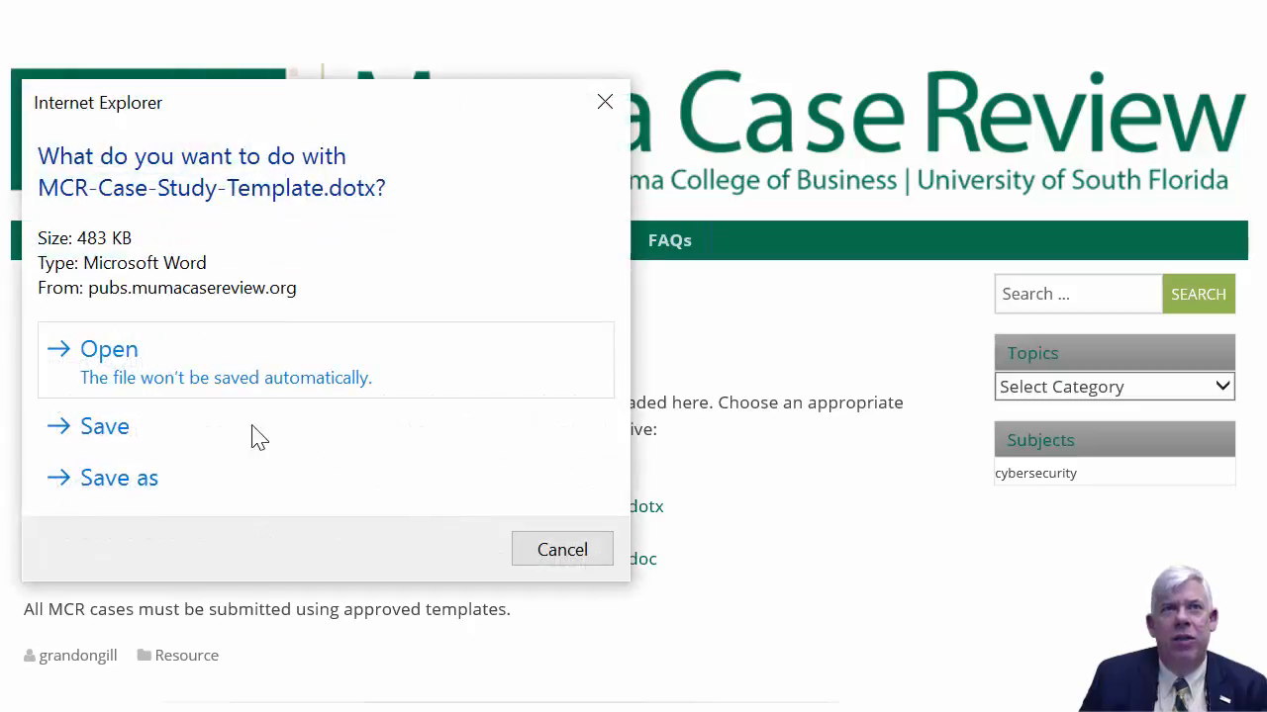
left_click(127, 368)
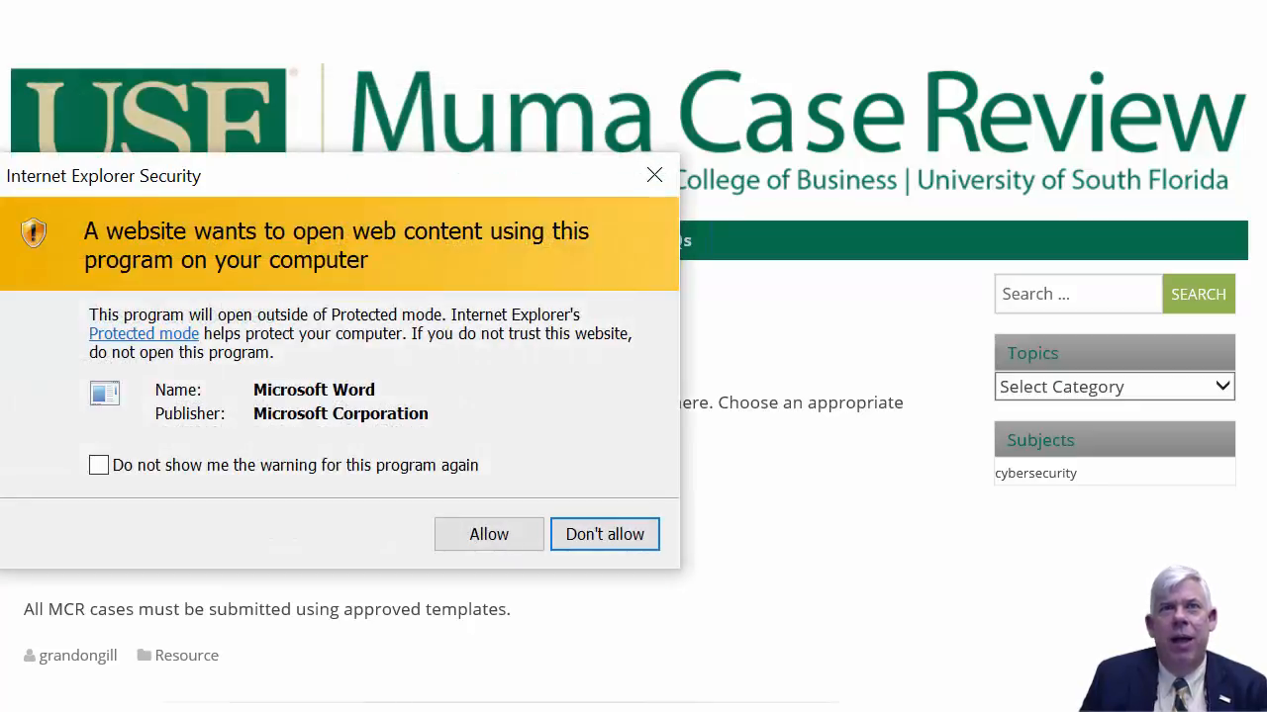
left_click(495, 537)
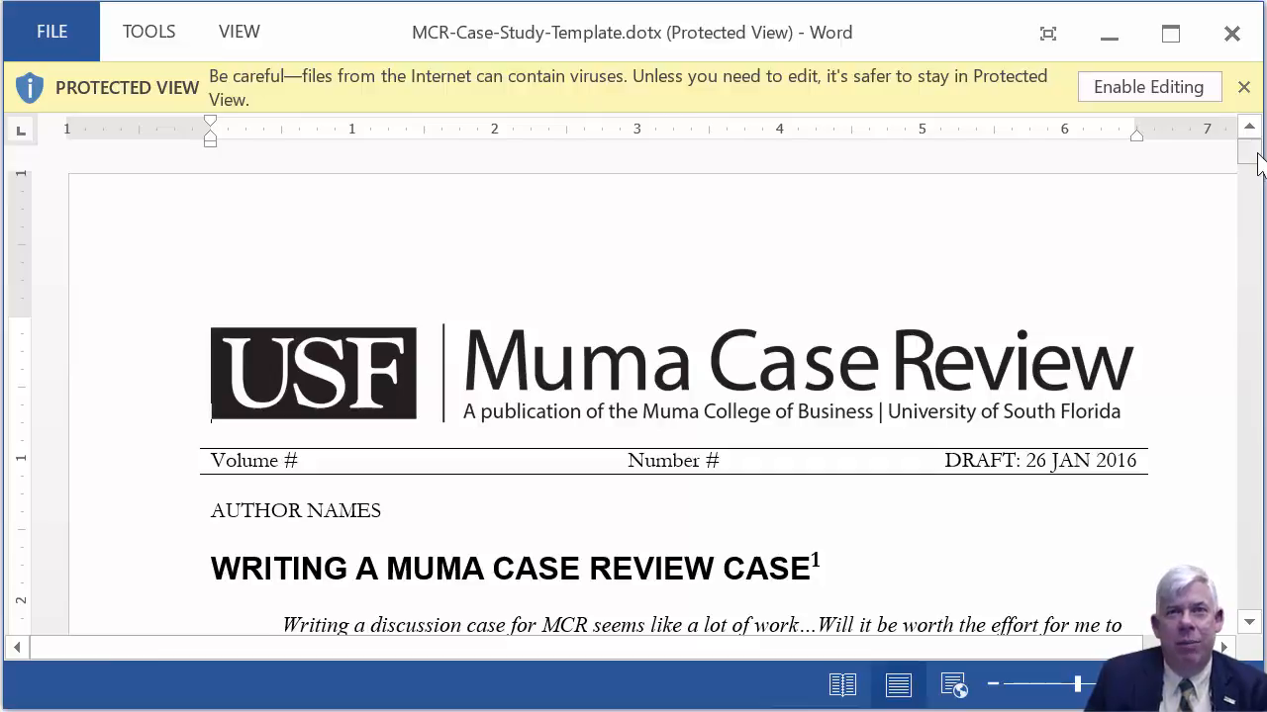
Skim the case study template from its title page to the Discussion Case Studies section
scroll(865, 421, "right", 1)
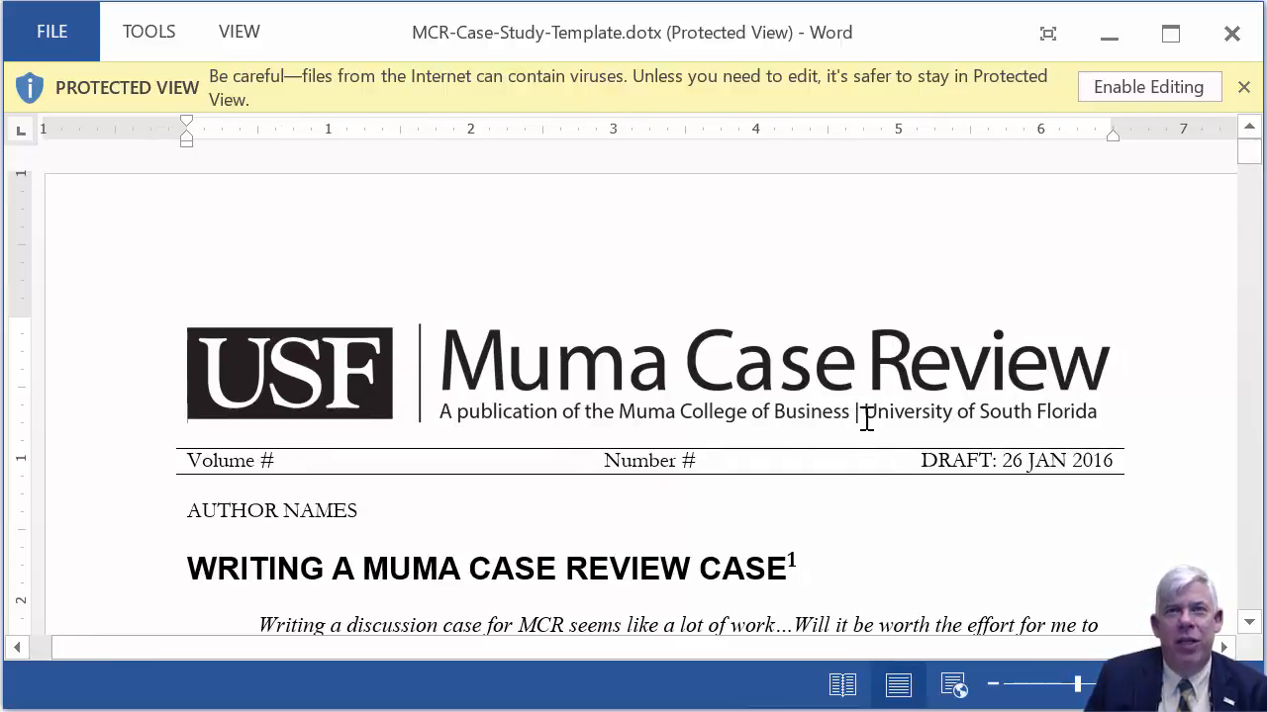
scroll(930, 366, "down", 1)
scroll(1089, 303, "down", 4)
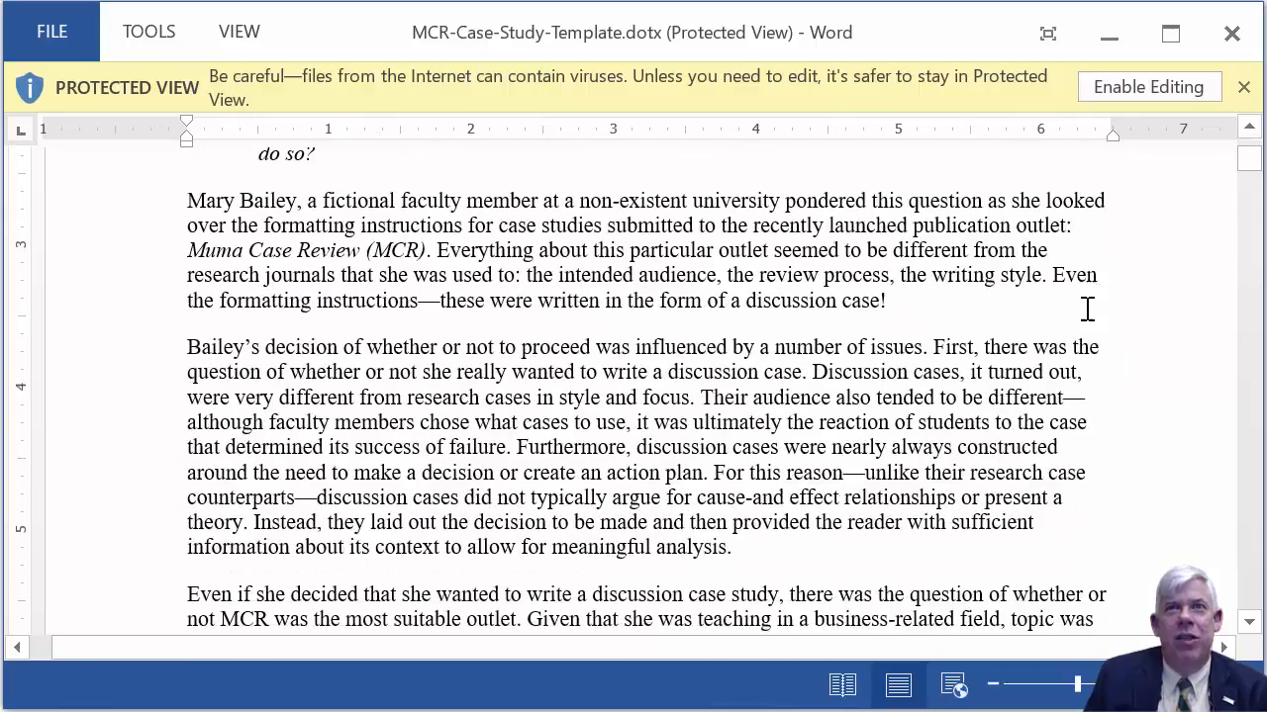
scroll(1069, 333, "down", 4)
scroll(1064, 336, "down", 5)
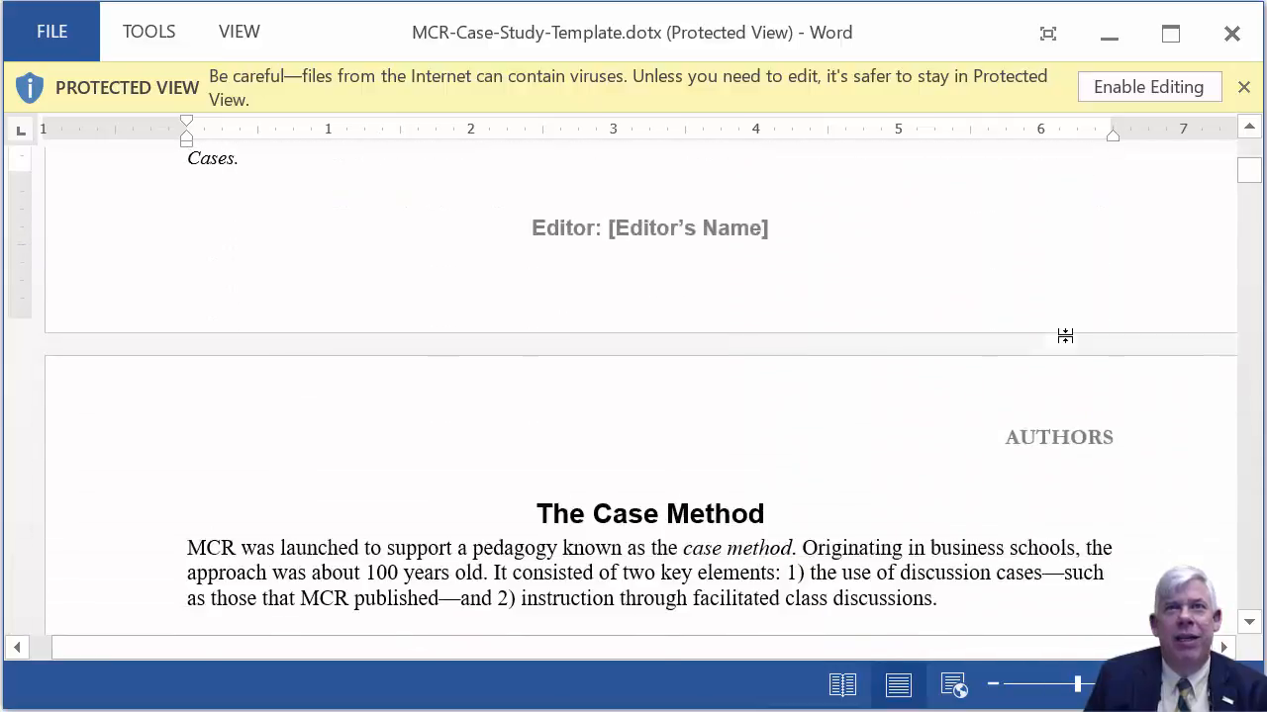
scroll(1063, 338, "down", 4)
scroll(1062, 337, "down", 6)
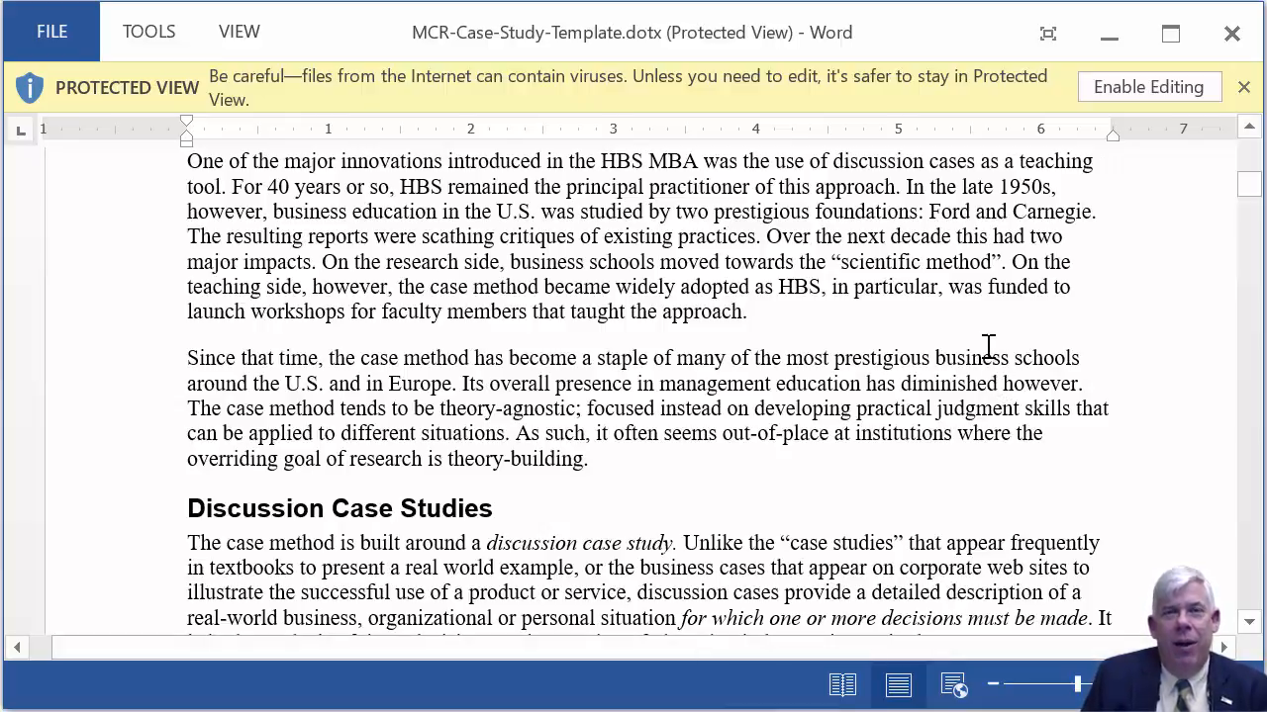
Enable editing of the template and try to save it as a Word Document (*.docx) in the OneDrive Notes folder
left_click(1136, 91)
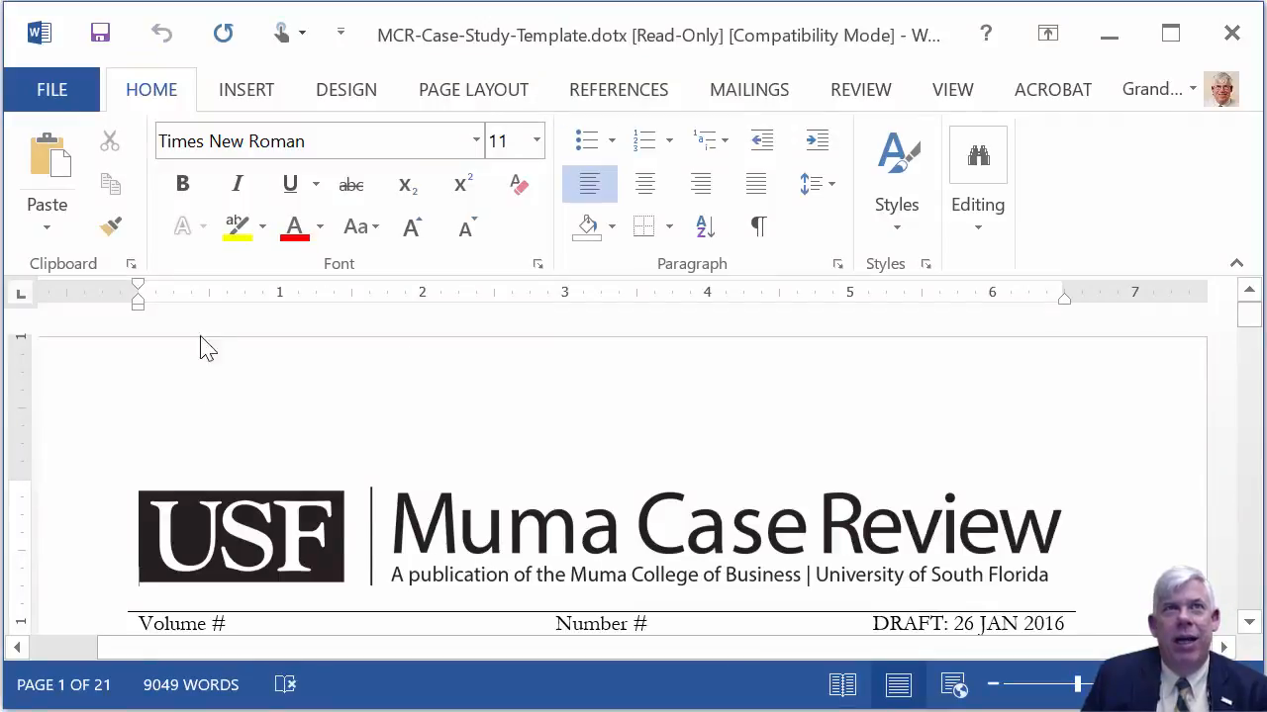
left_click(45, 101)
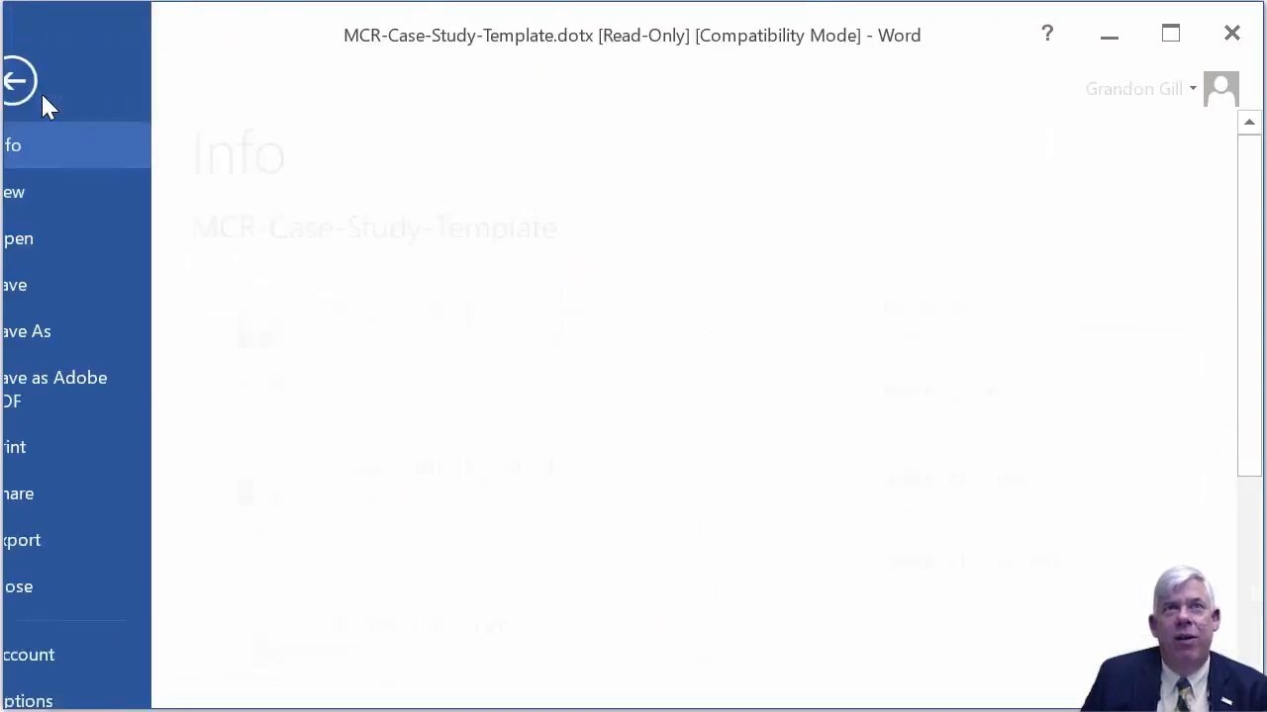
left_click(104, 334)
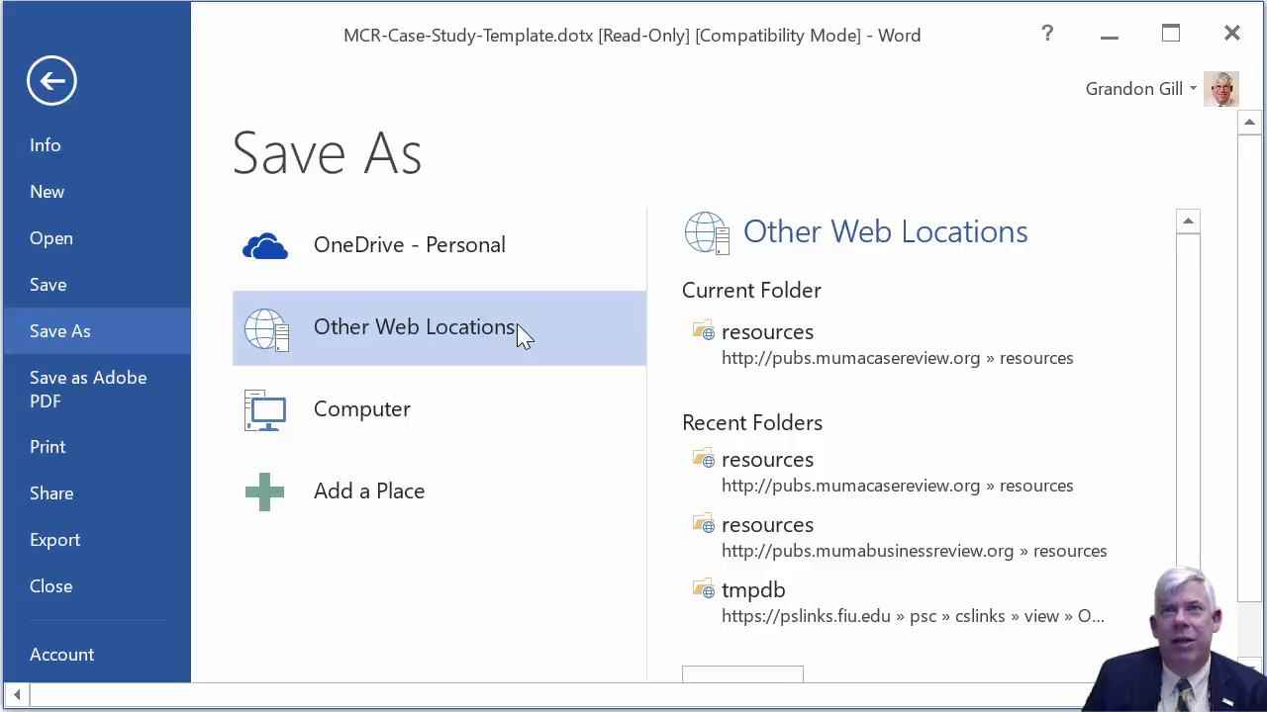
left_click(430, 260)
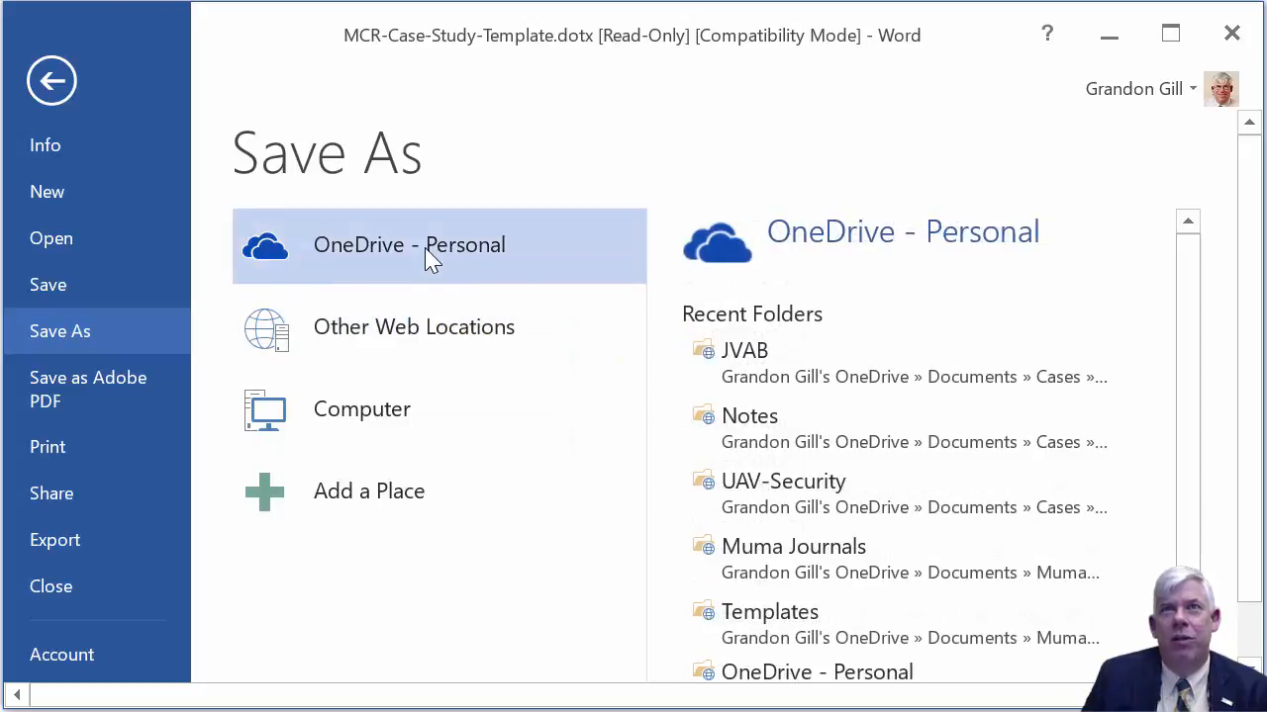
left_click(760, 433)
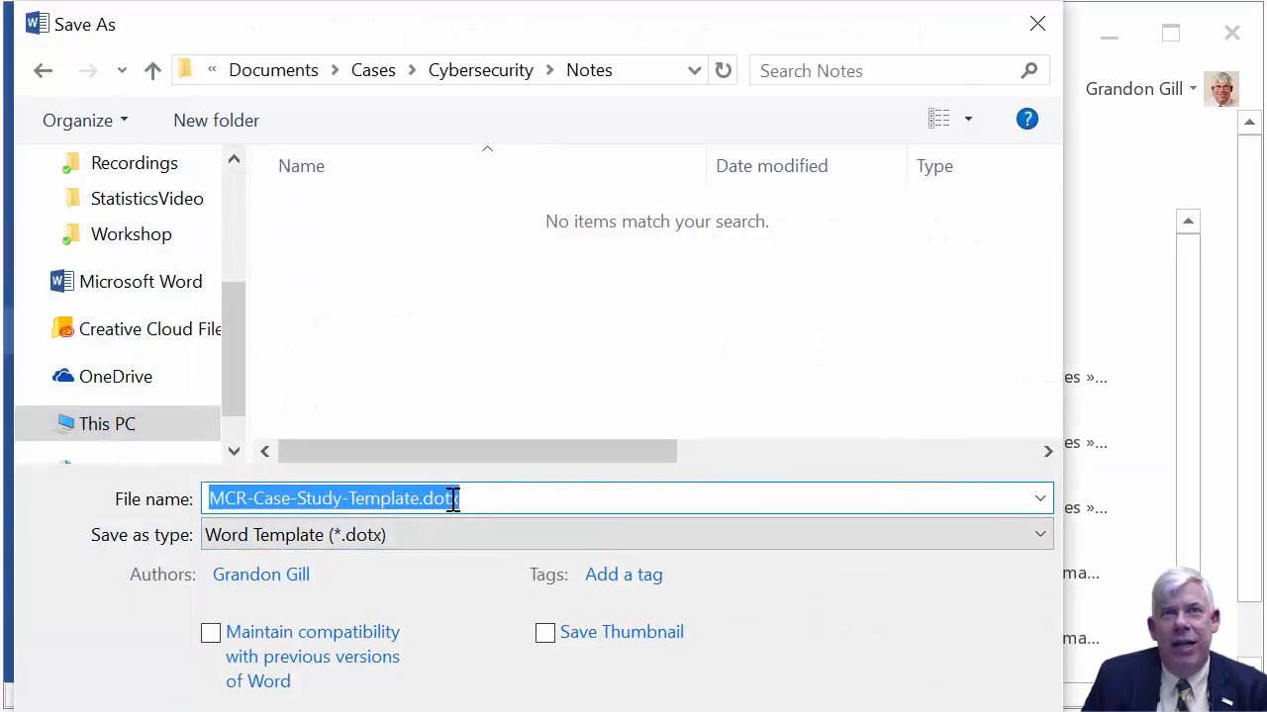
left_click(1039, 534)
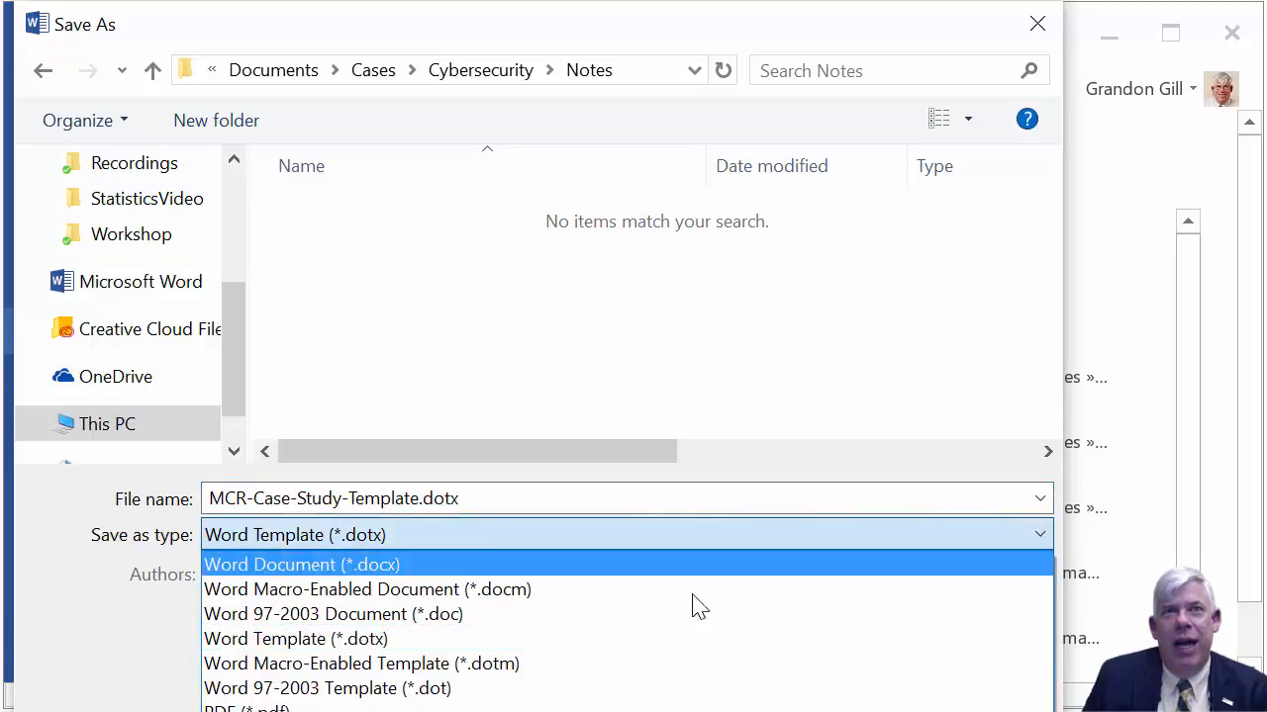
left_click(444, 568)
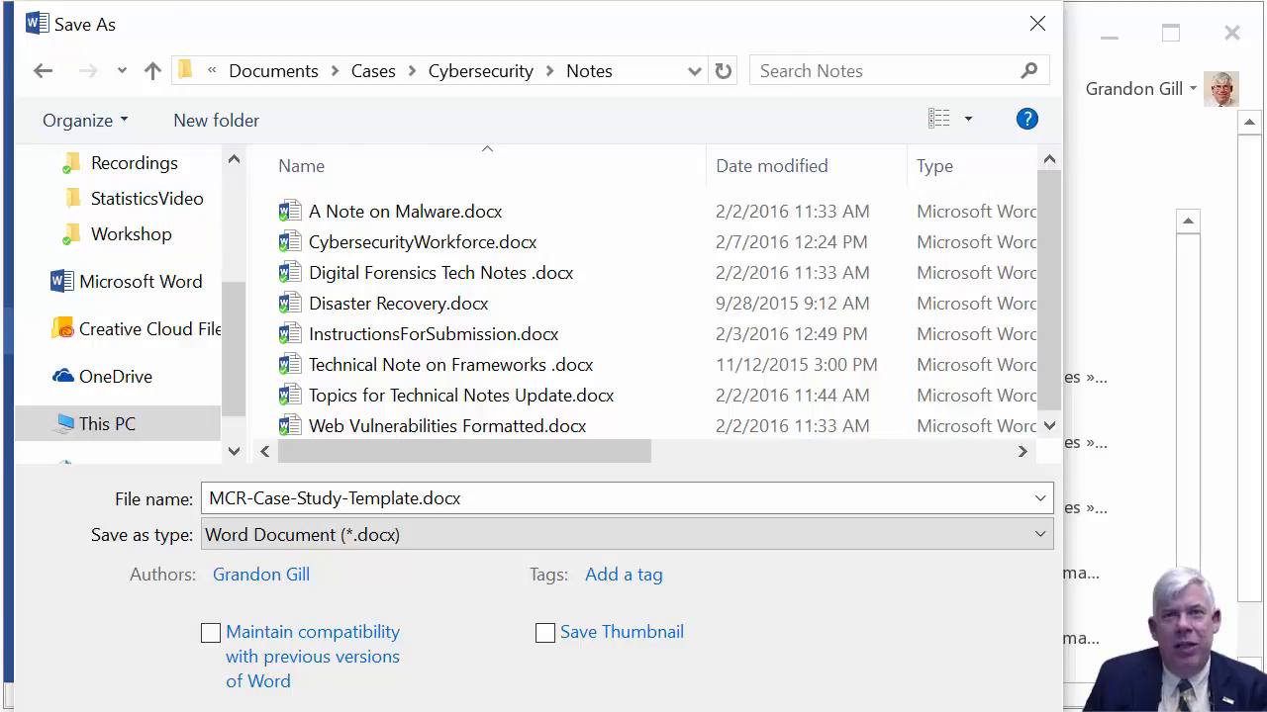
key("Escape")
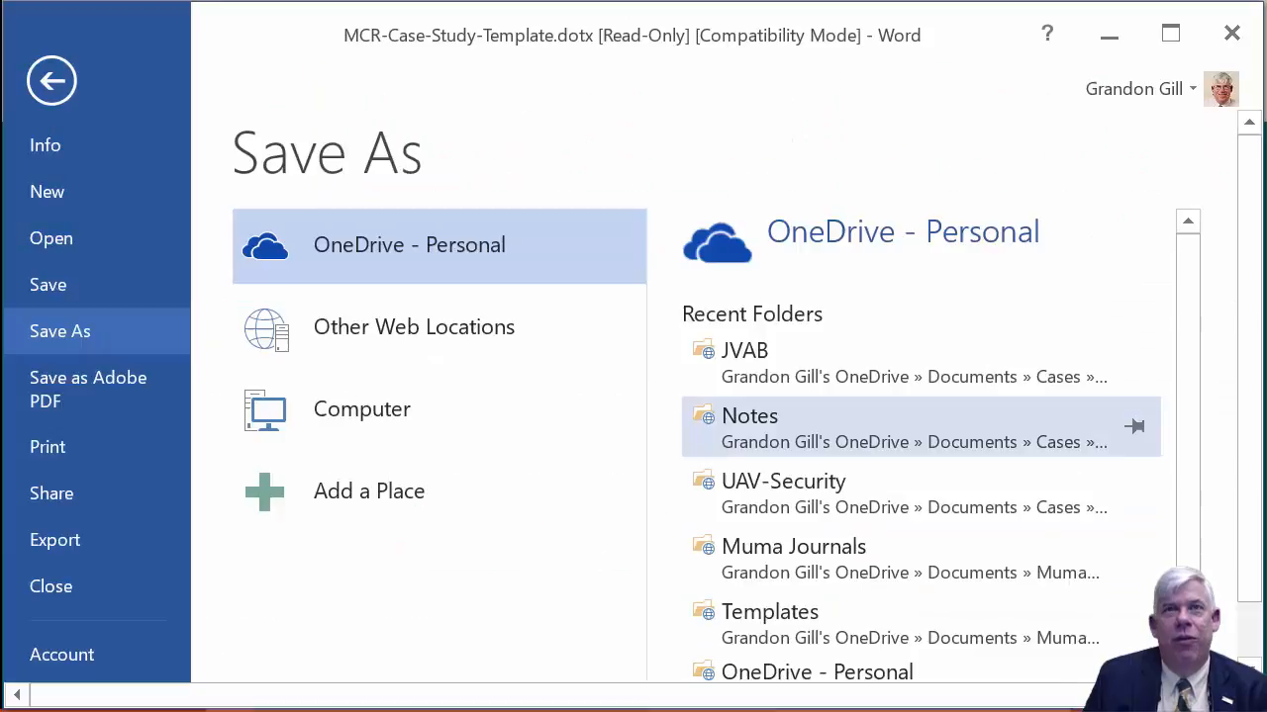
Switch to the Muma Business Review website and view the Research case studies template page listed for authors
left_click(1108, 38)
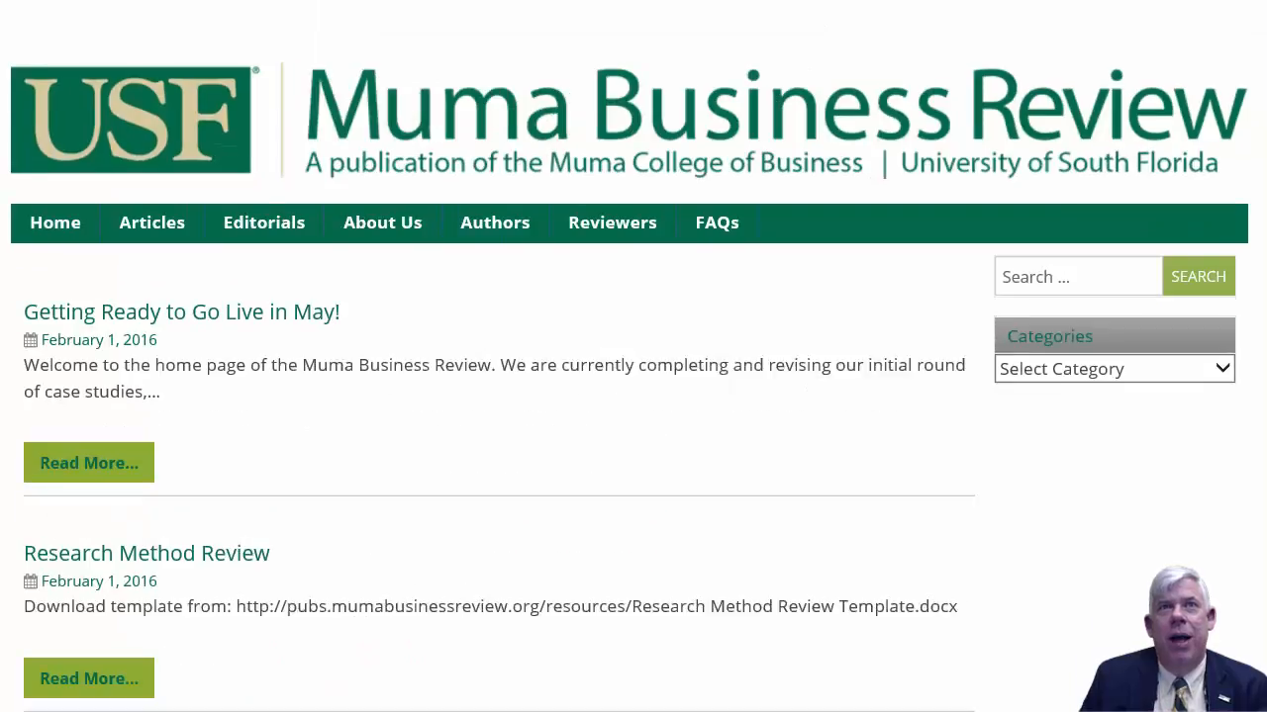
left_click(503, 237)
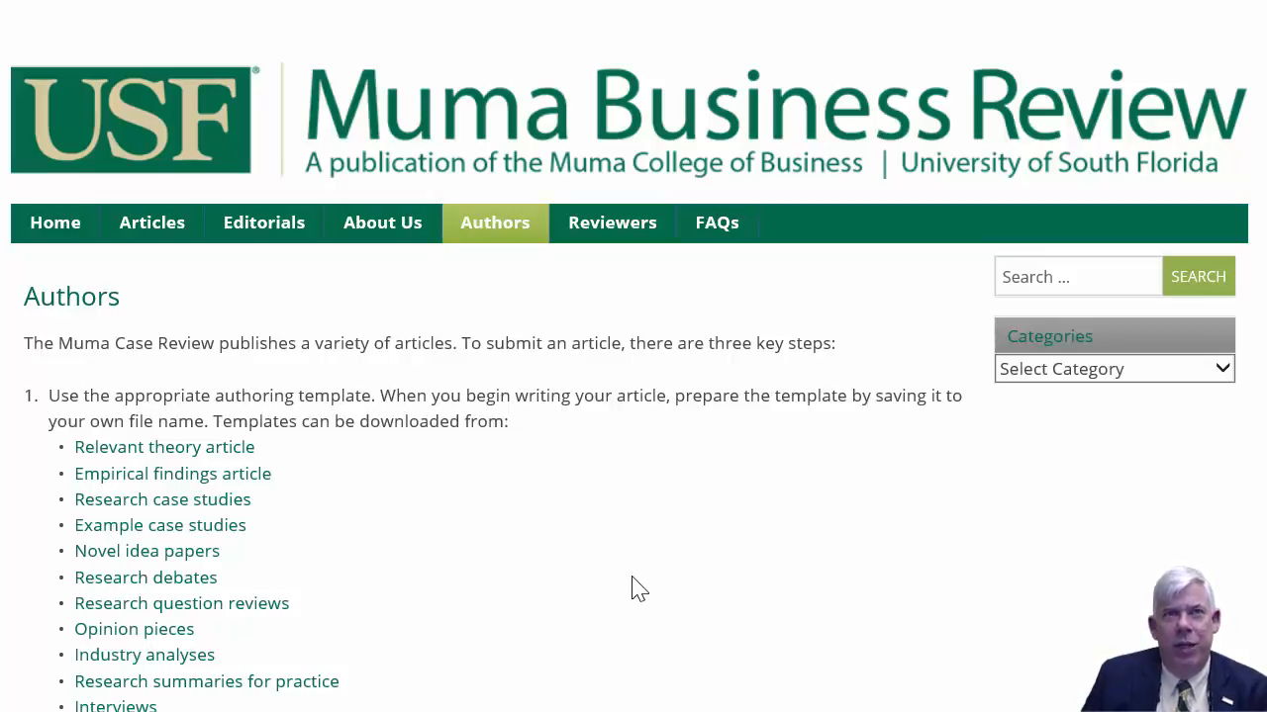
left_click(198, 512)
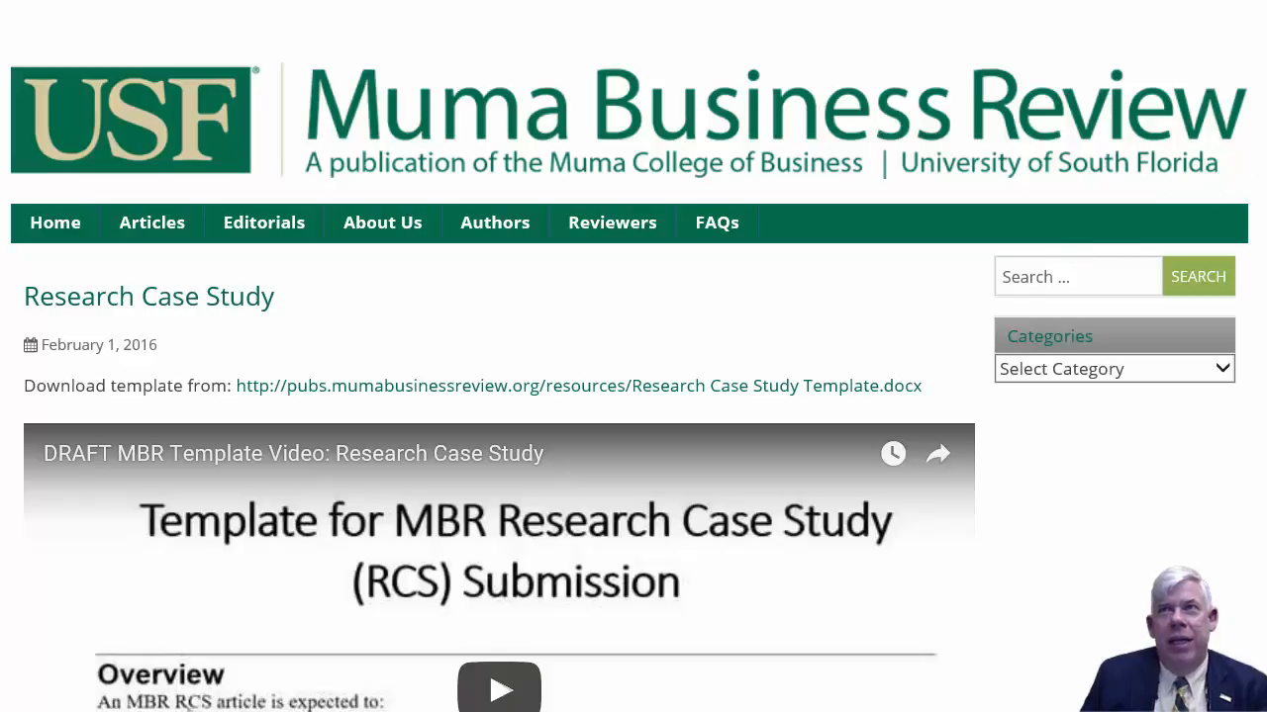
scroll(192, 593, "down", 3)
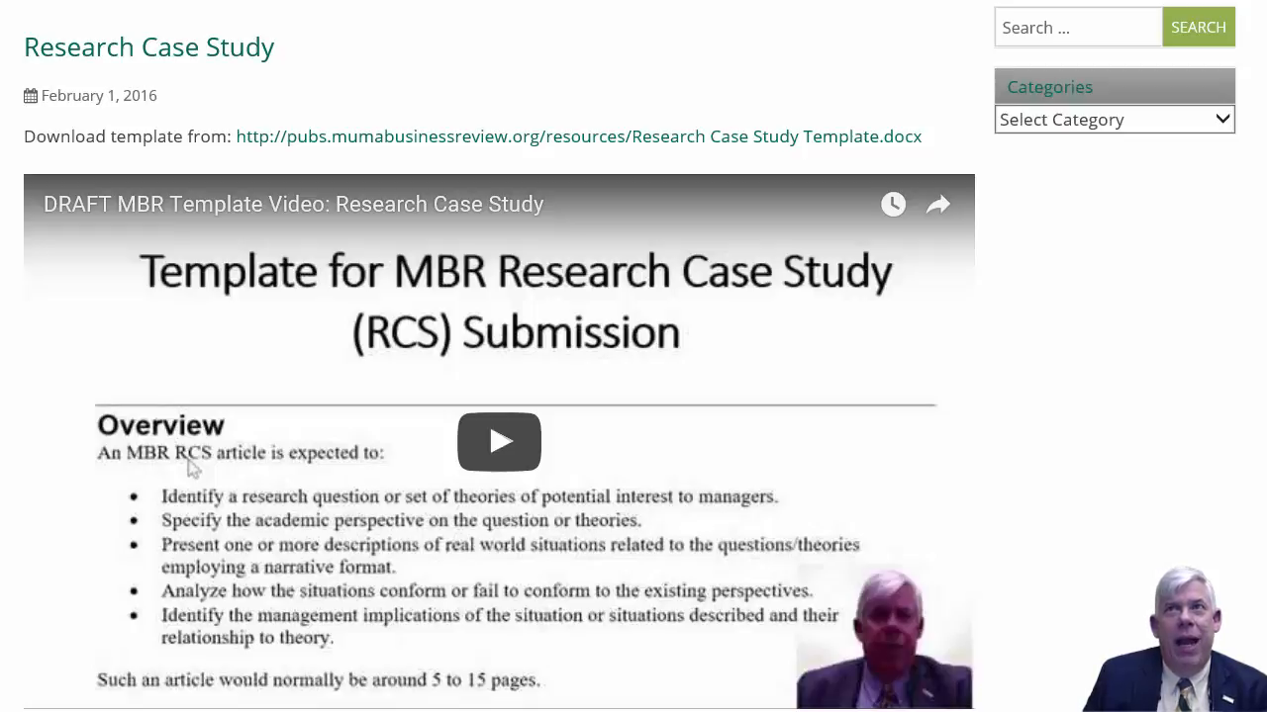
scroll(629, 362, "up", 3)
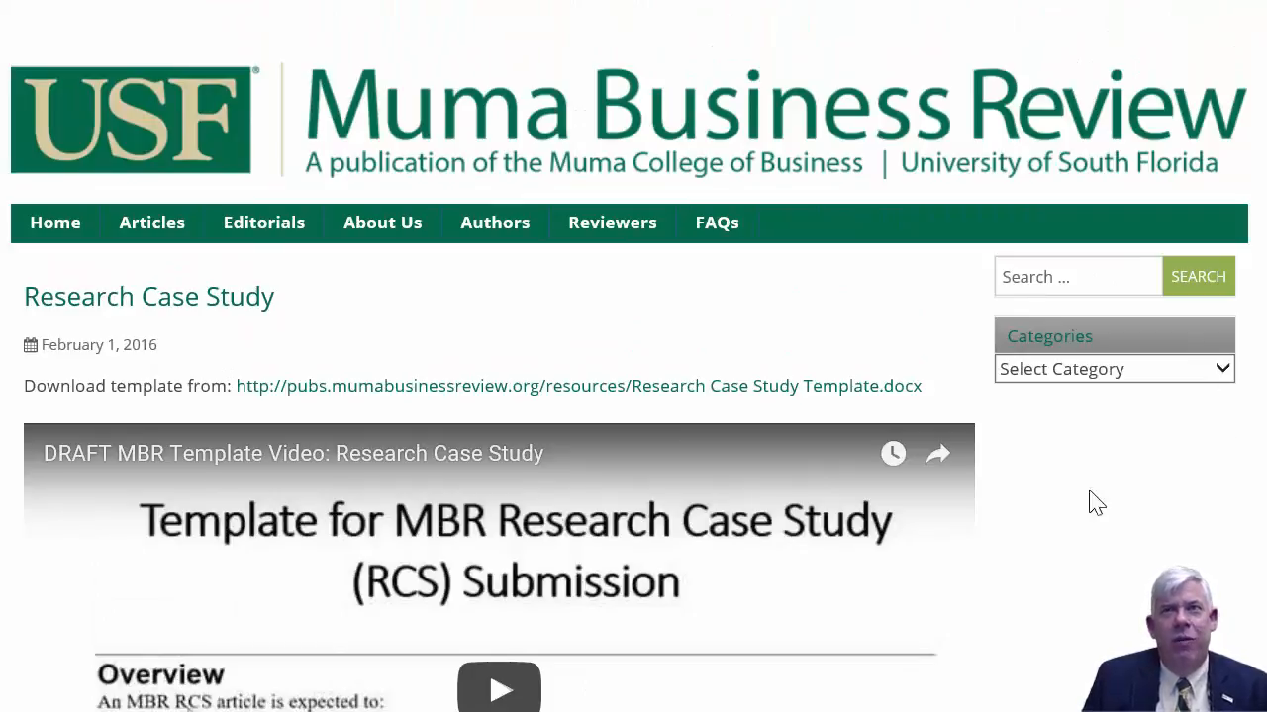
Open Research Case Study Template.docx in Word and look through it down to the Review of Research and Theory section
left_click(646, 386)
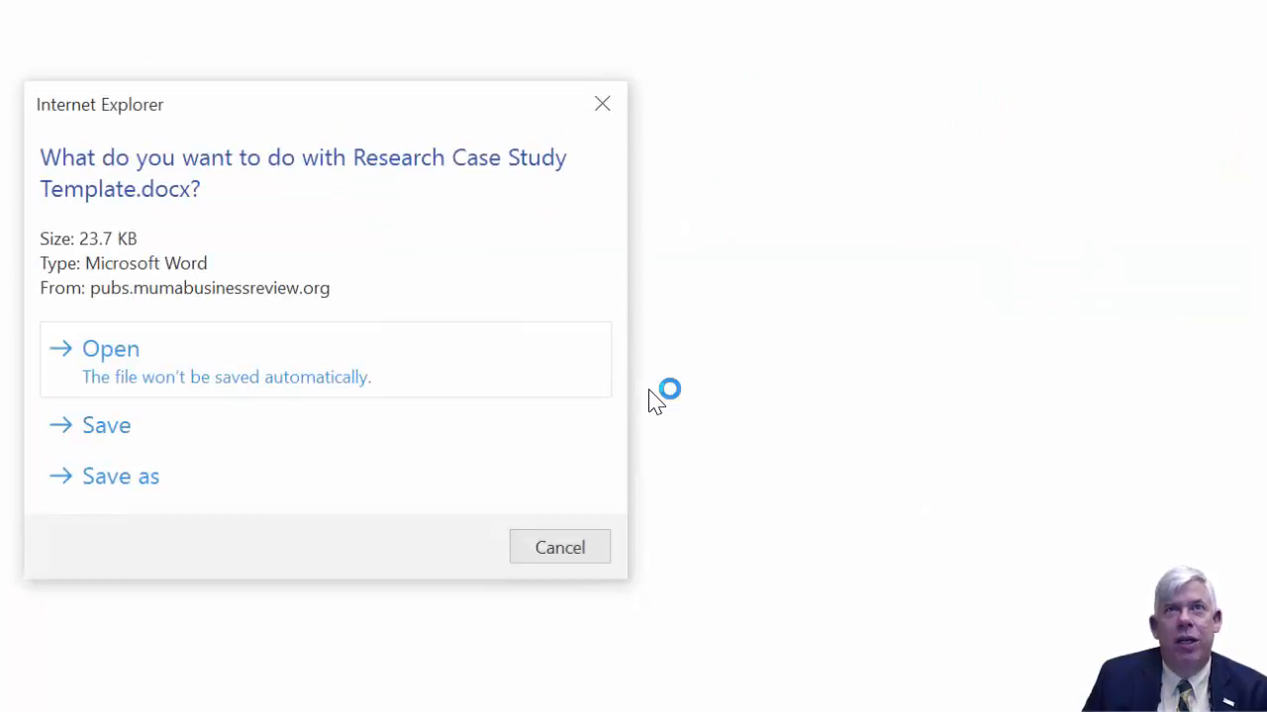
left_click(217, 388)
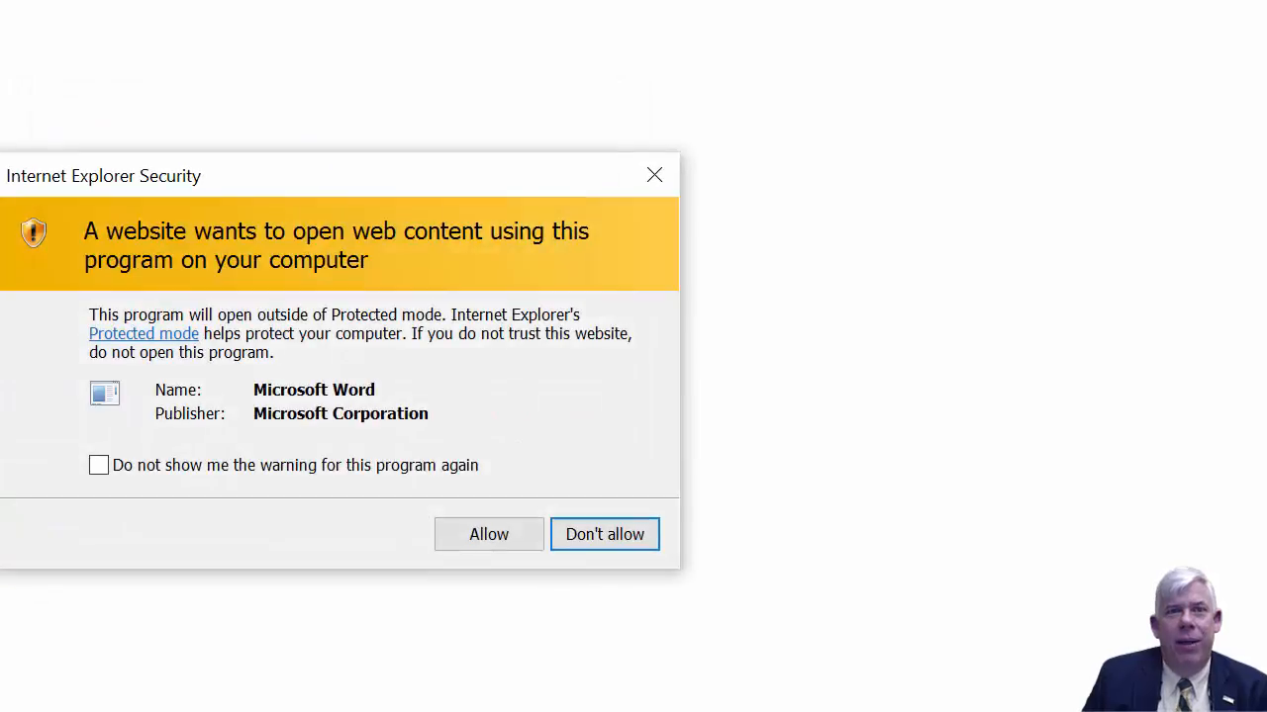
left_click(587, 545)
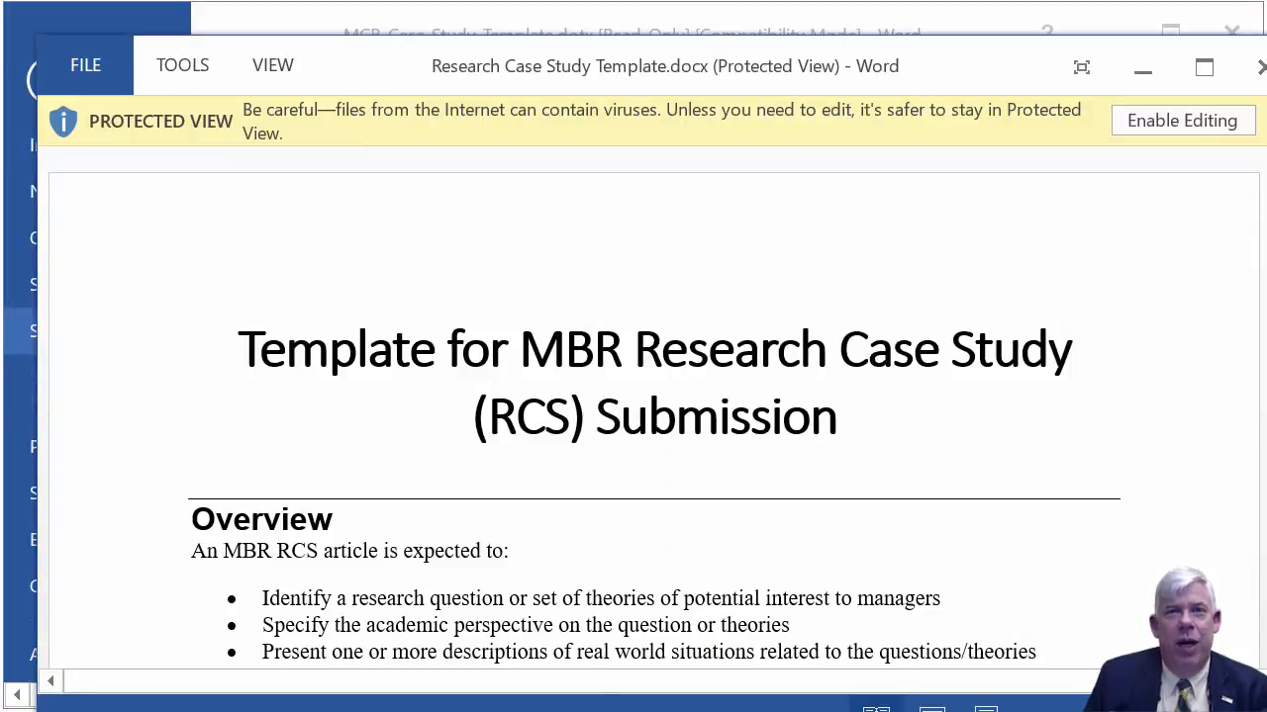
left_click_drag(1265, 183, 1266, 219)
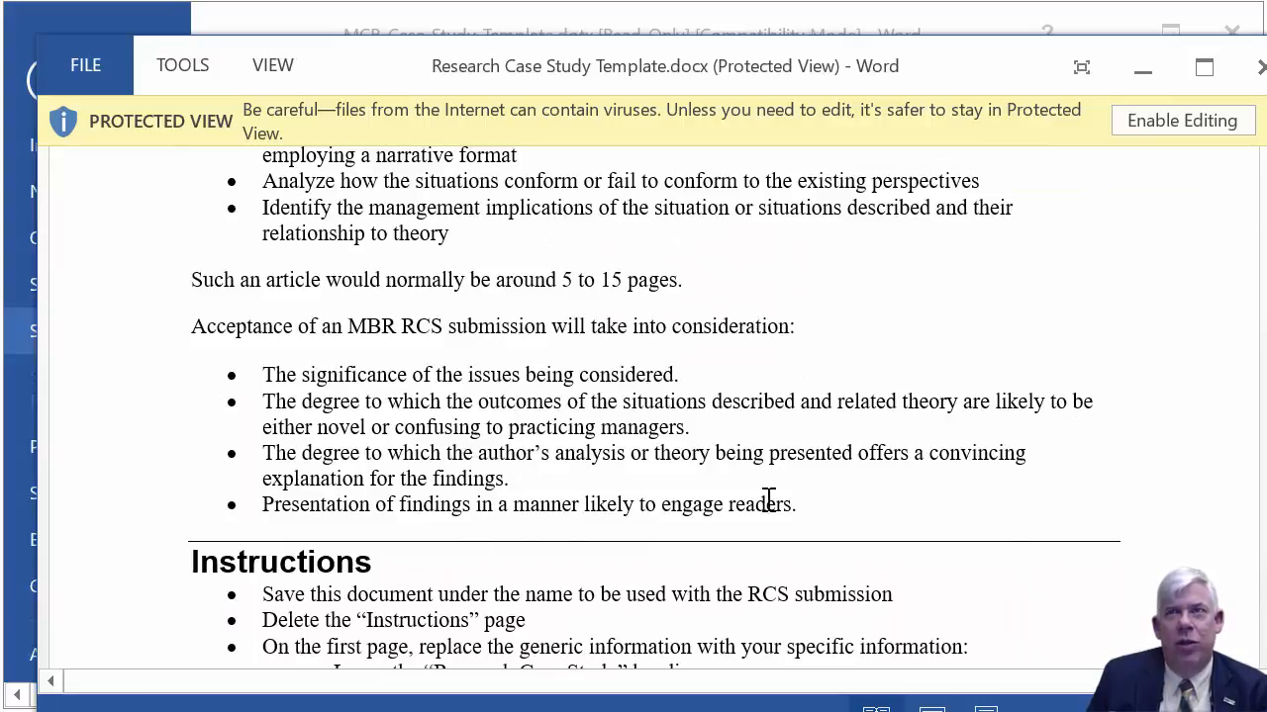
left_click_drag(1265, 218, 1266, 275)
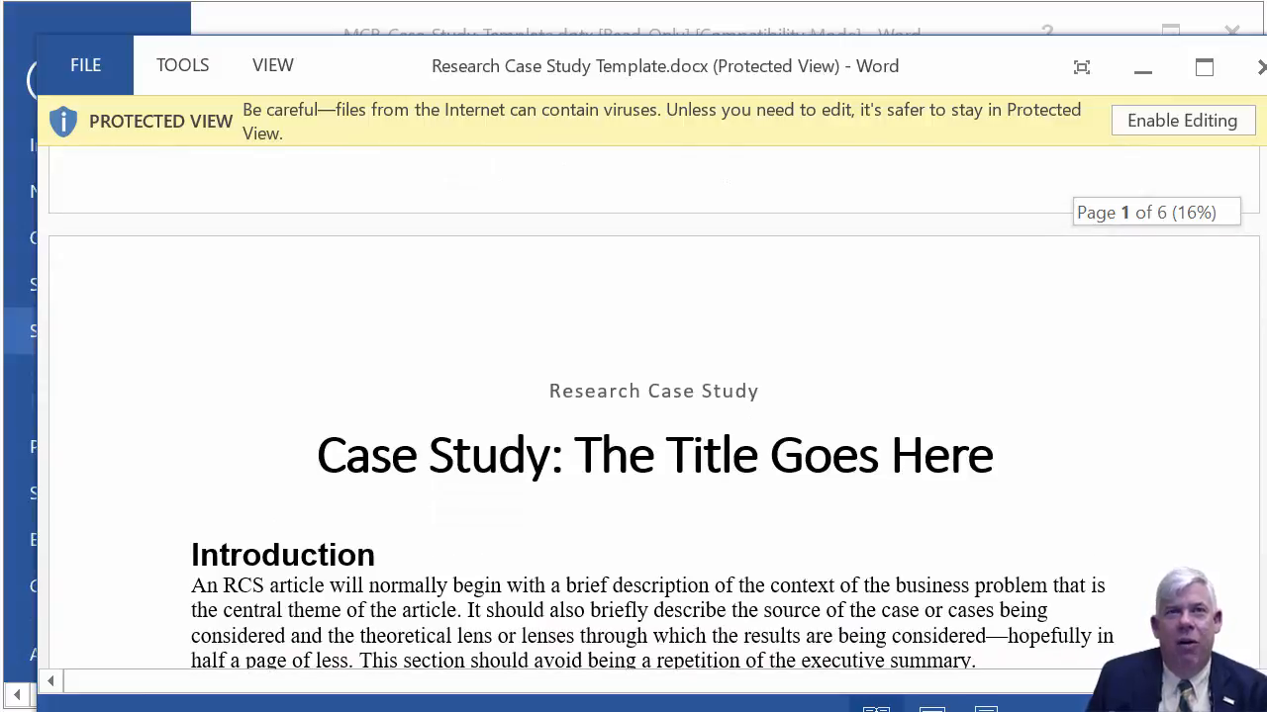
left_click_drag(1266, 275, 1265, 281)
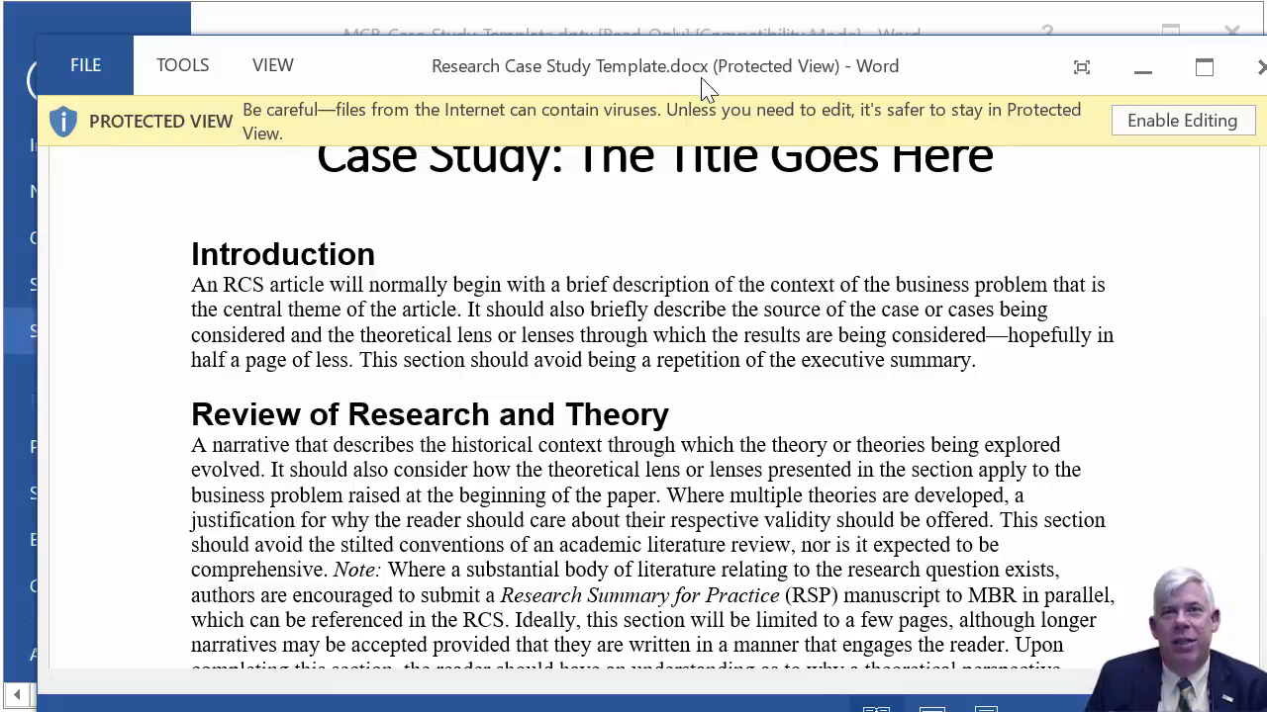
Enable editing of the research case study template and bring up the Save As locations
left_click(101, 80)
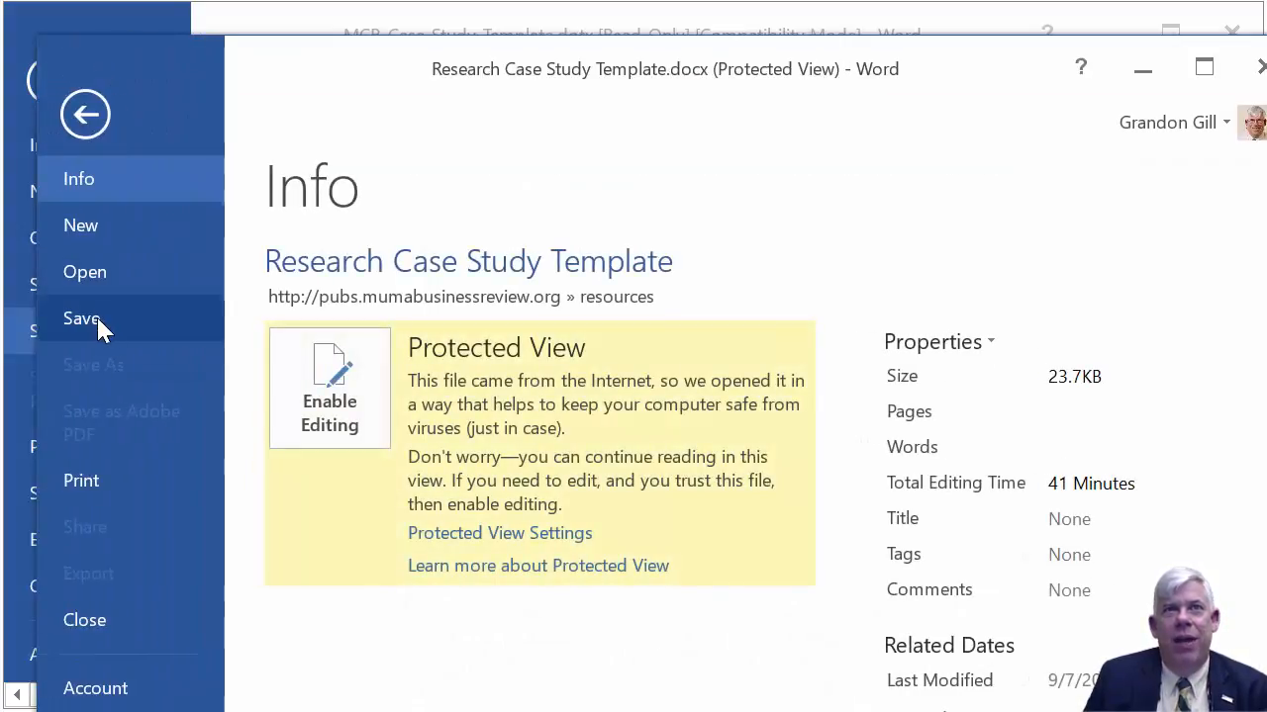
left_click(332, 368)
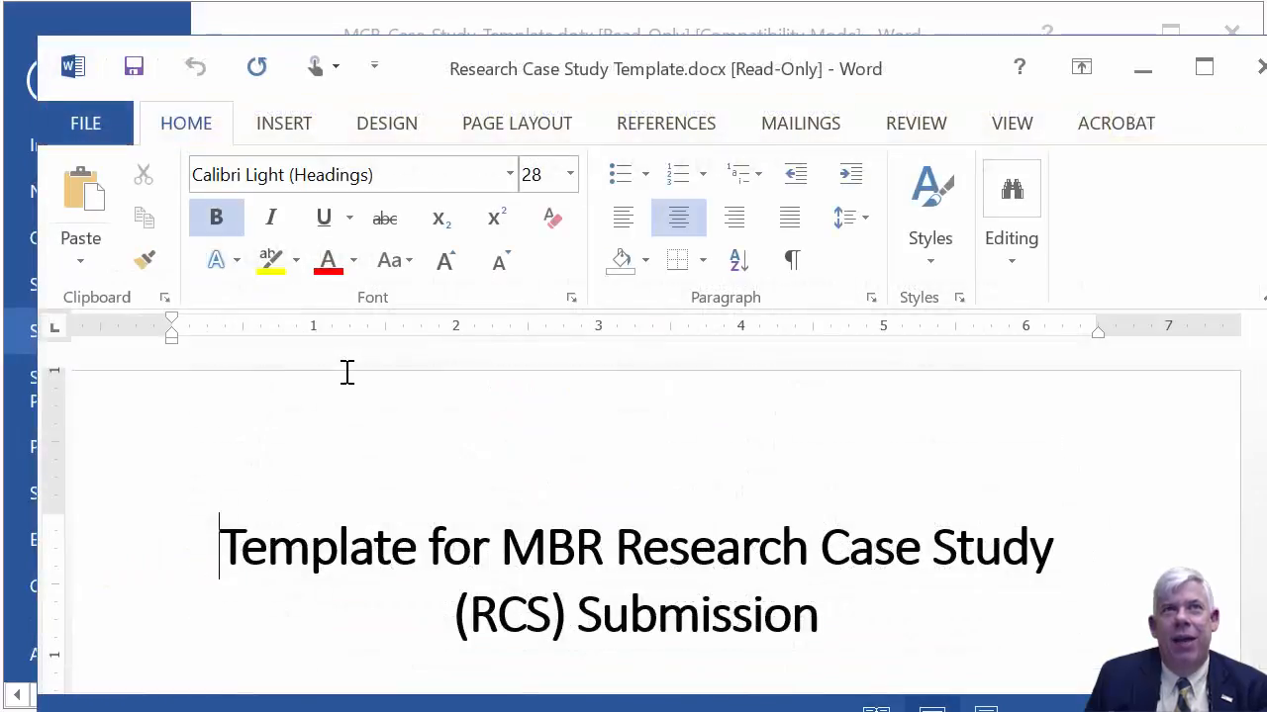
left_click(91, 126)
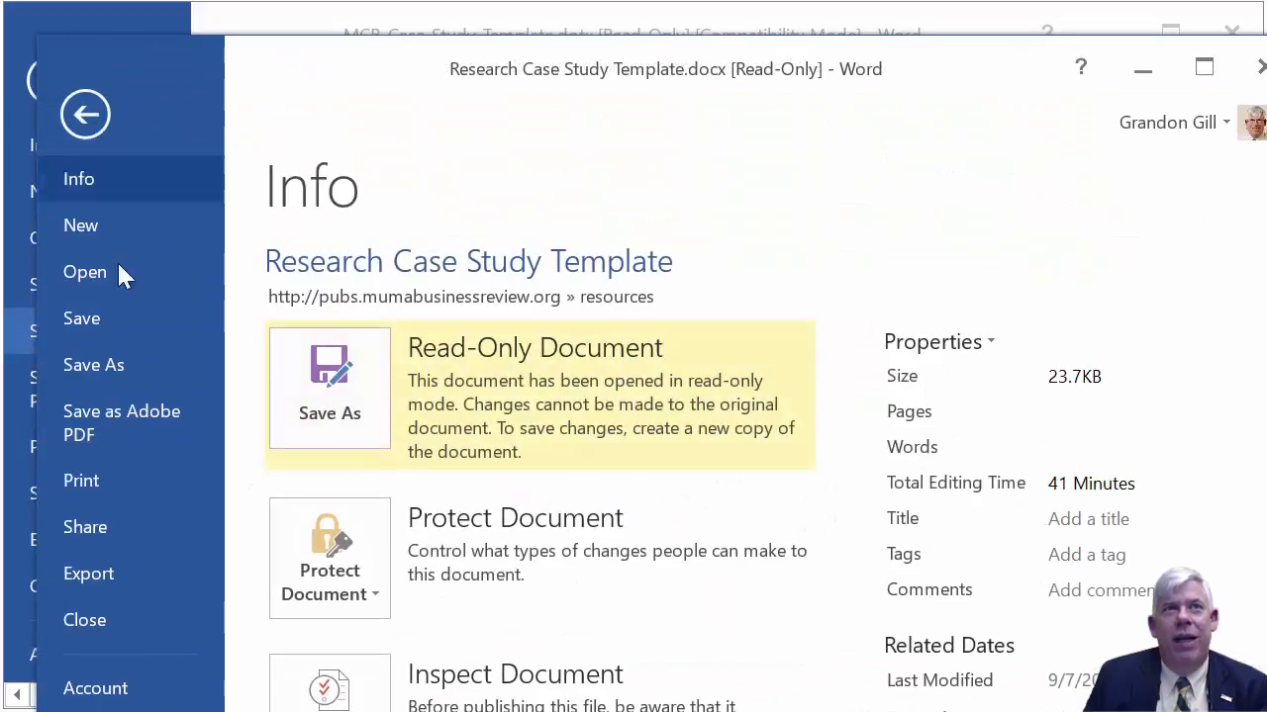
left_click(159, 368)
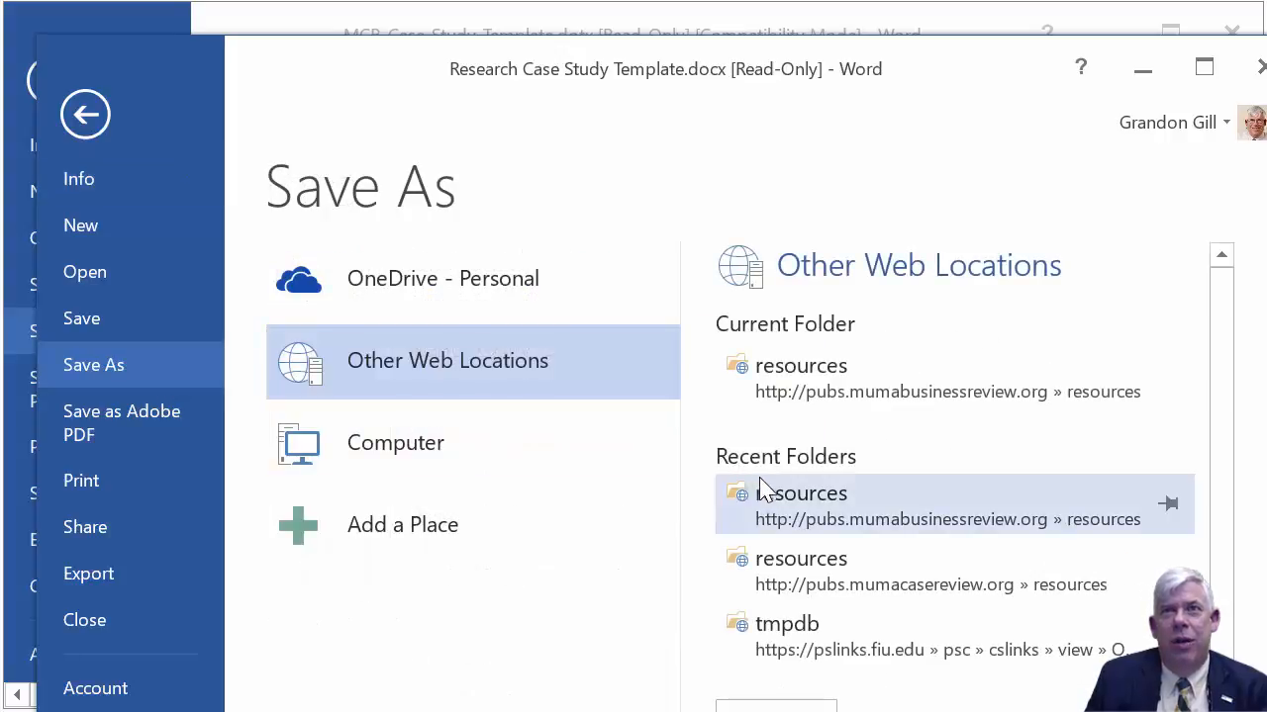
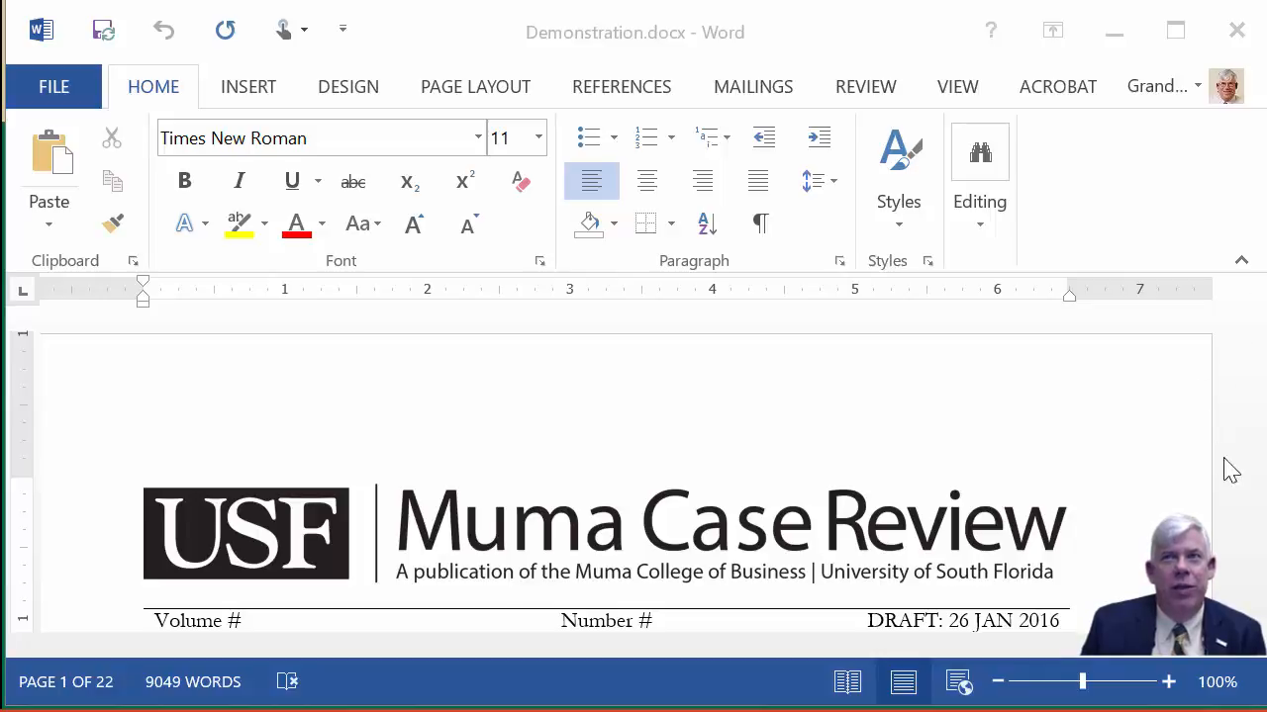
Replace the article title below AUTHOR NAMES with "DEMONSTRATION", keeping its Heading 1 style and footnote mark
left_click(1243, 482)
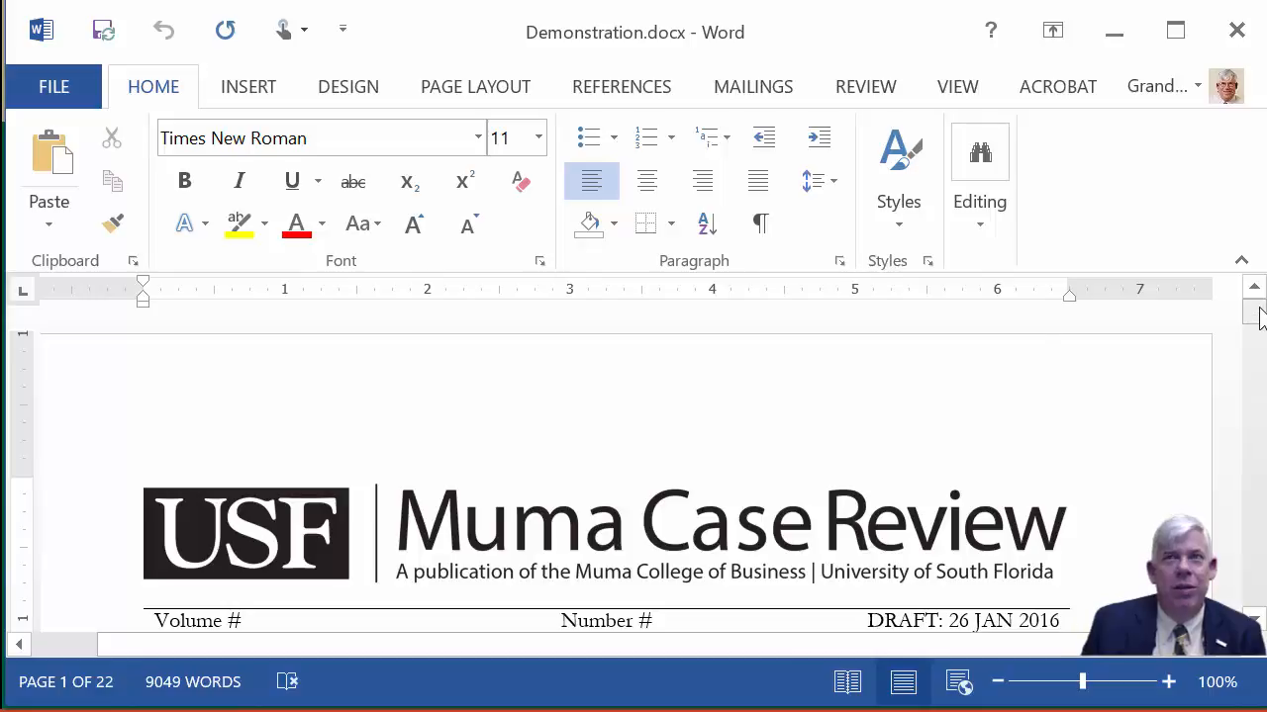
mouse_move(1257, 314)
left_mouse_down()
mouse_move(1260, 330)
mouse_move(1263, 315)
left_mouse_up()
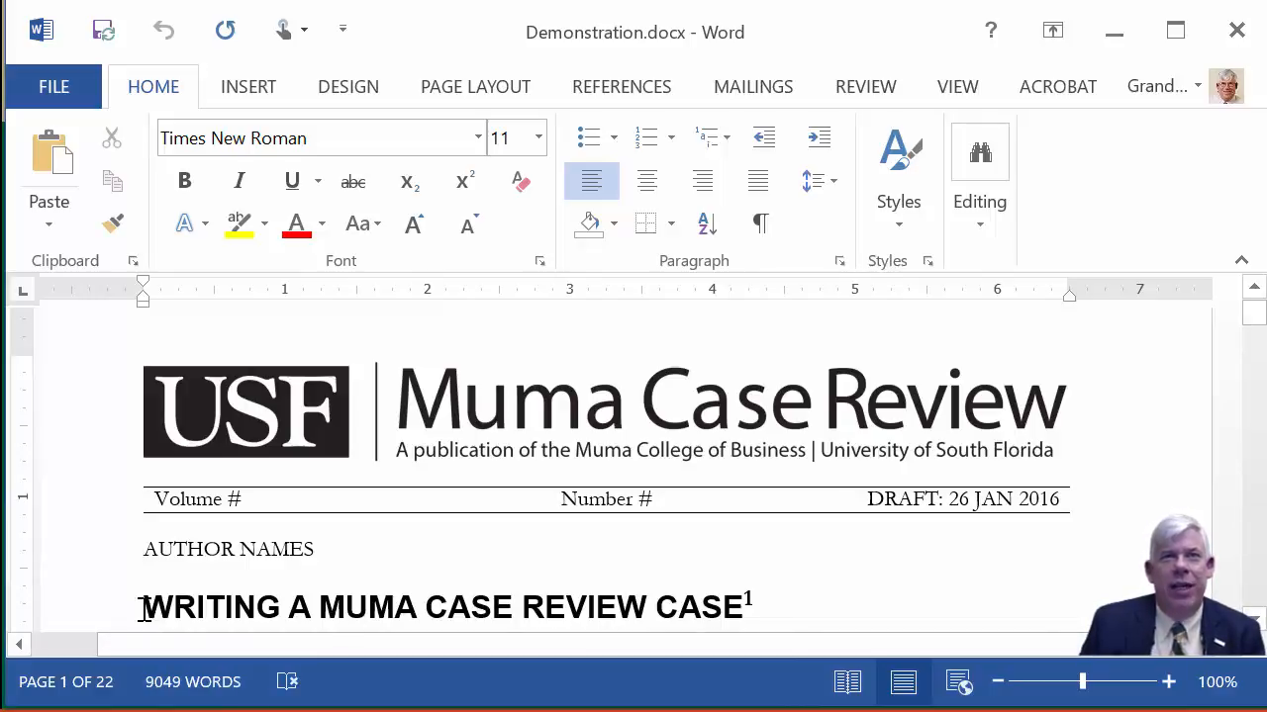
left_click_drag(146, 603, 719, 605)
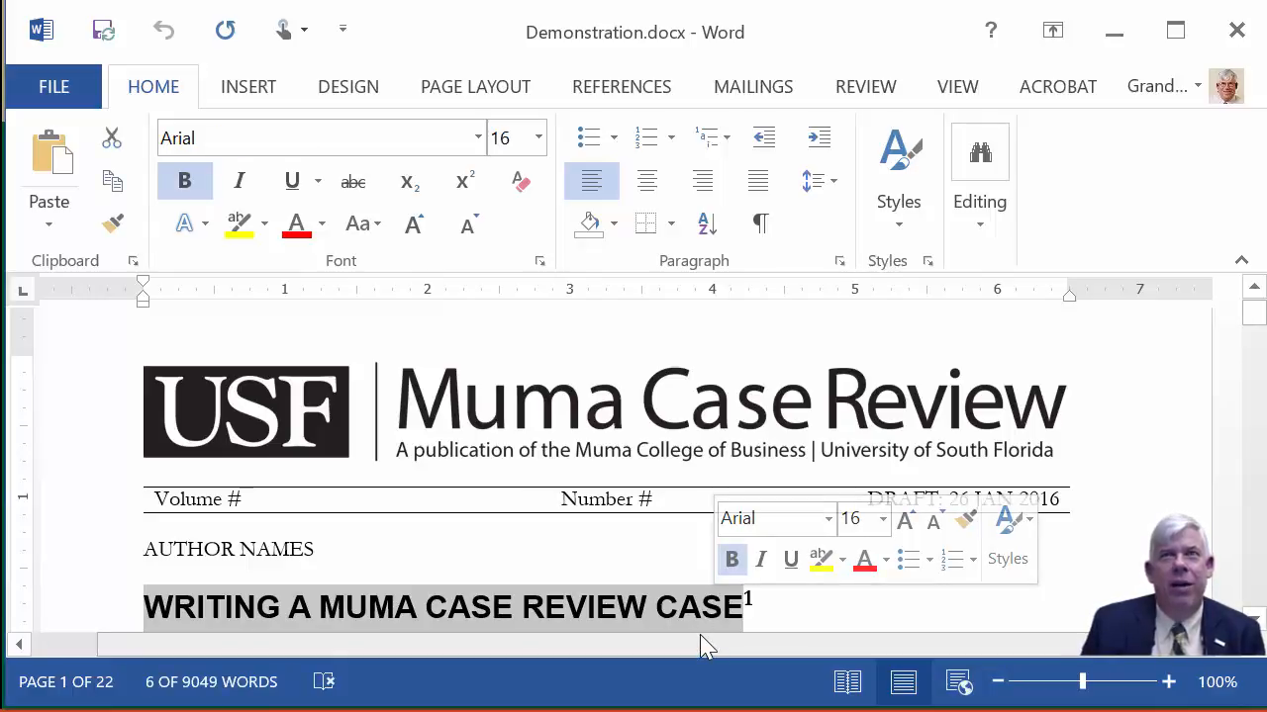
left_click(902, 228)
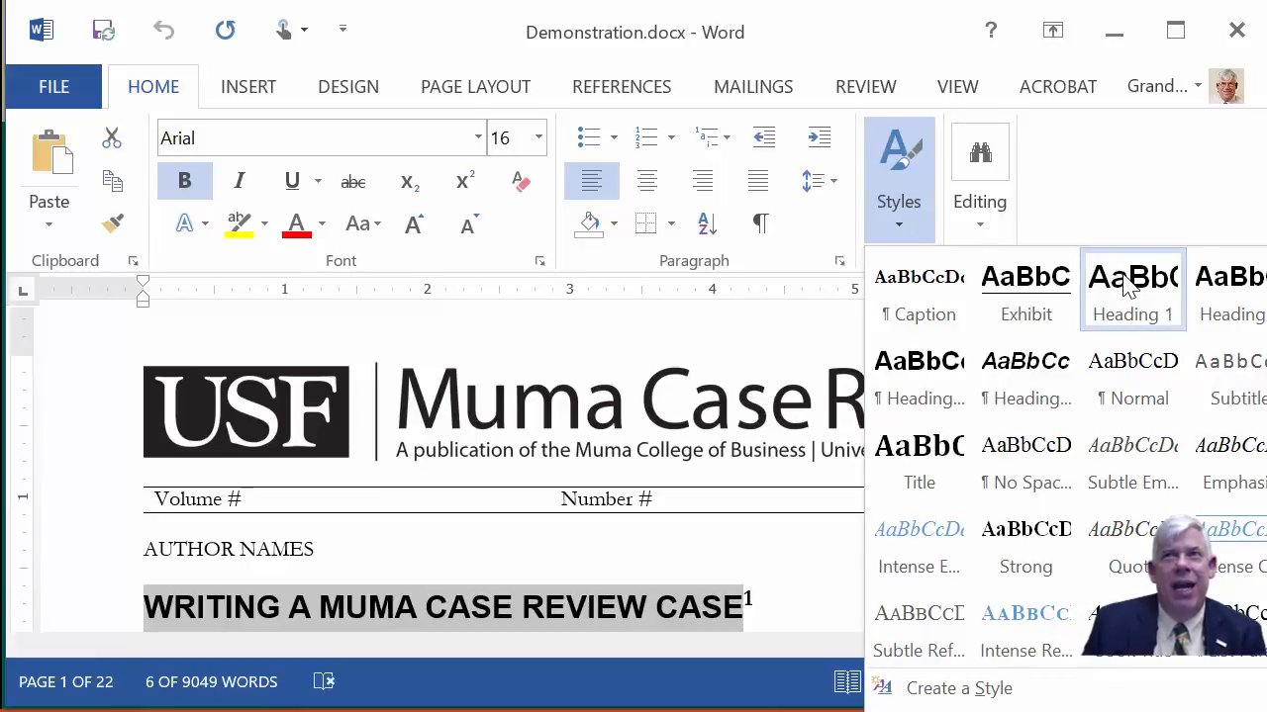
left_click(903, 221)
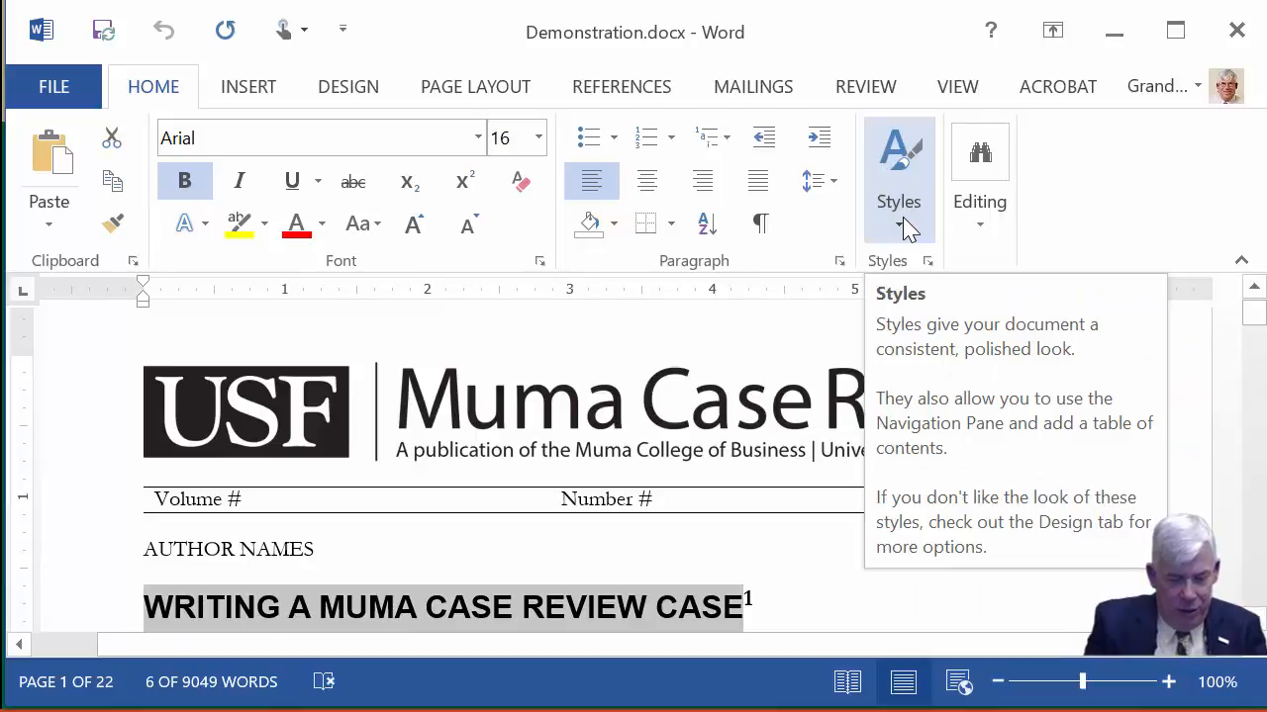
type("DEMONSTRA")
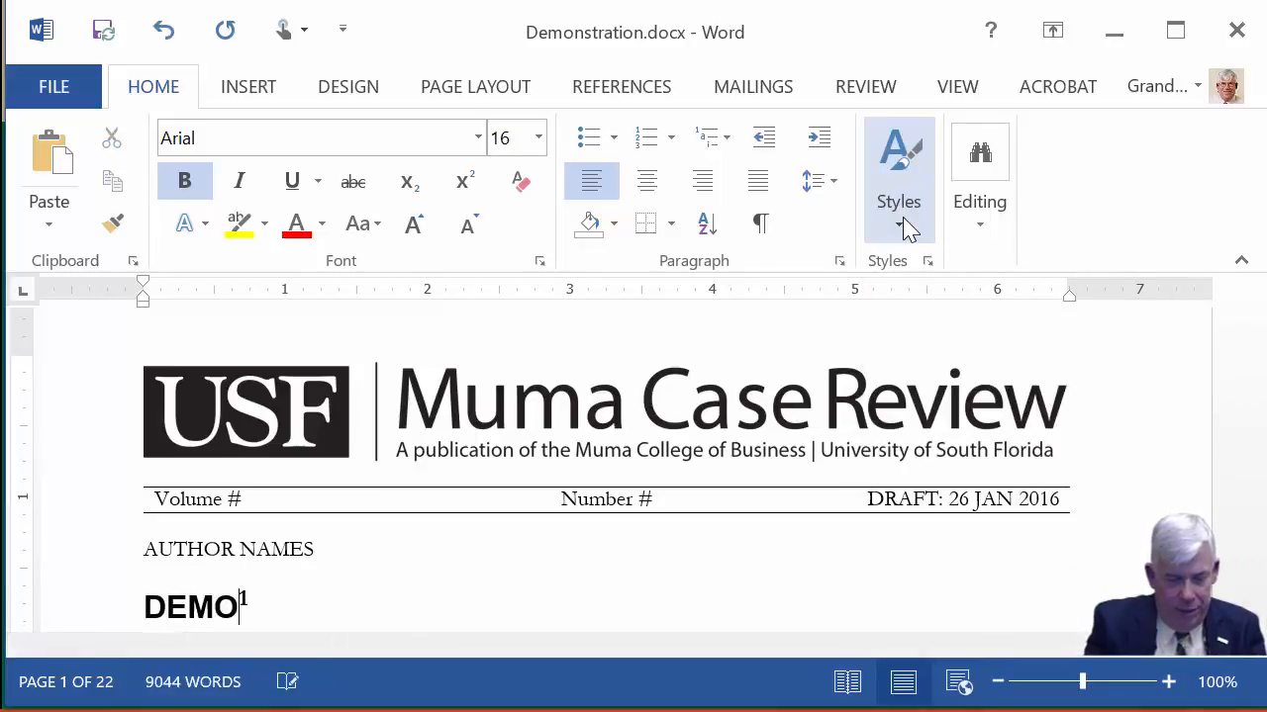
type("TION")
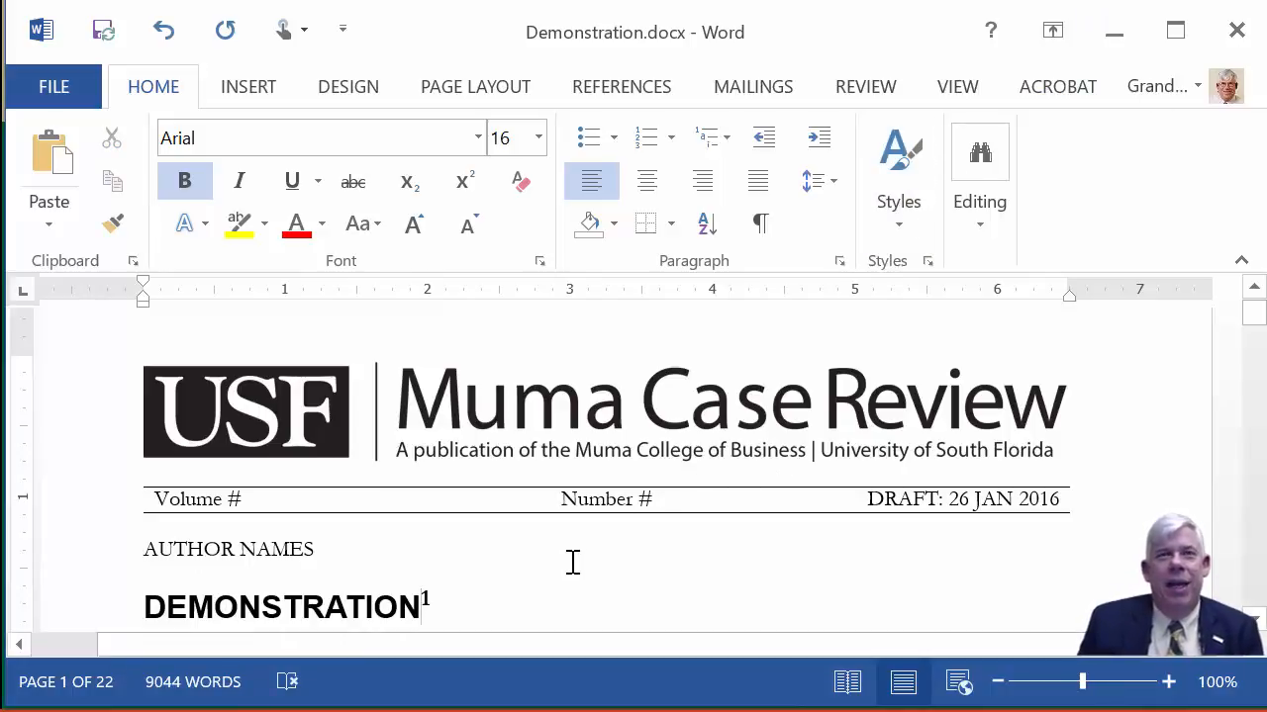
Check the style of the first body paragraph, and widen the document window to view the full styles gallery
scroll(569, 561, "down", 1)
scroll(543, 594, "down", 2)
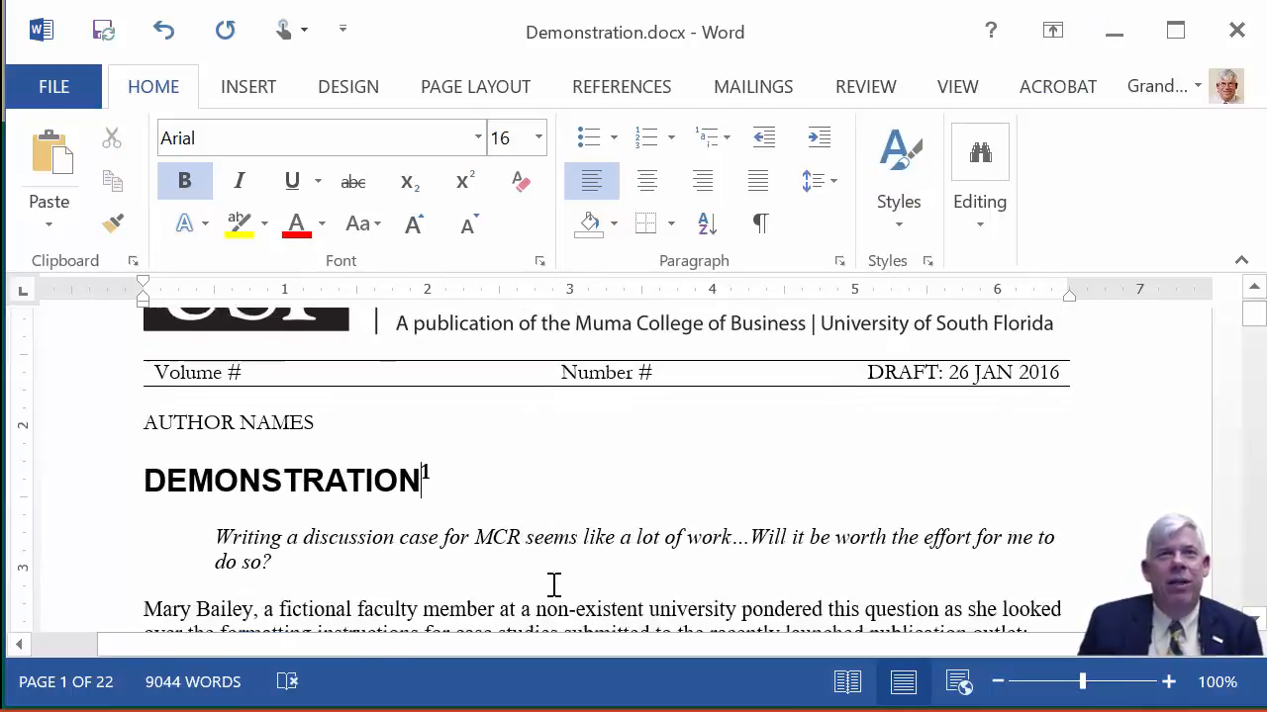
left_click(339, 524)
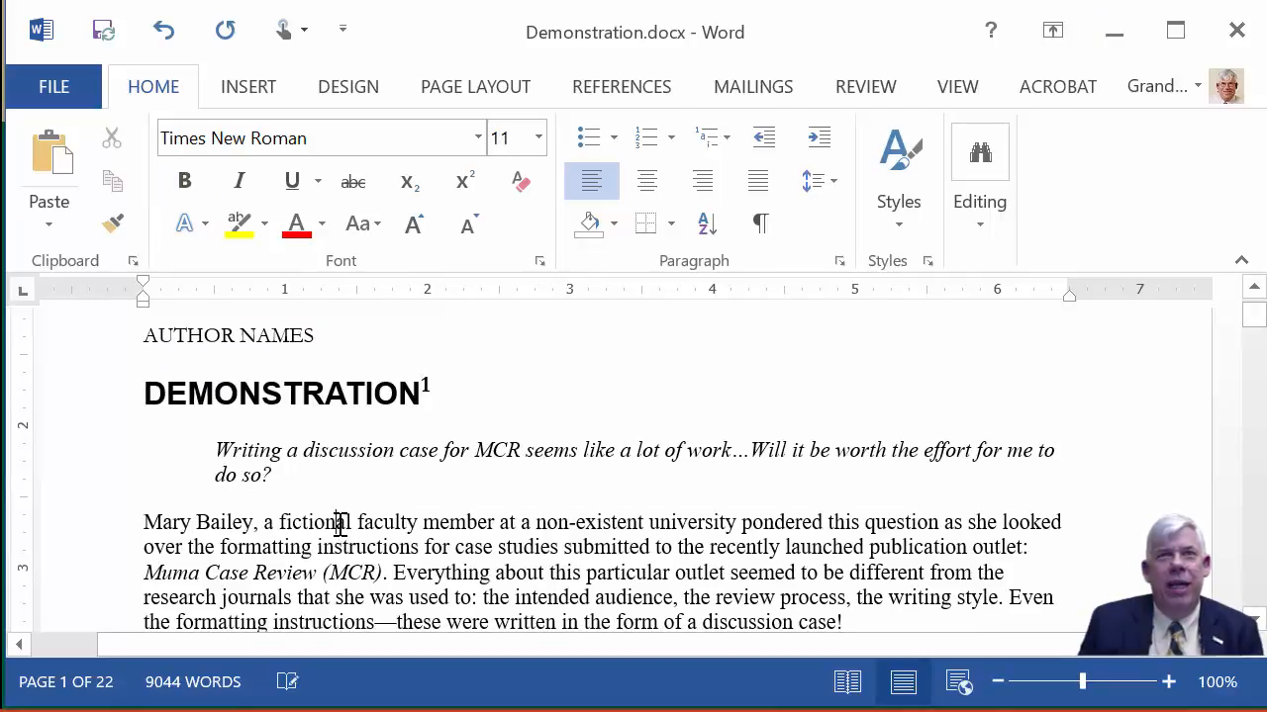
left_click(908, 222)
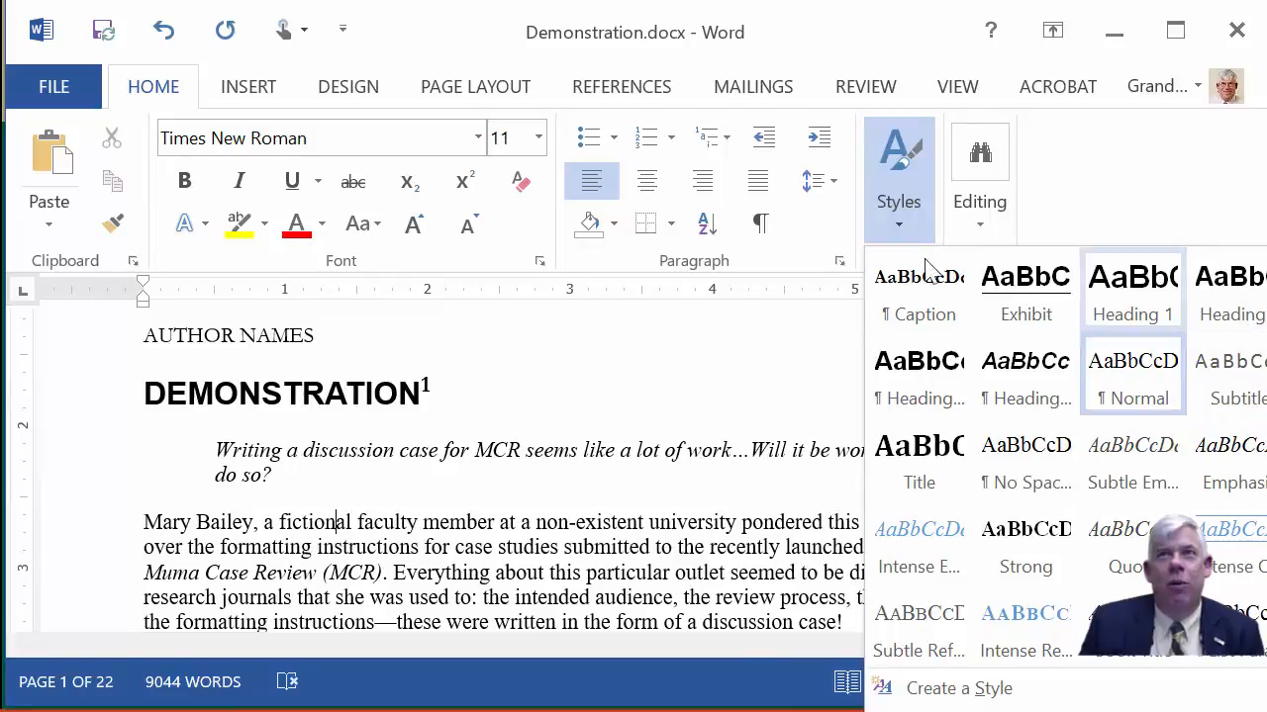
left_click(914, 224)
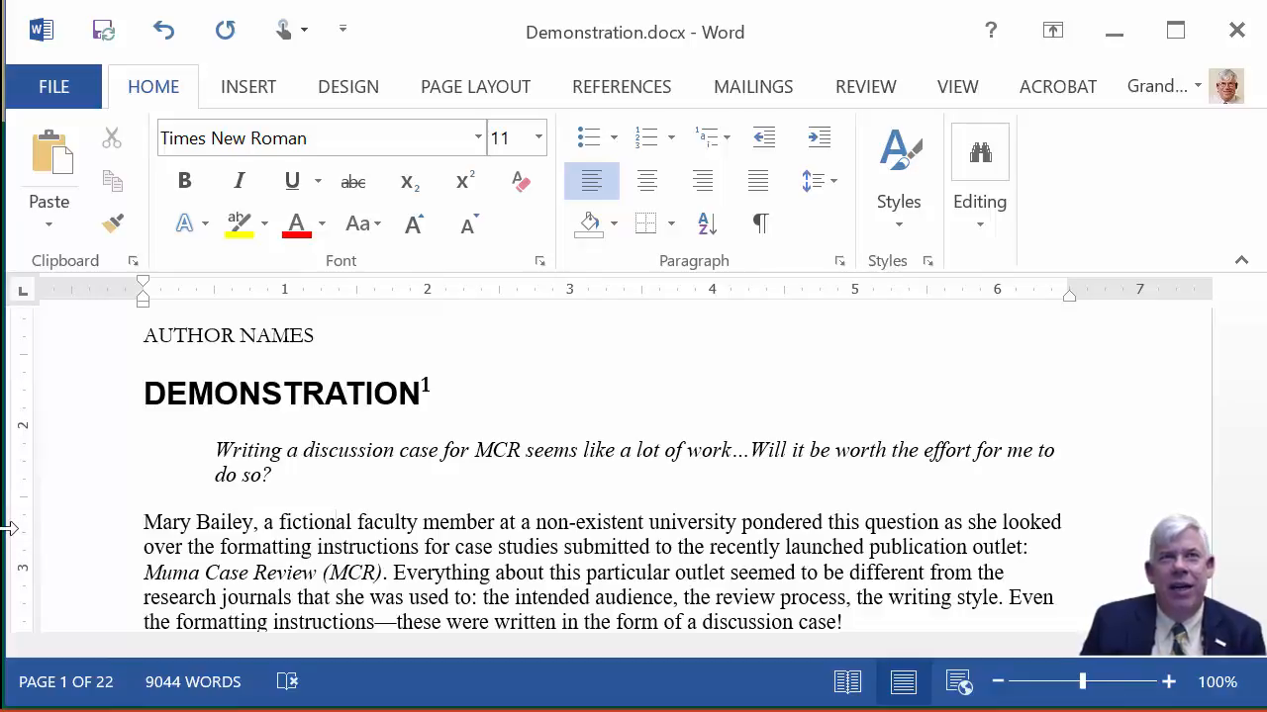
left_click_drag(6, 528, 0, 529)
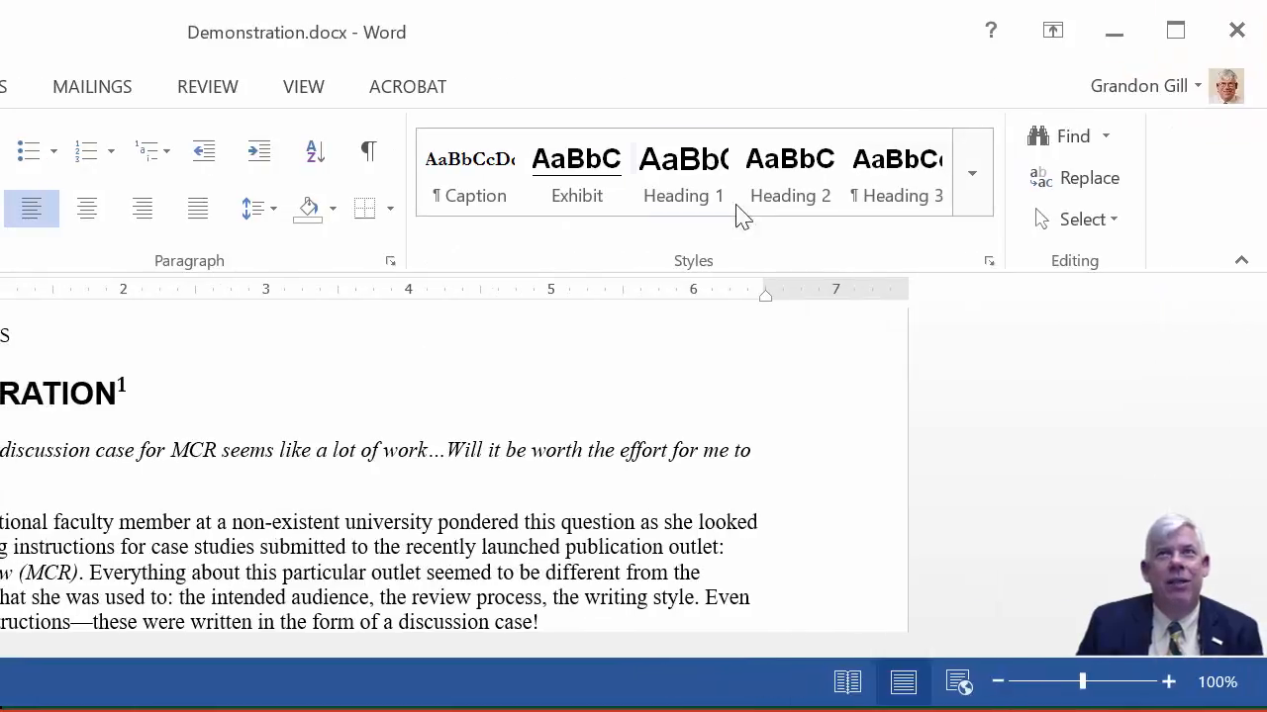
left_click(974, 181)
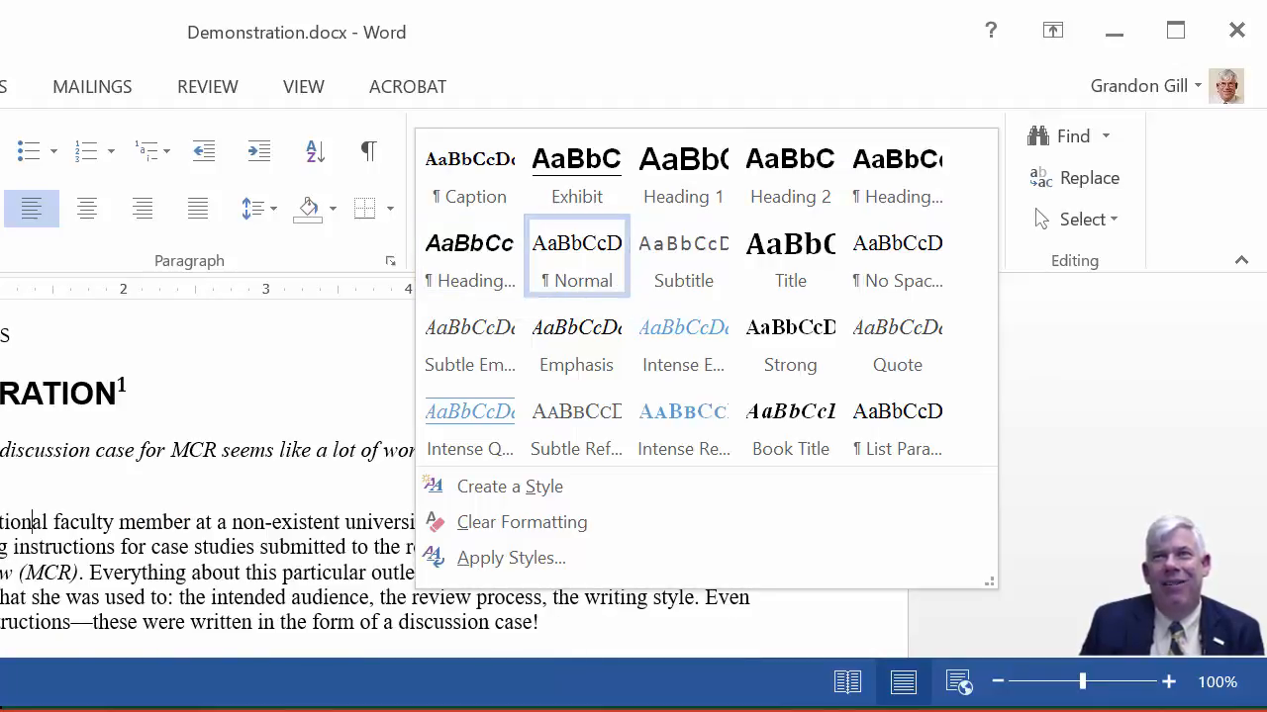
left_click(1249, 475)
Restore the narrower window and replace the body paragraph about the decision to proceed with "Here is my opening..."
left_click(1254, 476)
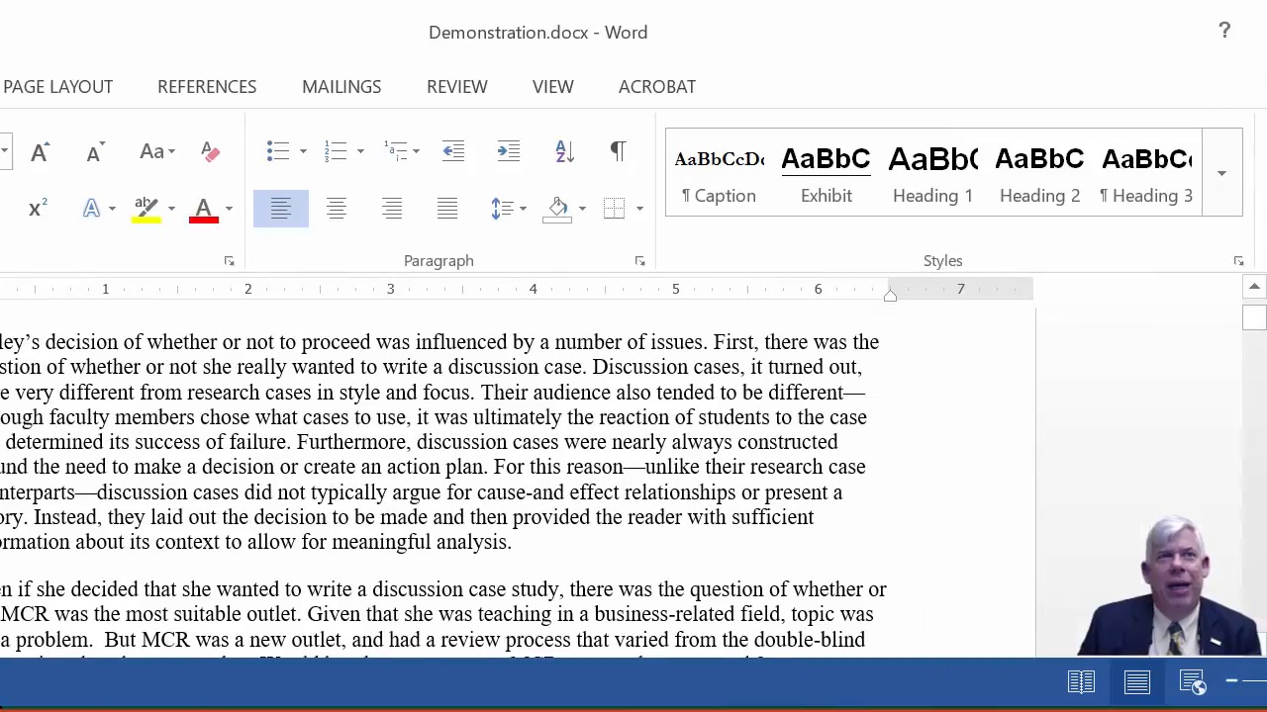
left_click_drag(24, 526, 8, 524)
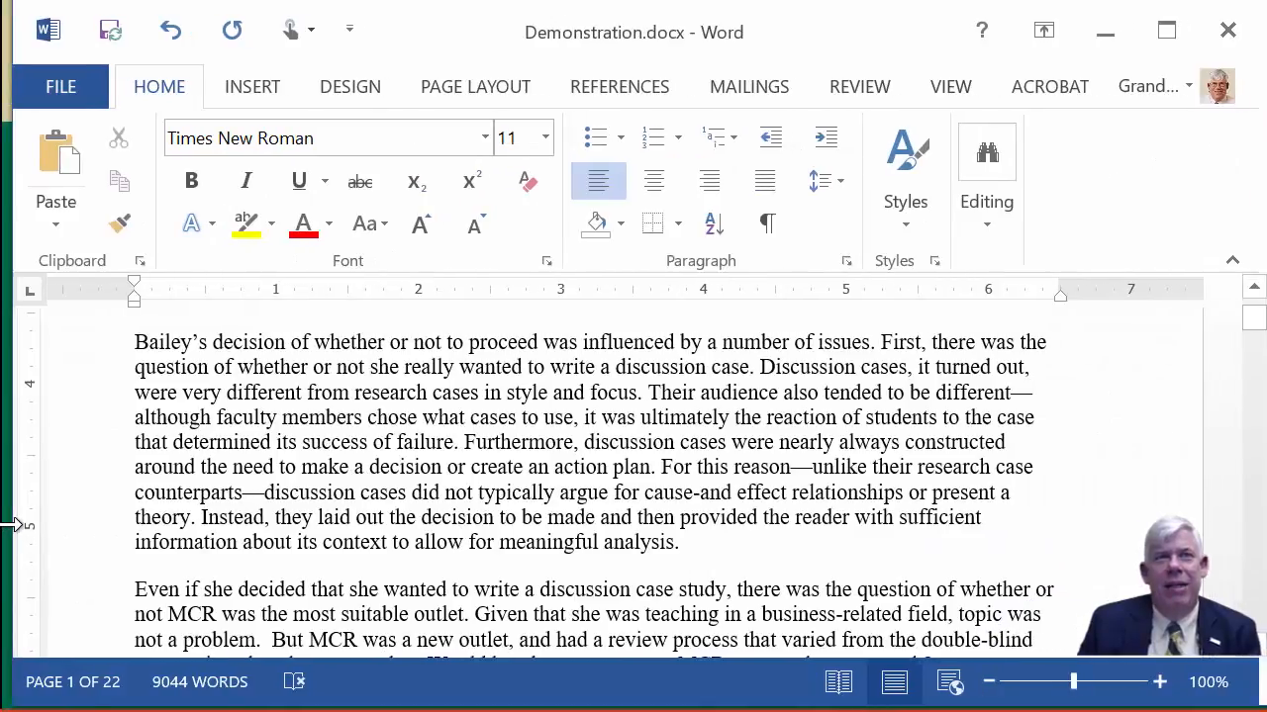
left_click_drag(144, 342, 689, 541)
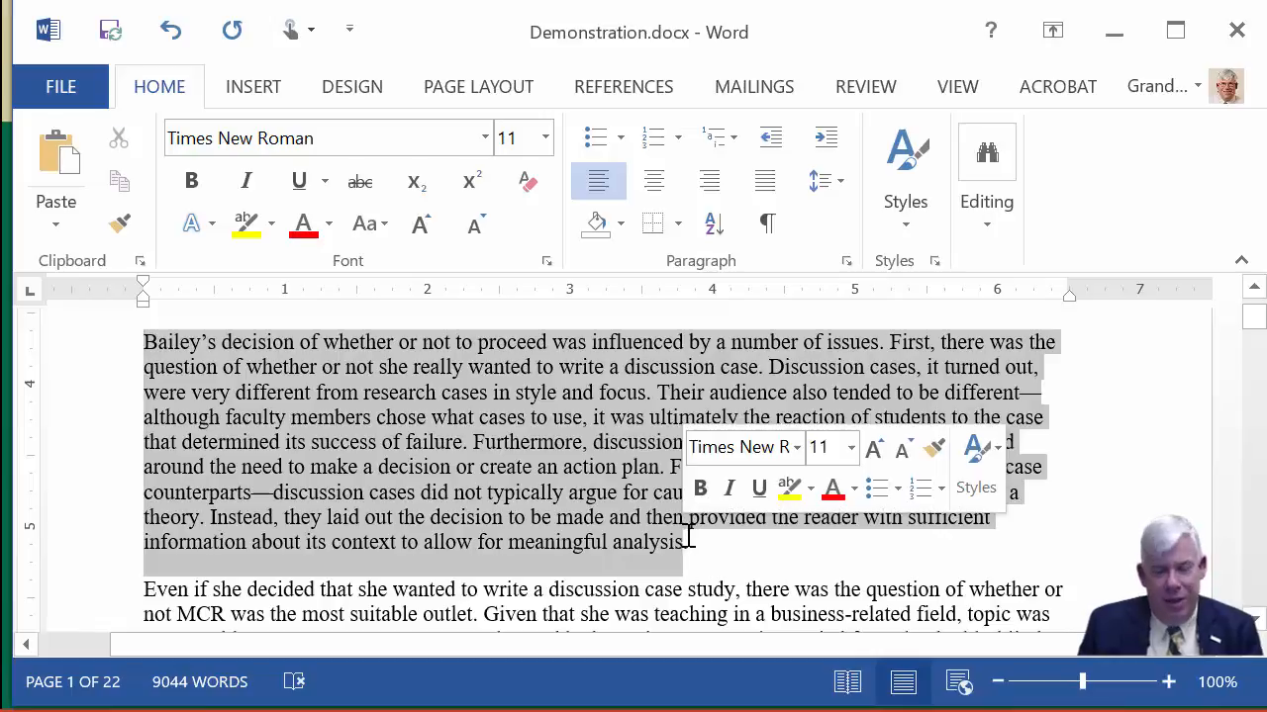
type("re ")
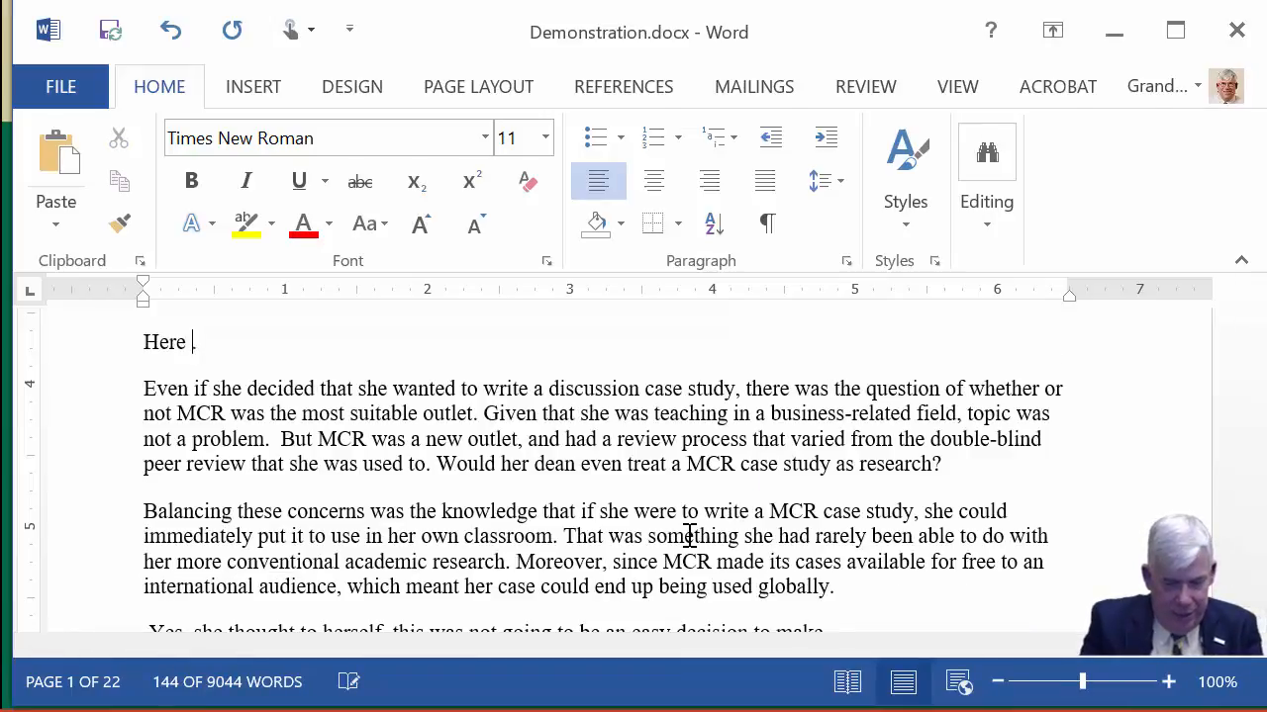
type("is my opening")
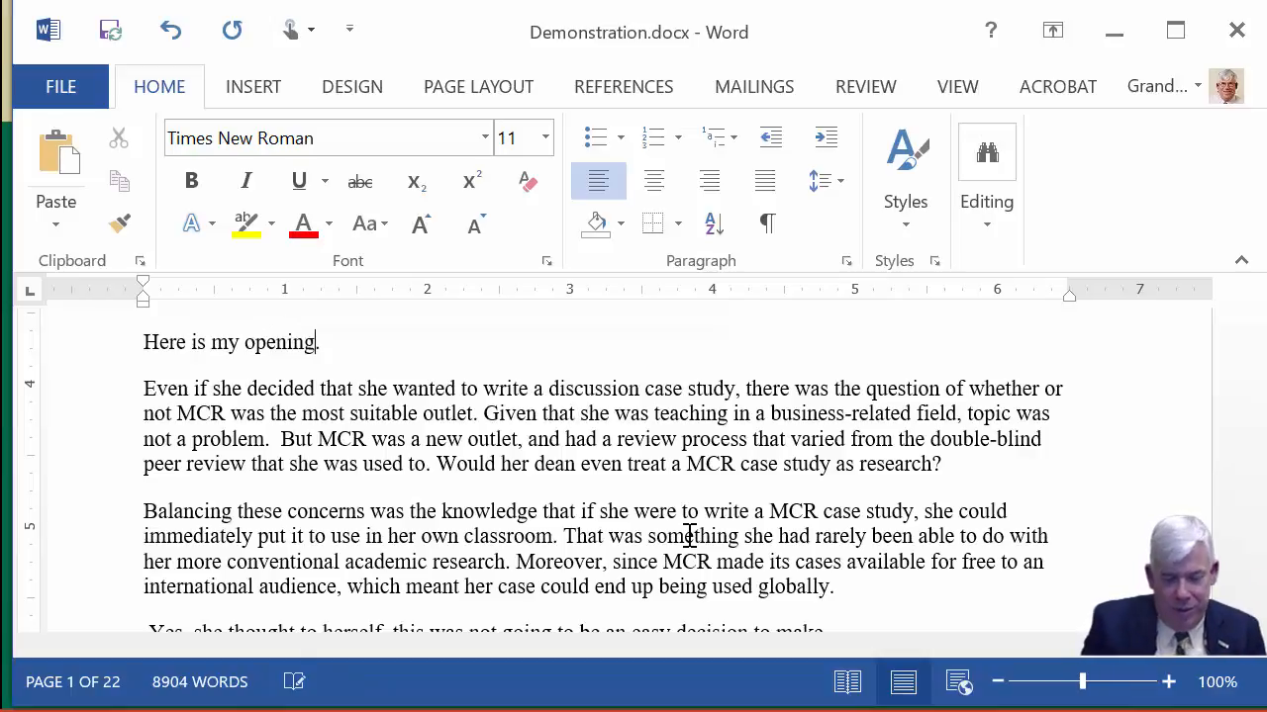
type("..")
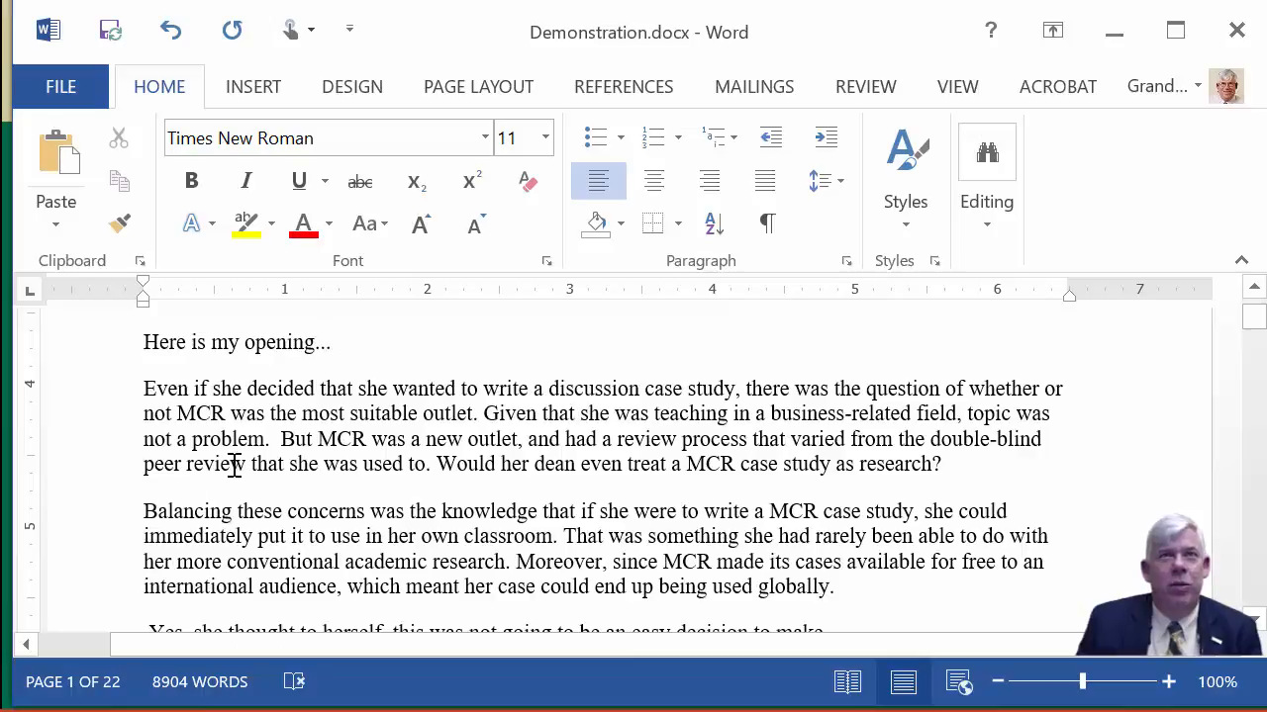
Insert a new paragraph reading "Next Section" directly below "Here is my opening..."
left_click(143, 388)
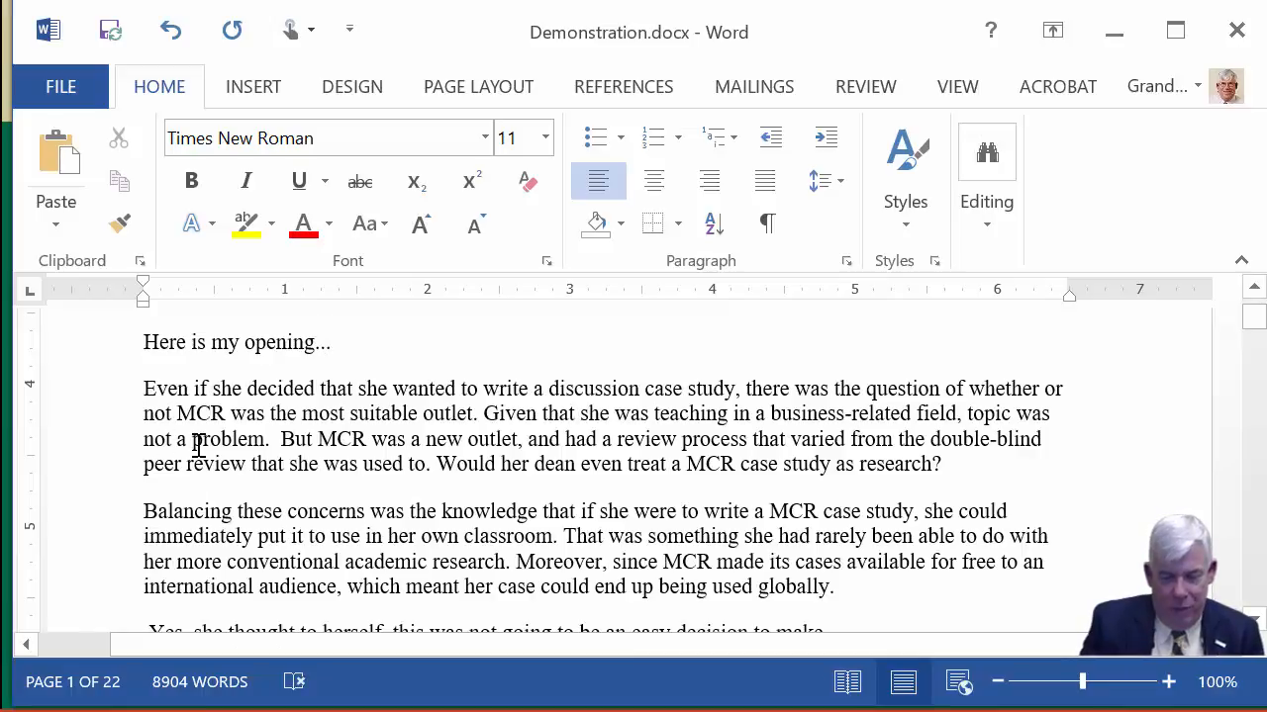
key("Return")
key("Up")
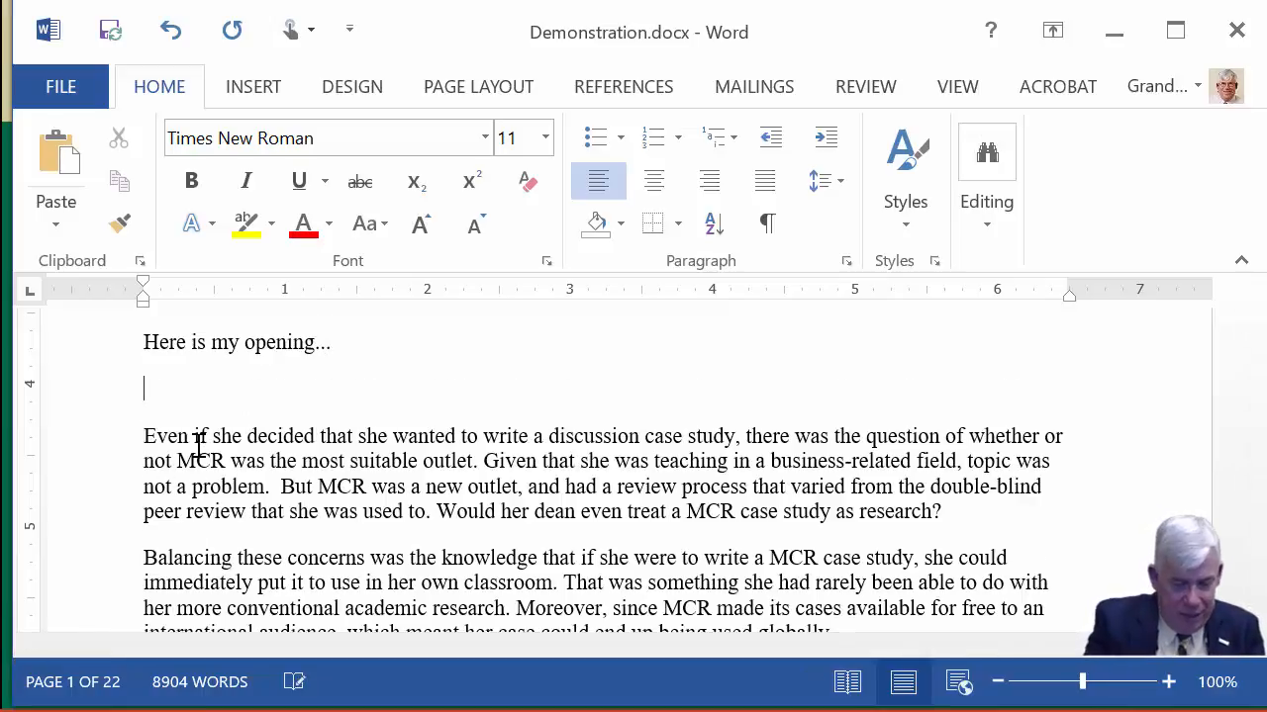
type("Next ")
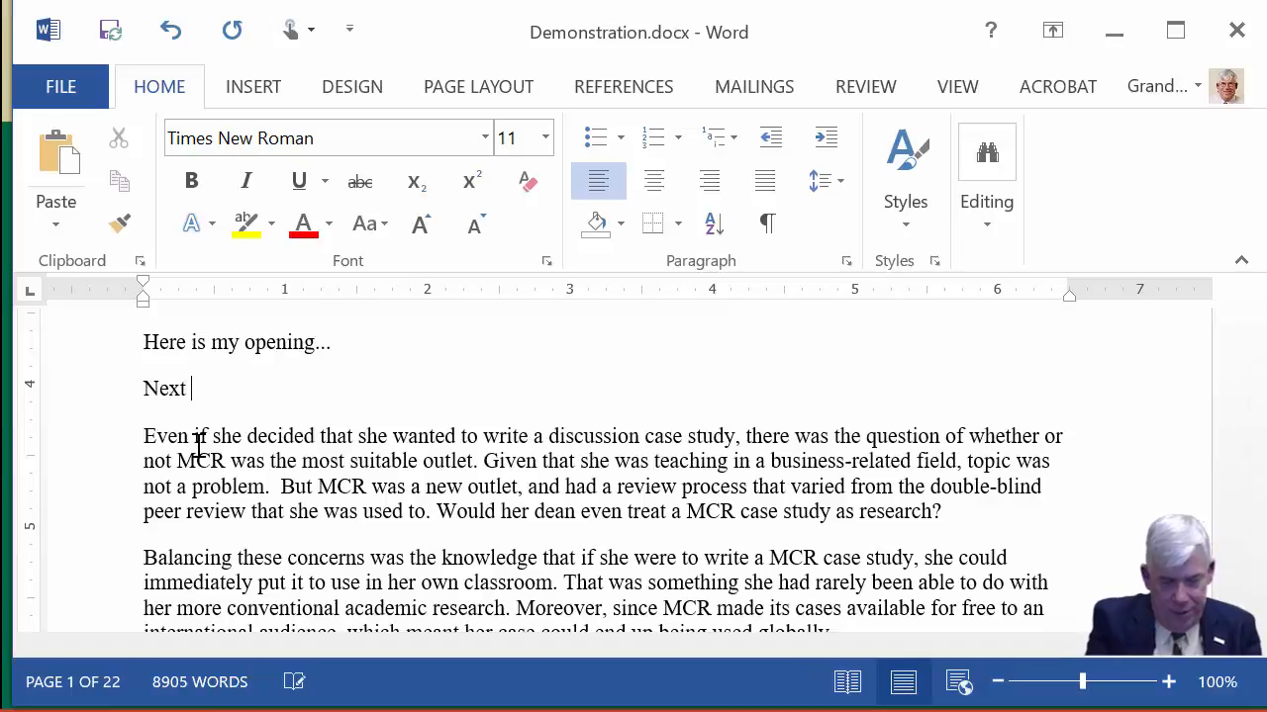
type("Section")
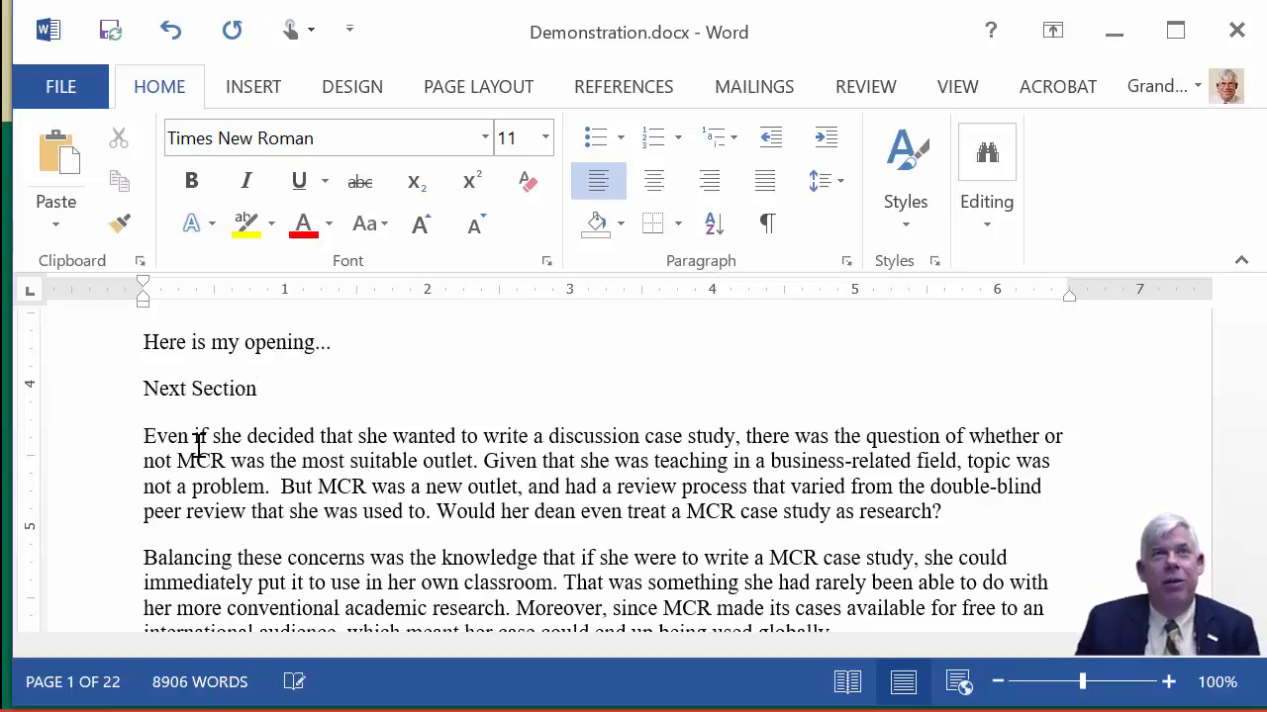
Apply the Heading 2 style to the "Next Section" line and check its font formatting against the body text
left_click_drag(265, 391, 96, 396)
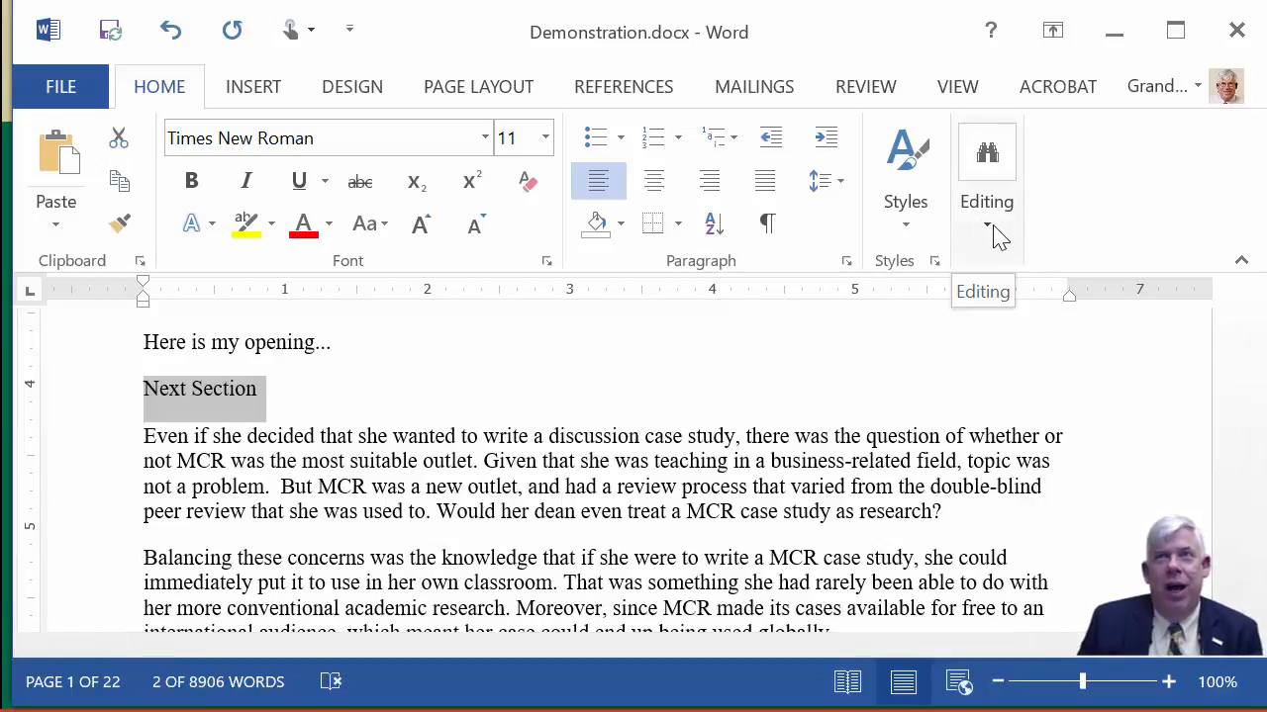
left_click(913, 236)
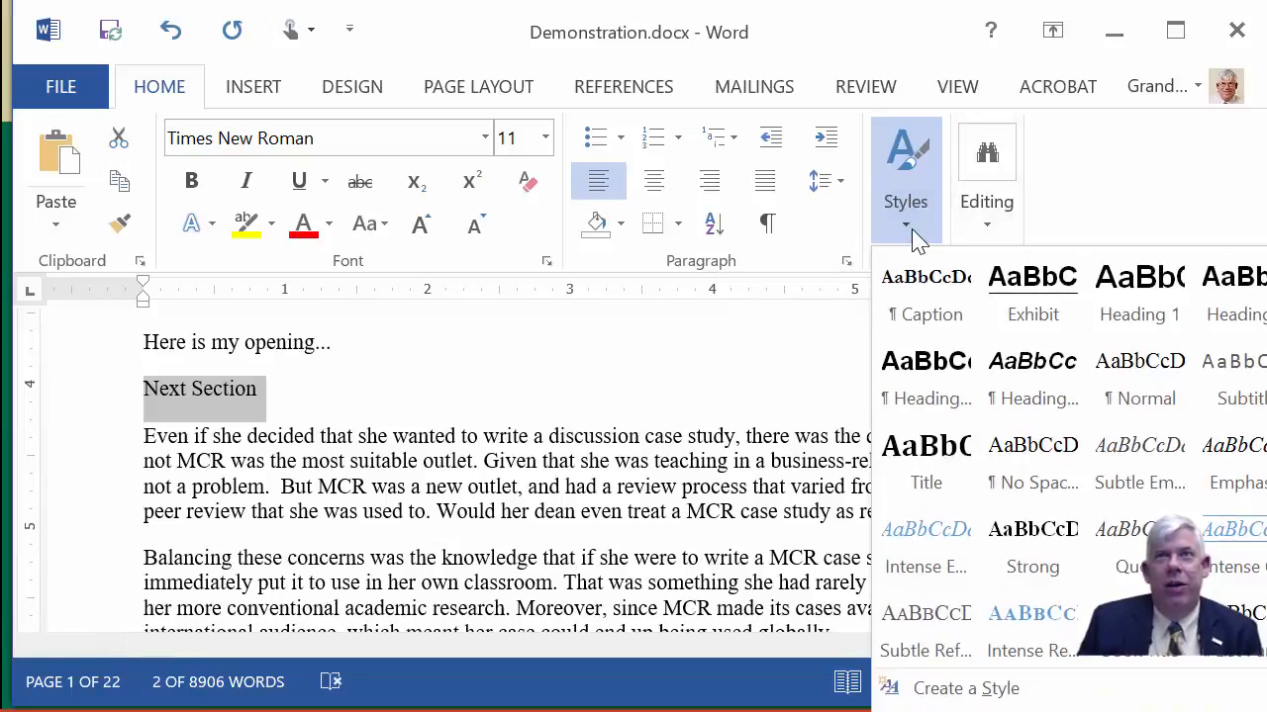
left_click(1231, 287)
left_click(553, 481)
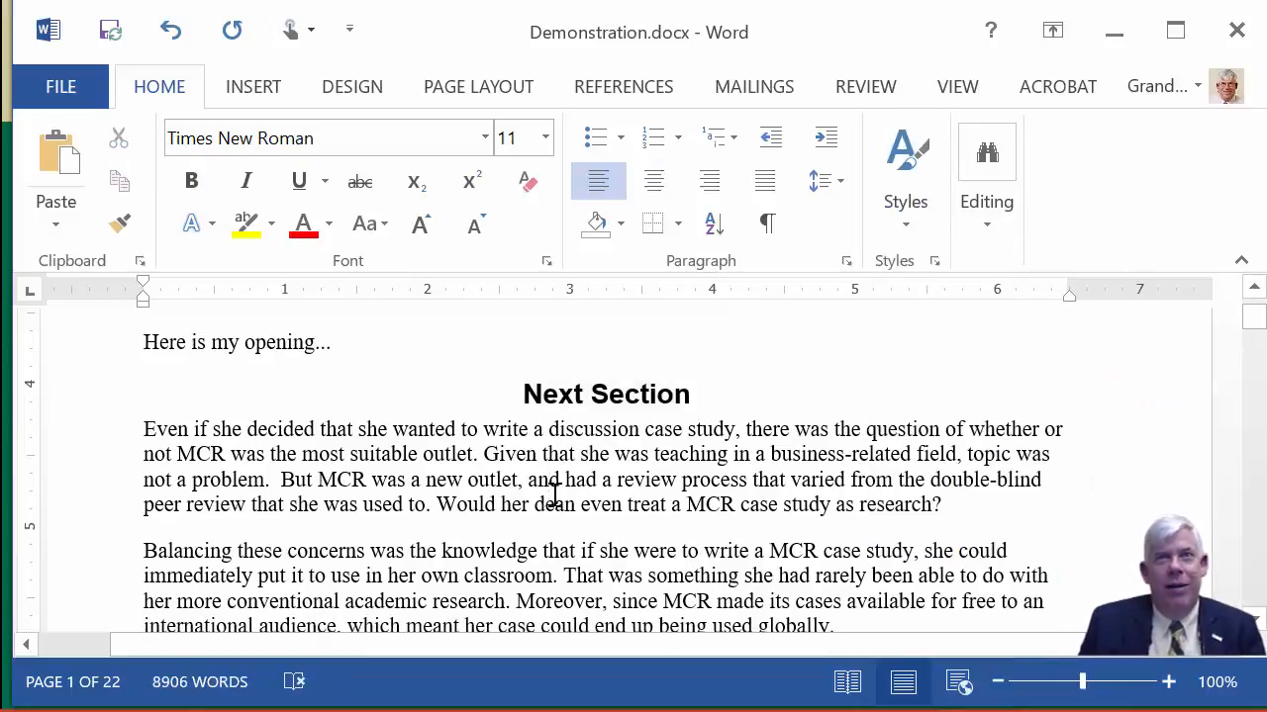
left_click(610, 398)
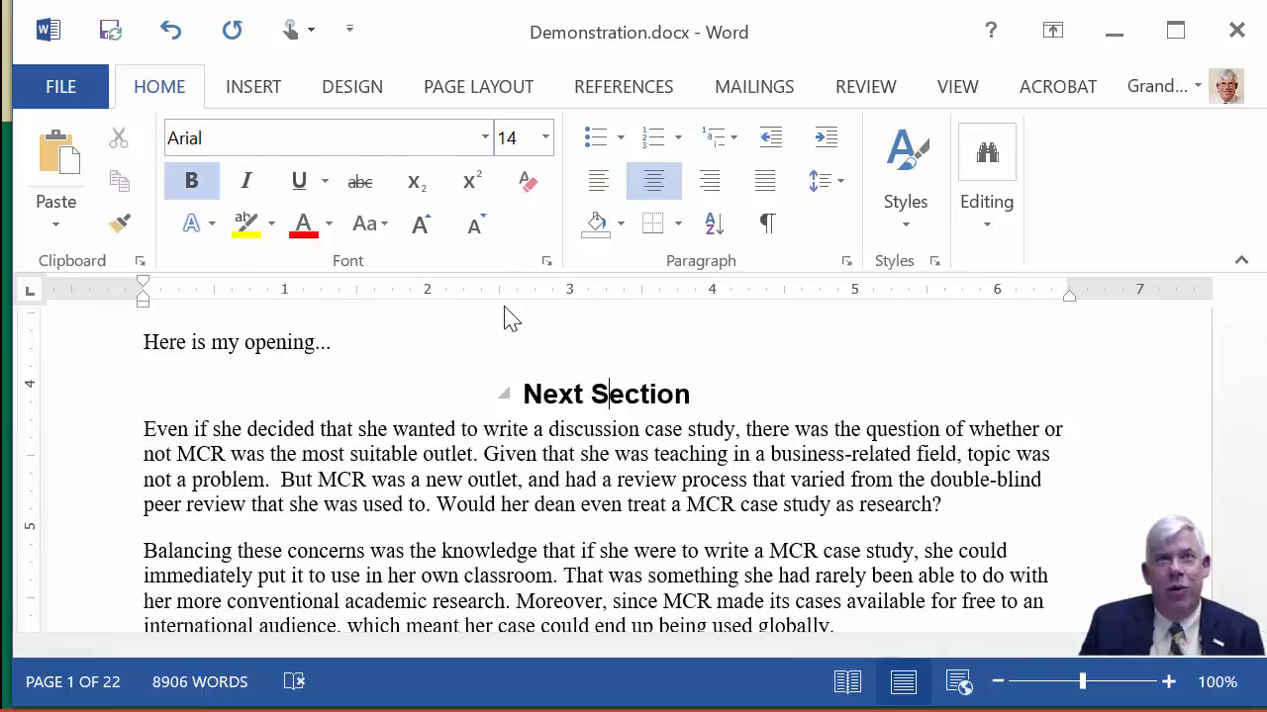
left_click(497, 433)
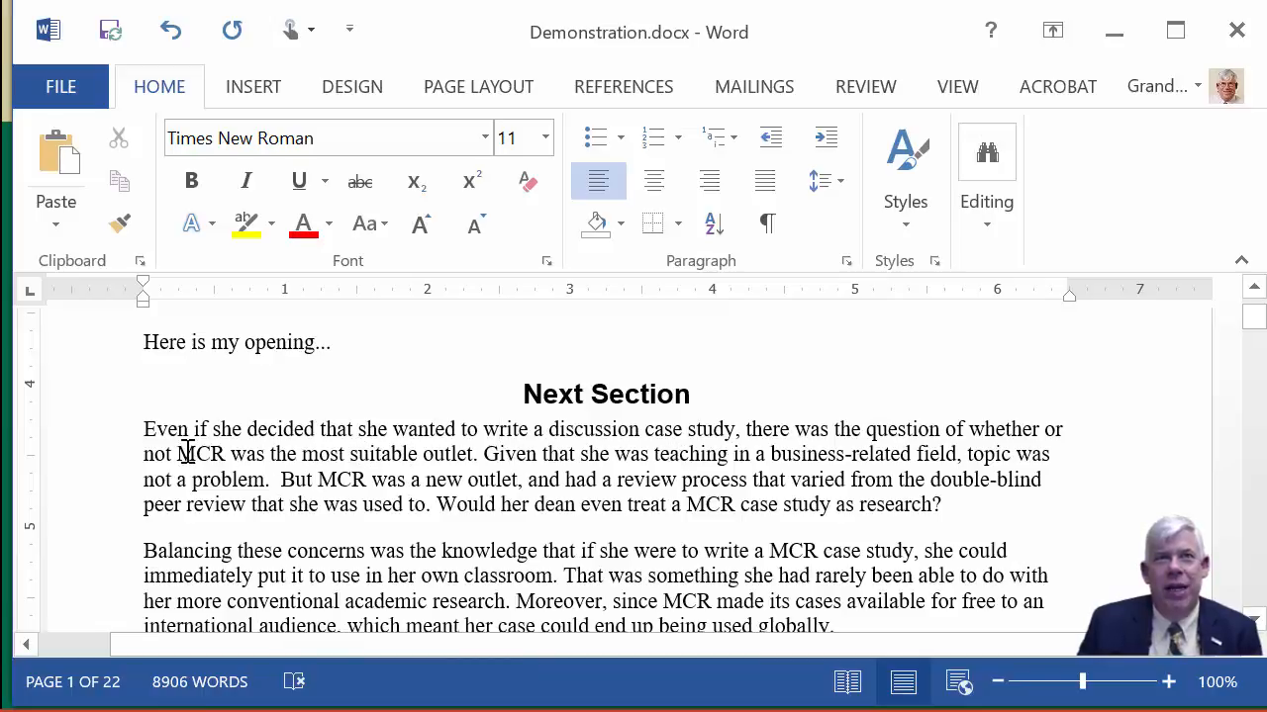
Italicize the first "MCR" in the paragraph below the "Next Section" heading
left_click_drag(179, 453, 227, 453)
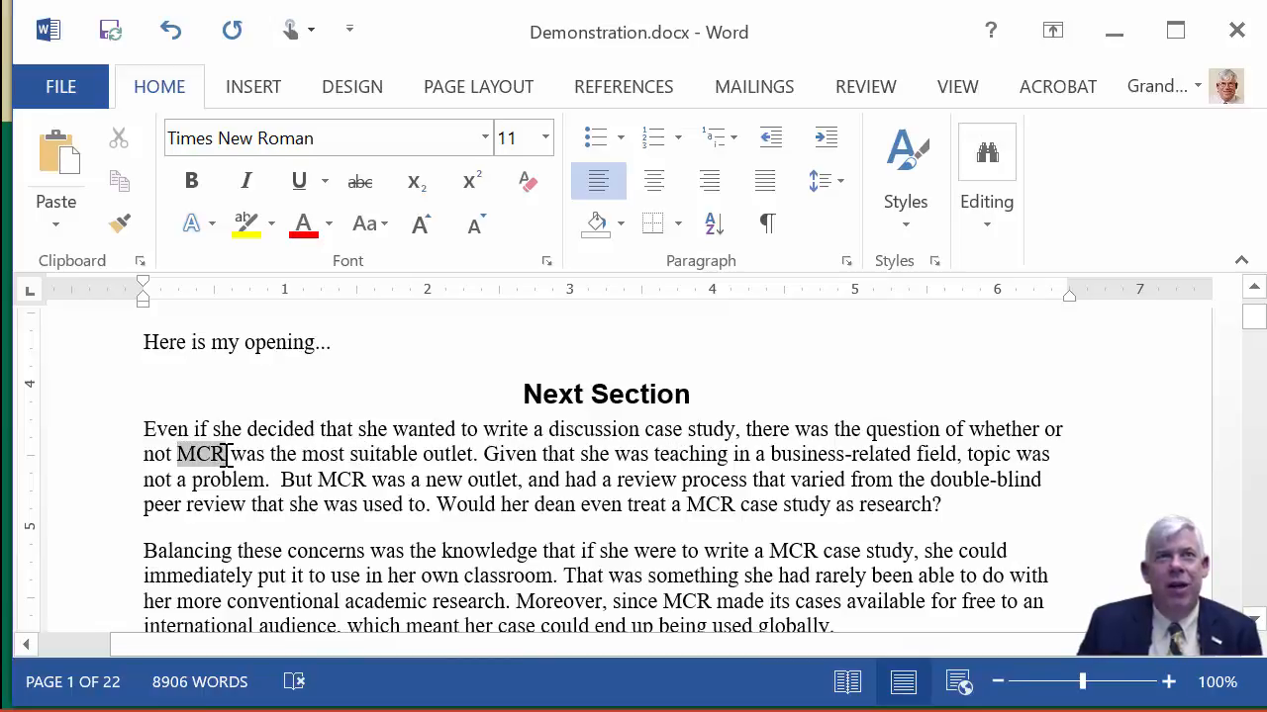
left_click(246, 181)
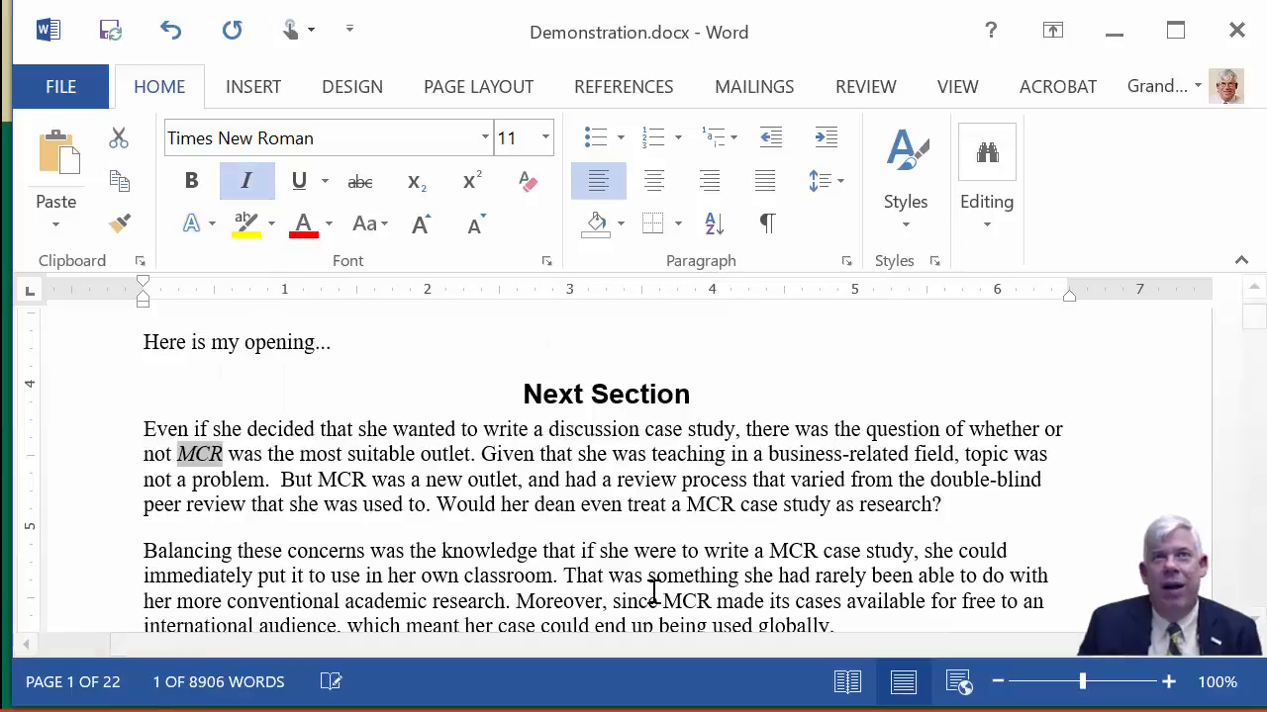
left_click(645, 477)
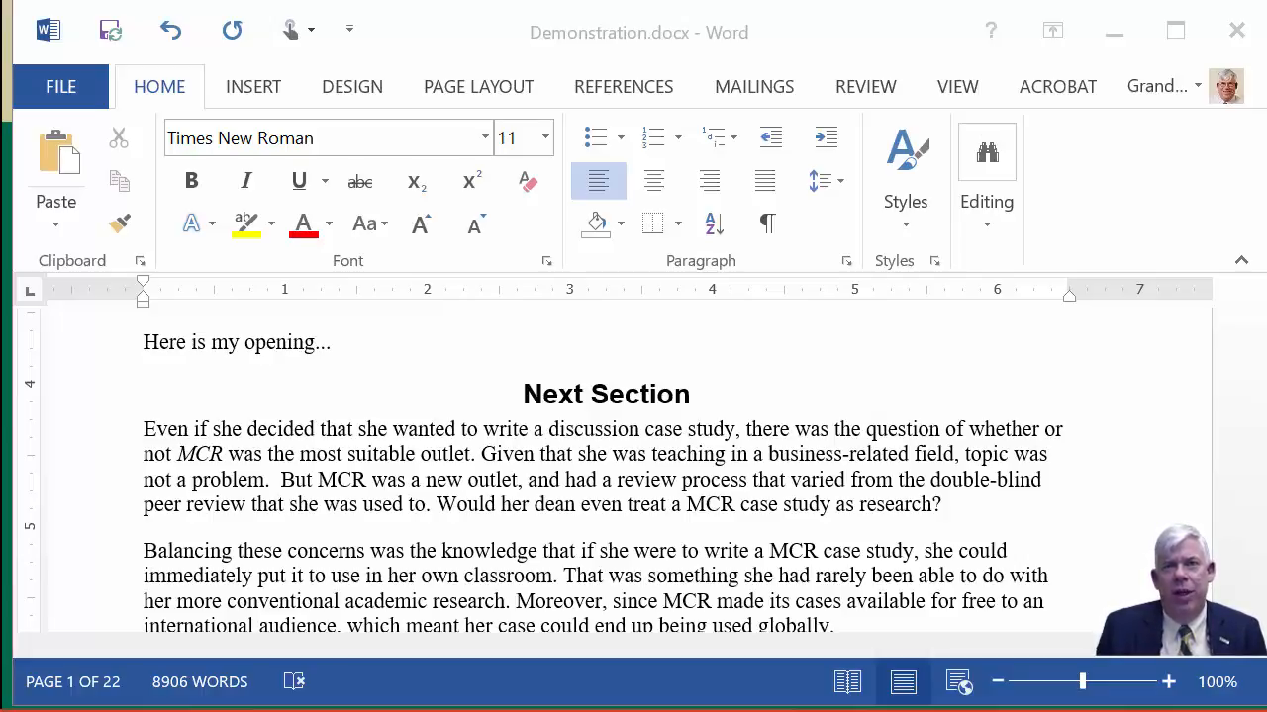
Start a new empty paragraph after "Here is my opening..."
left_click(405, 351)
left_click(350, 353)
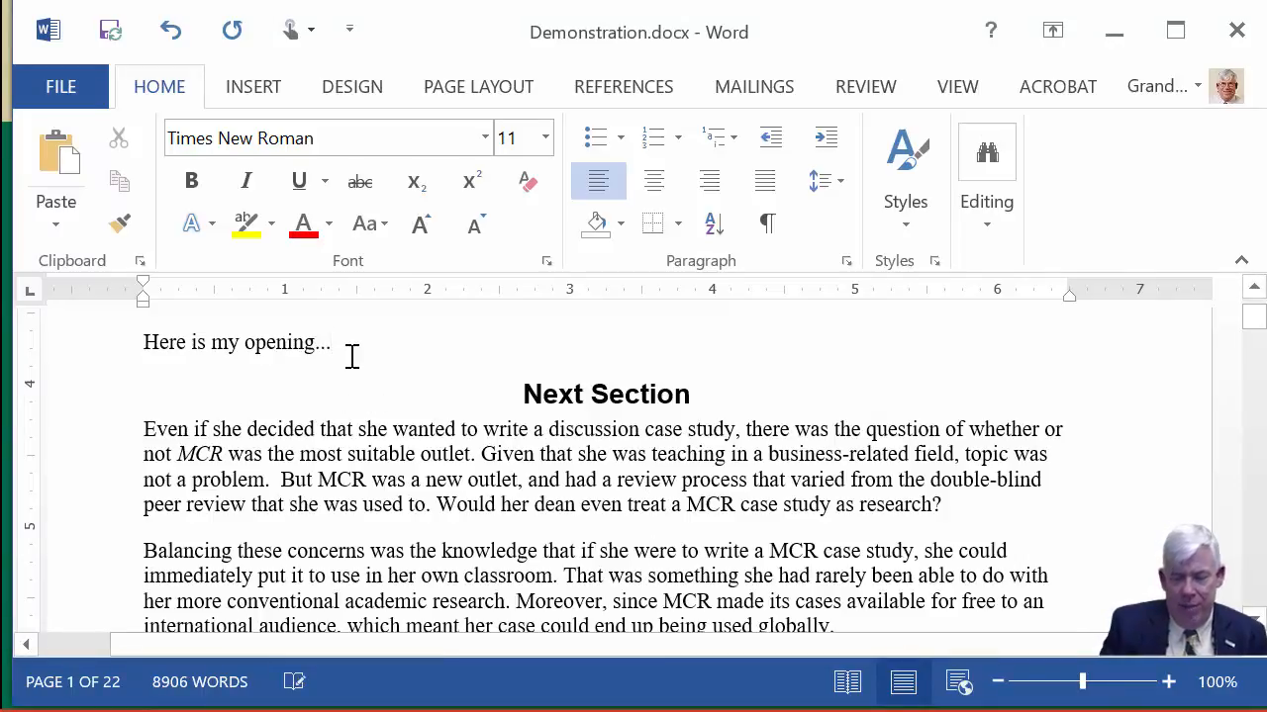
key("Return")
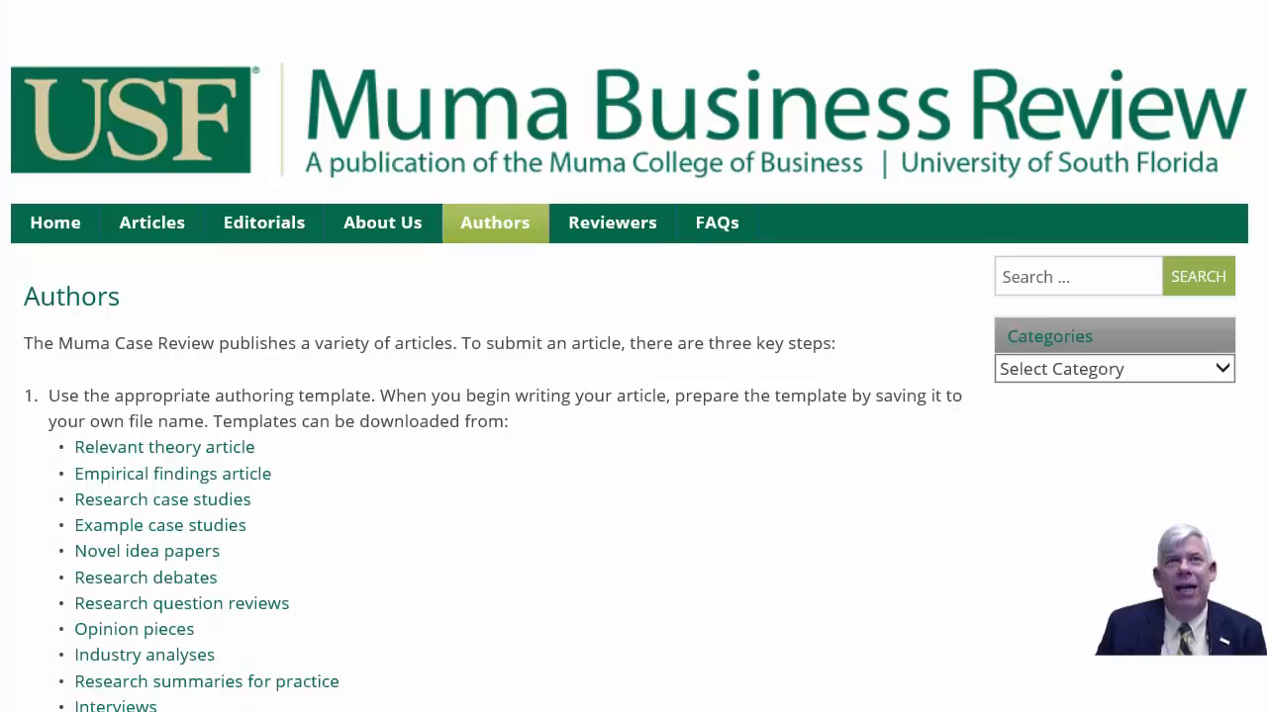
Copy the Authors page text from "The Muma Case Review publishes" through key step 3 and switch to the Word document
scroll(1237, 495, "down", 2)
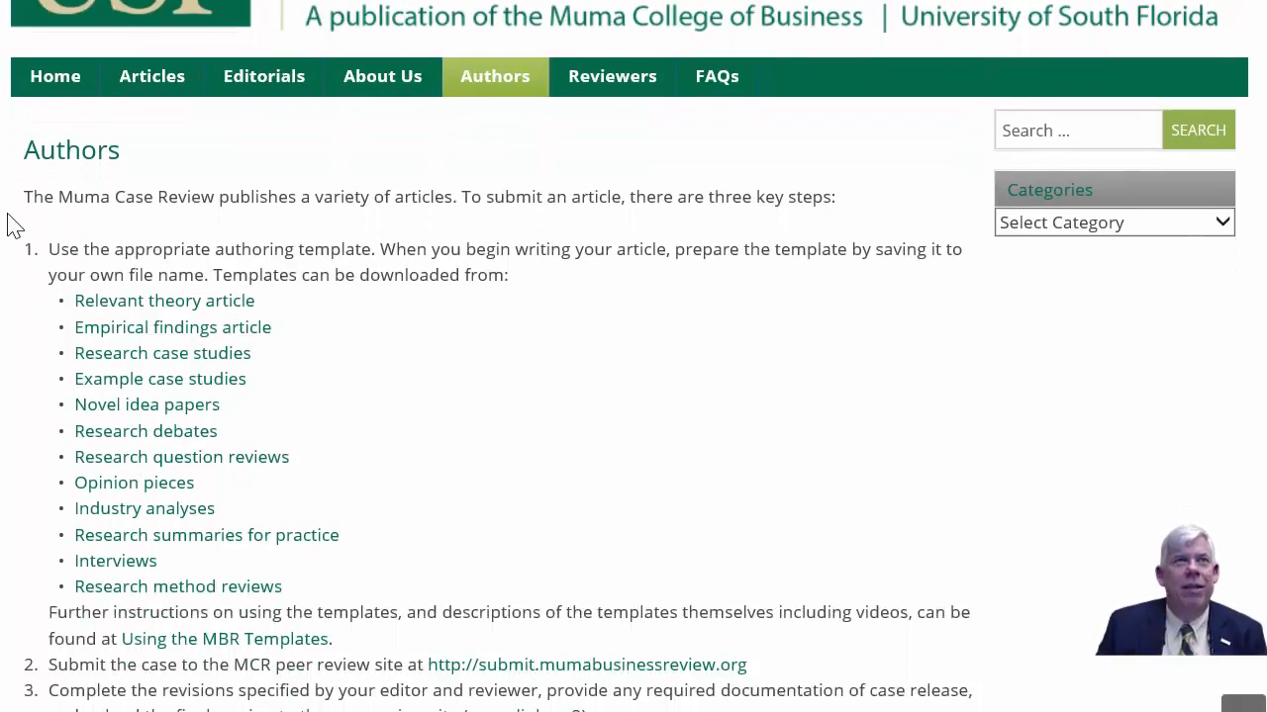
left_click_drag(30, 200, 588, 711)
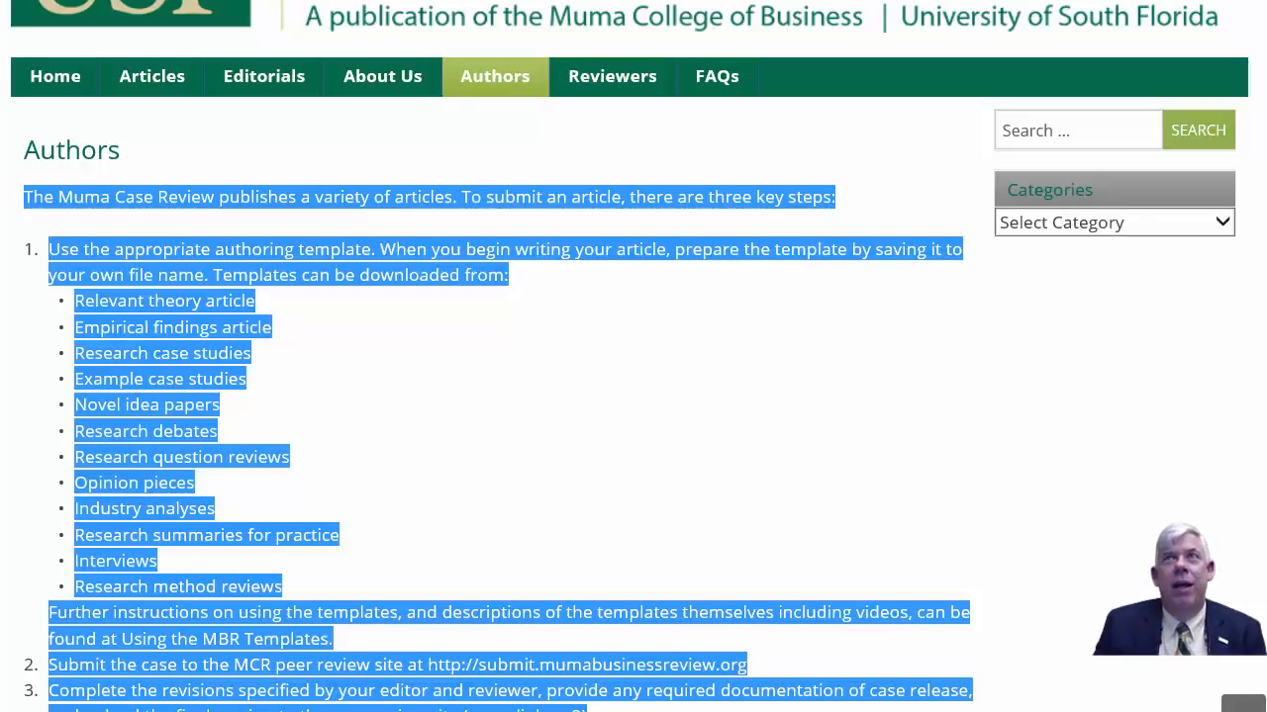
key("alt+Tab")
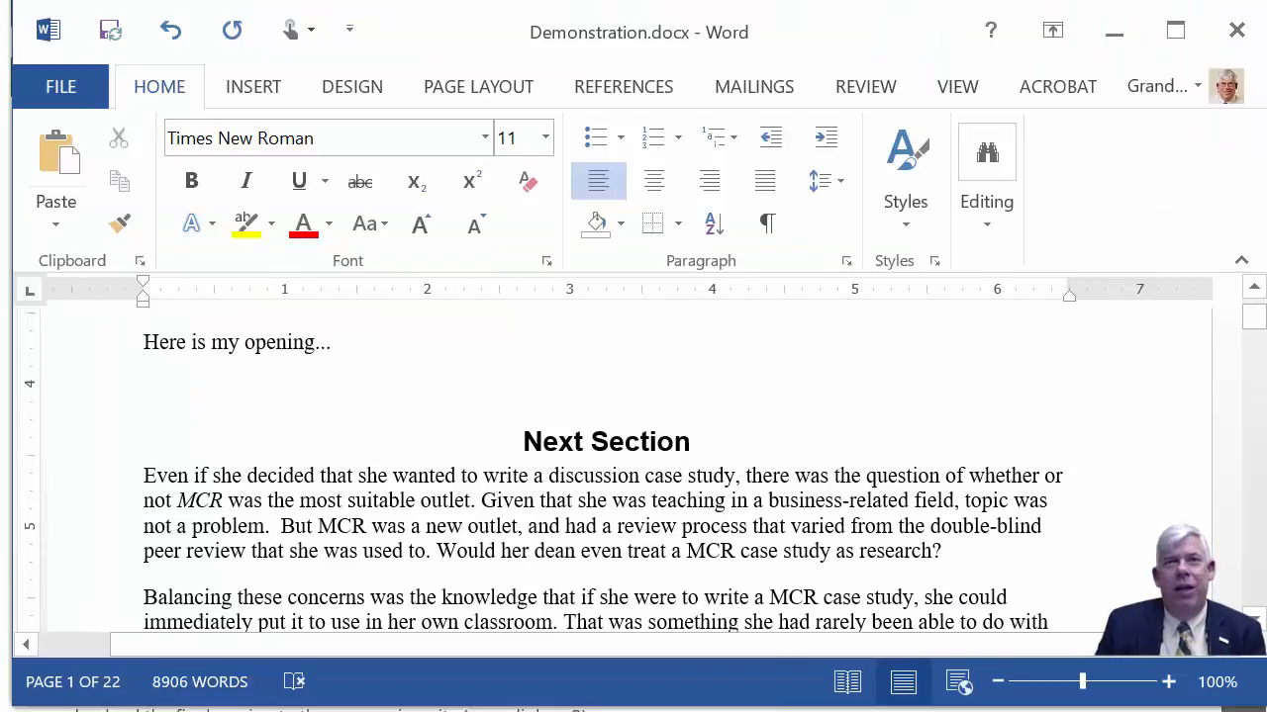
Try pasting the copied web text with its source formatting into the empty paragraph after "Here is my opening...", and undo the paste
left_click(56, 149)
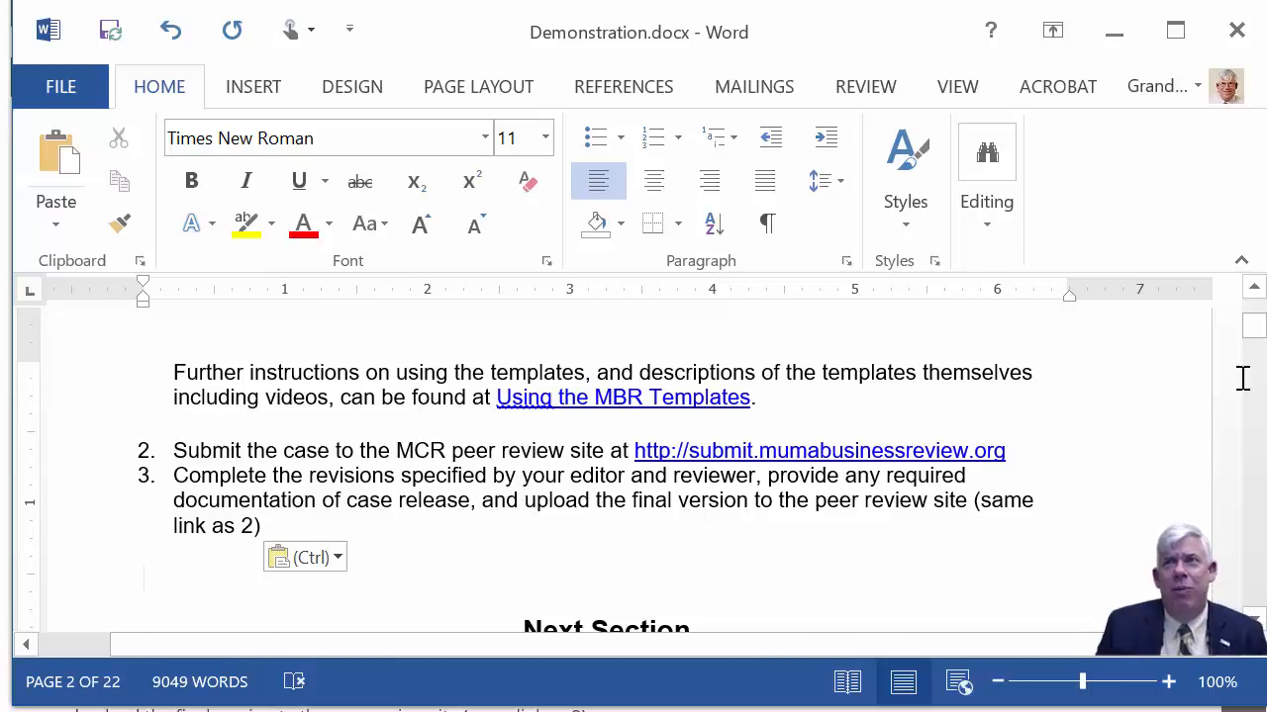
left_click_drag(1253, 331, 1254, 327)
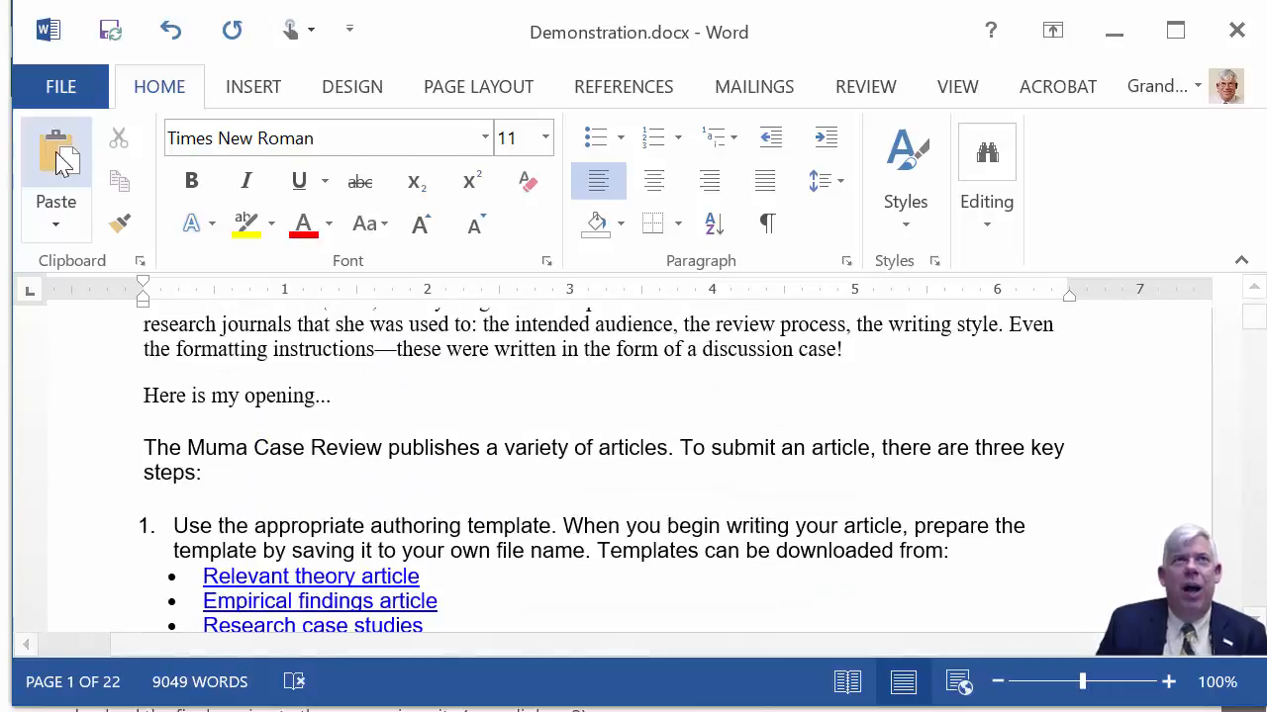
left_click(170, 38)
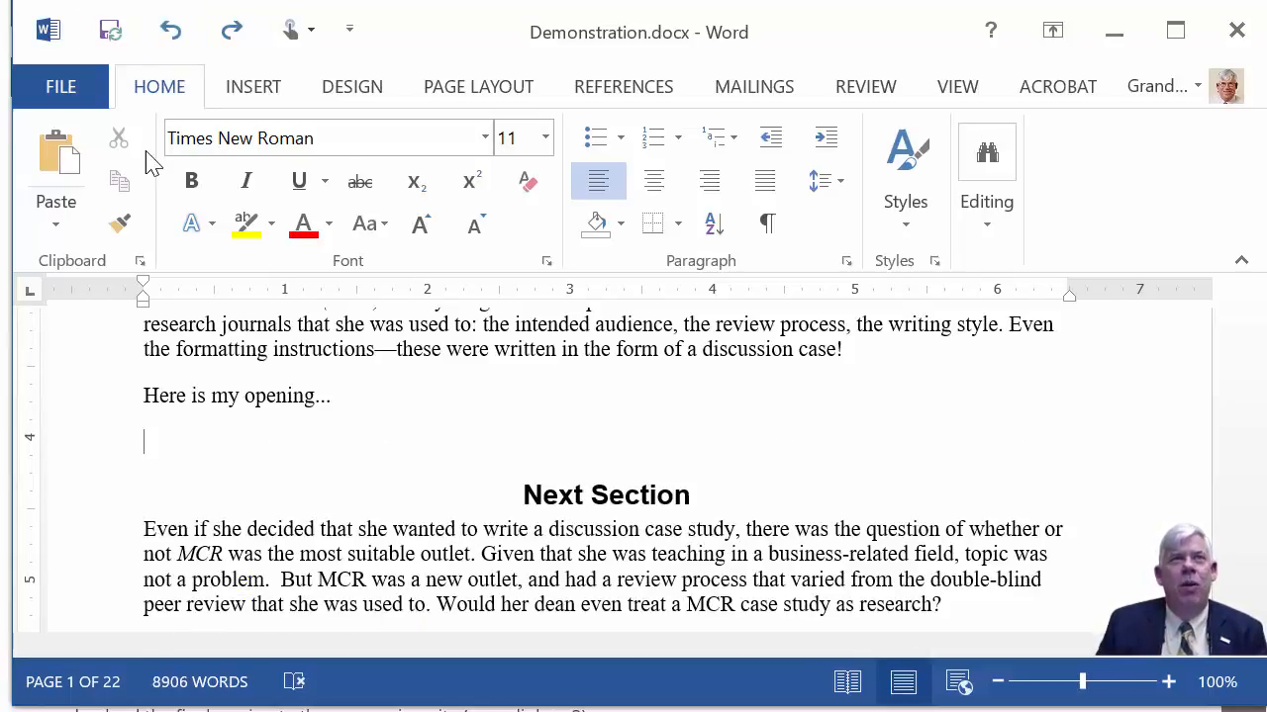
Paste the copied web text as text only into the empty paragraph after "Here is my opening..."
left_click(56, 229)
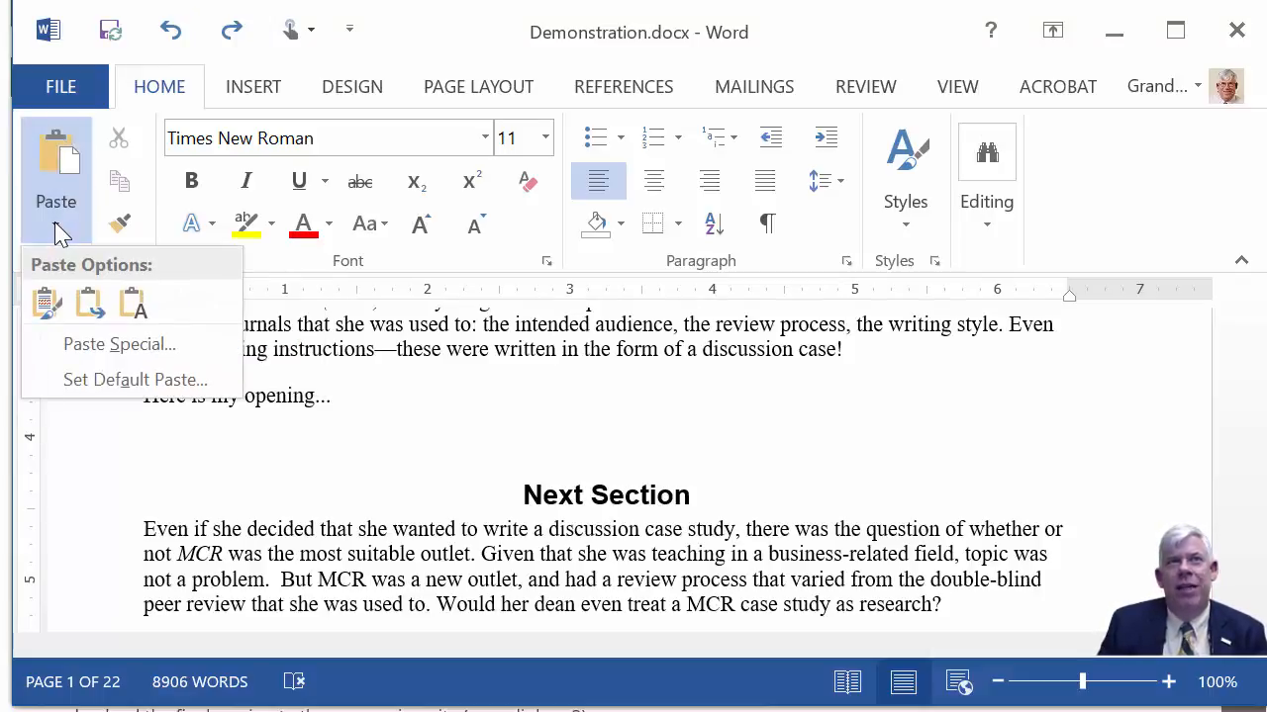
left_click(137, 306)
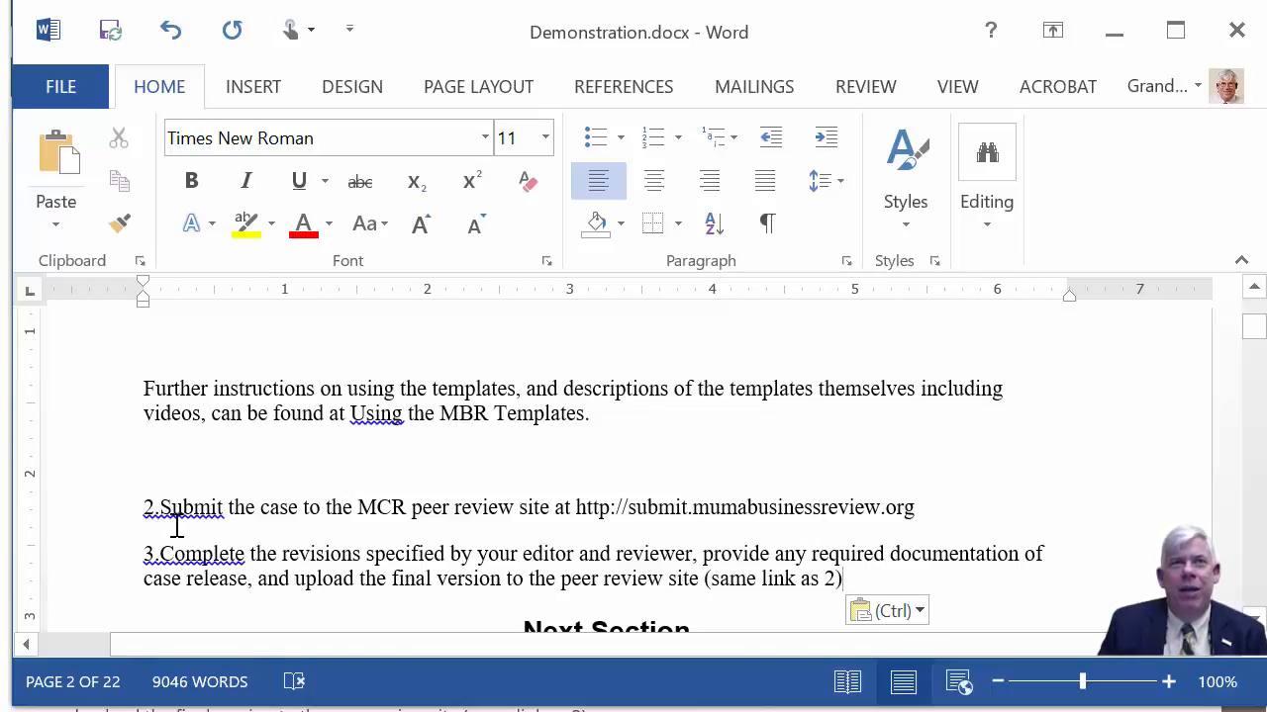
left_click(1254, 289)
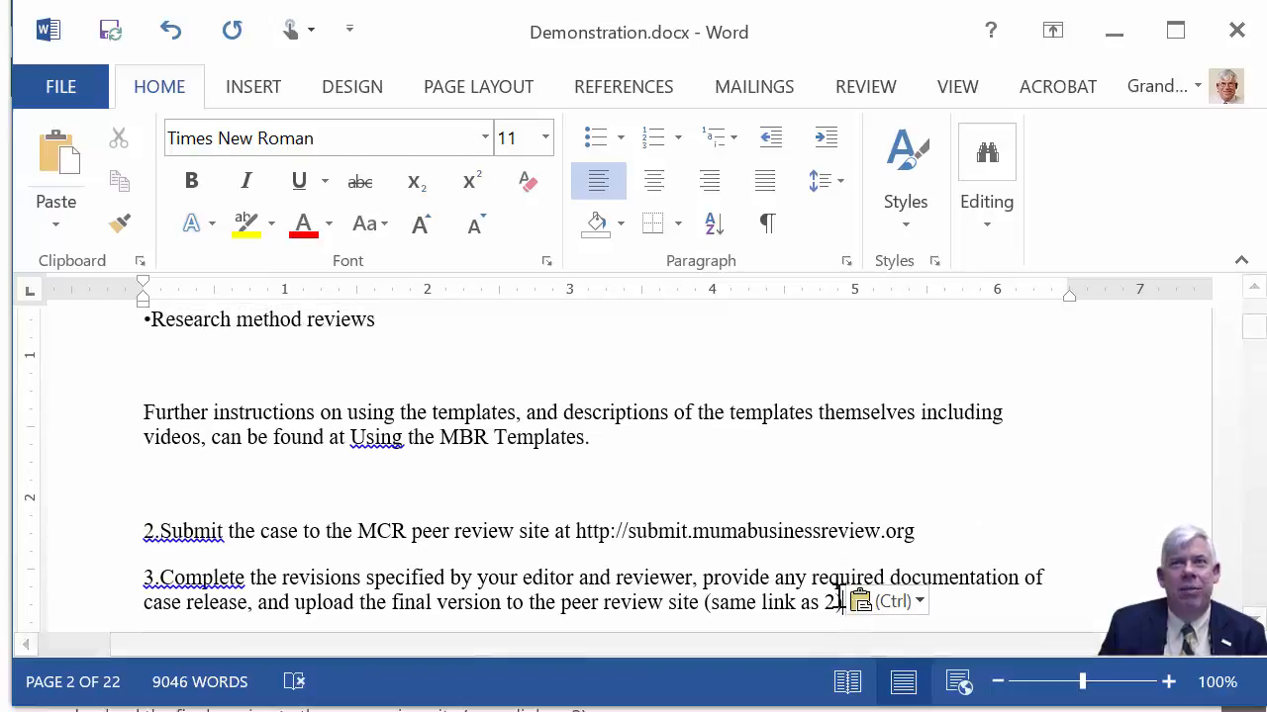
Apply automatic numbering to the "Use the appropriate authoring template" paragraph and delete its pasted "1." prefix
left_click_drag(839, 602, 139, 371)
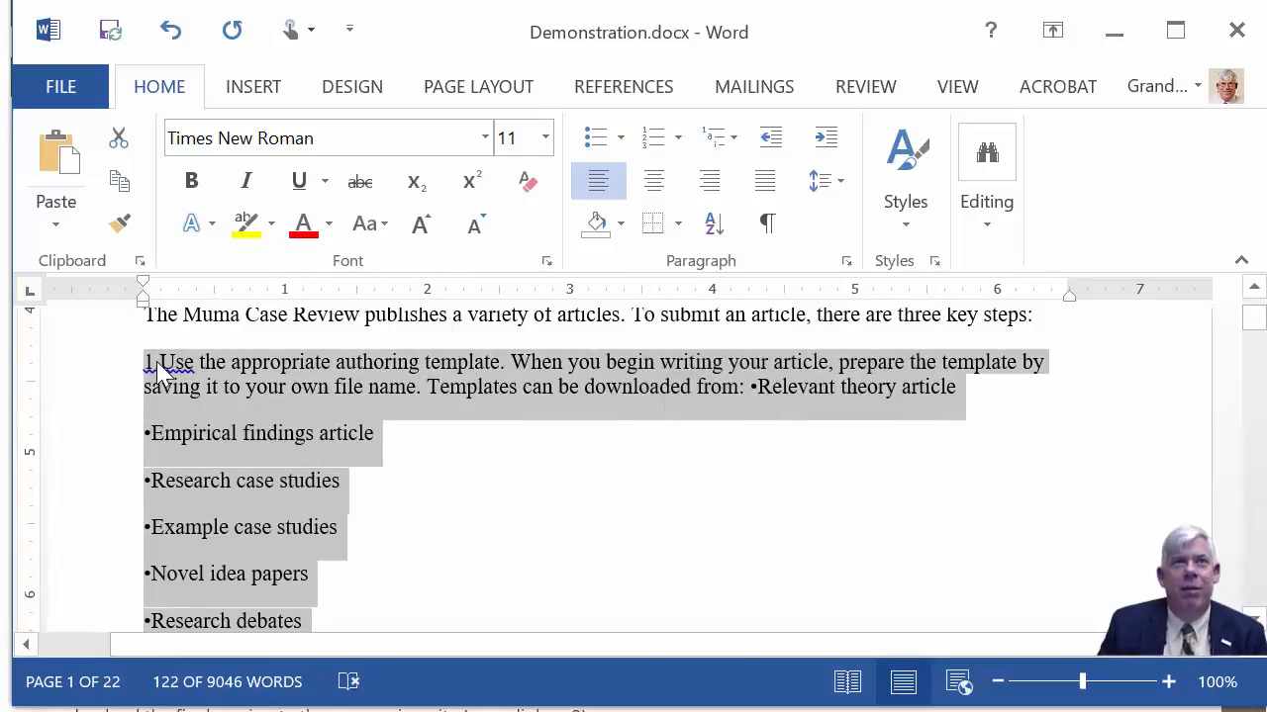
left_click(154, 362)
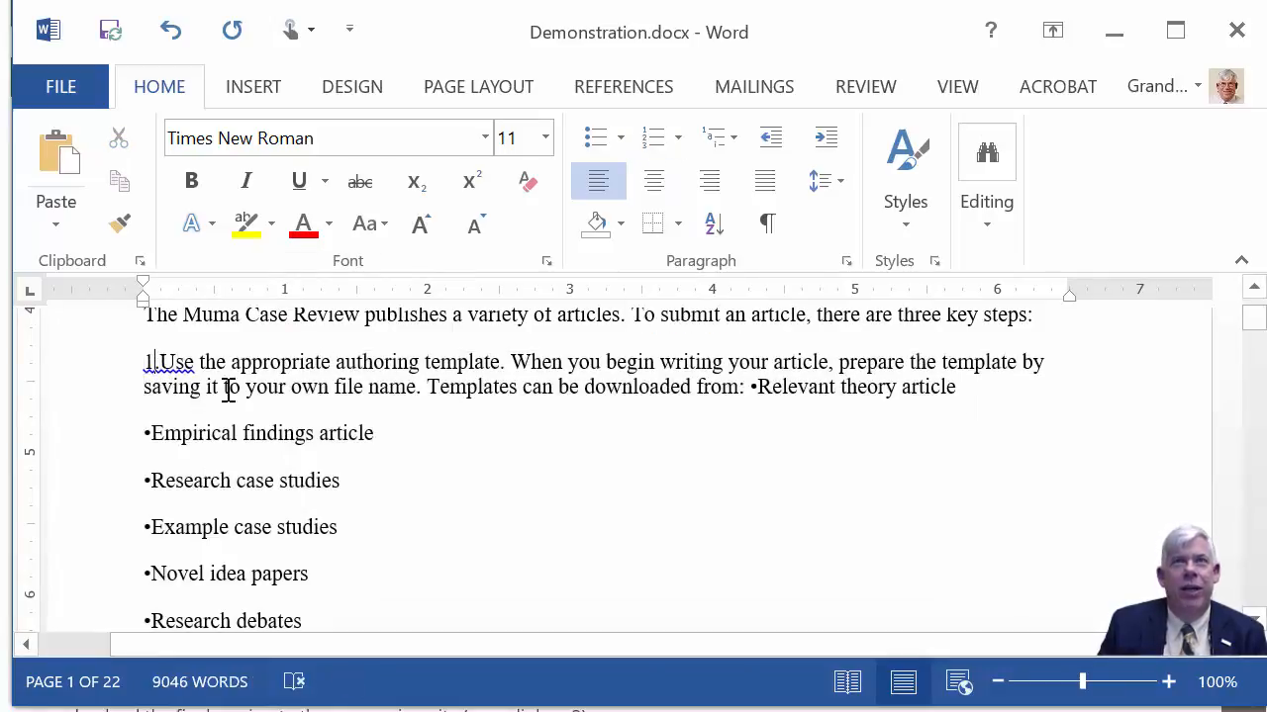
left_click(645, 140)
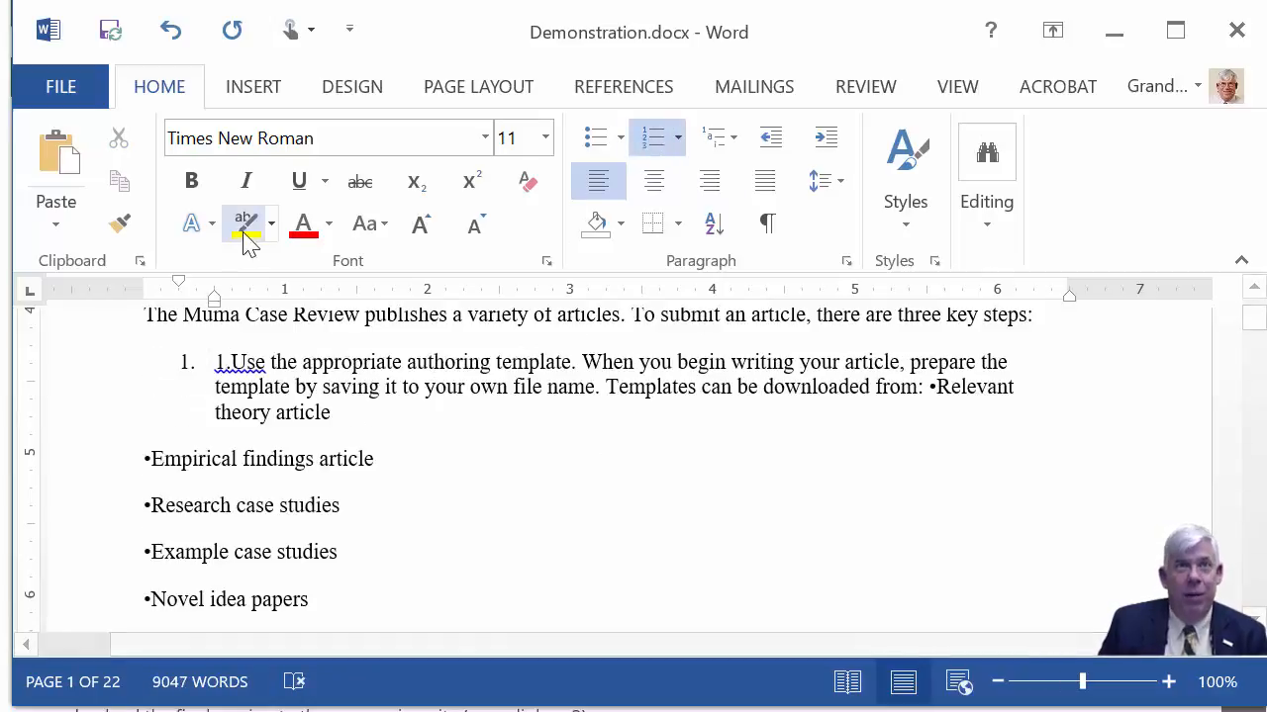
left_click_drag(217, 362, 238, 374)
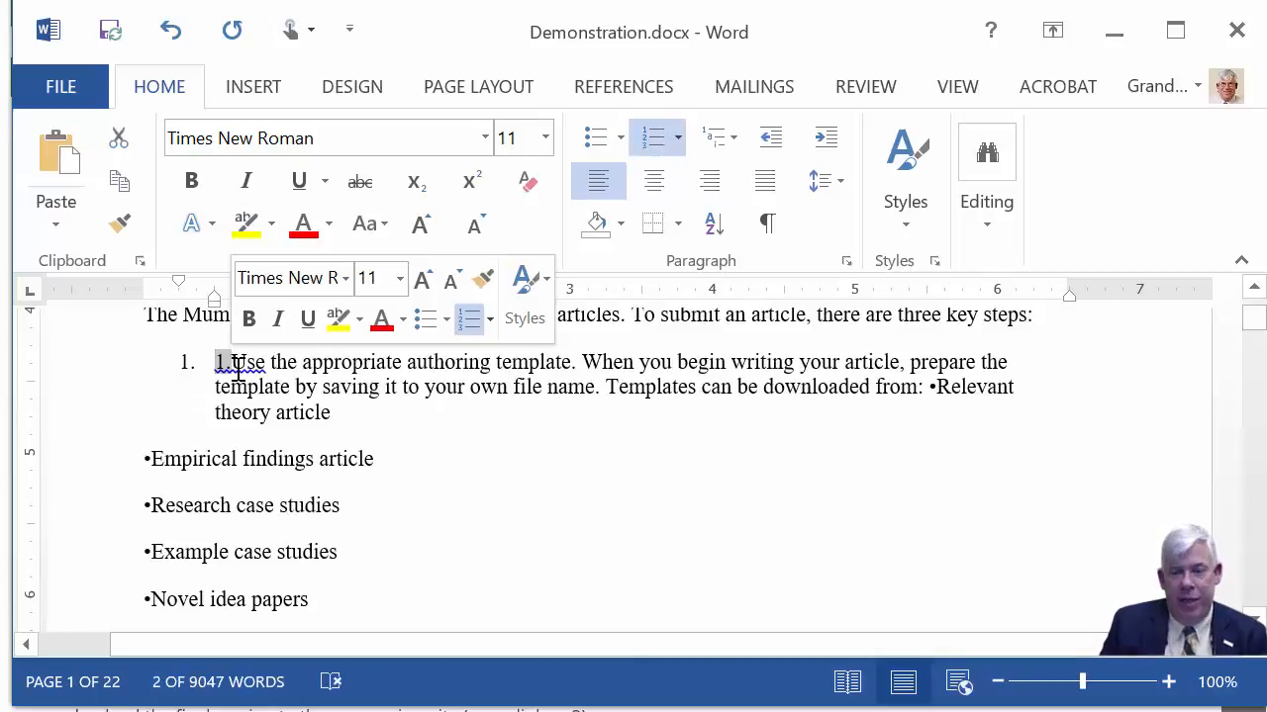
key("Delete")
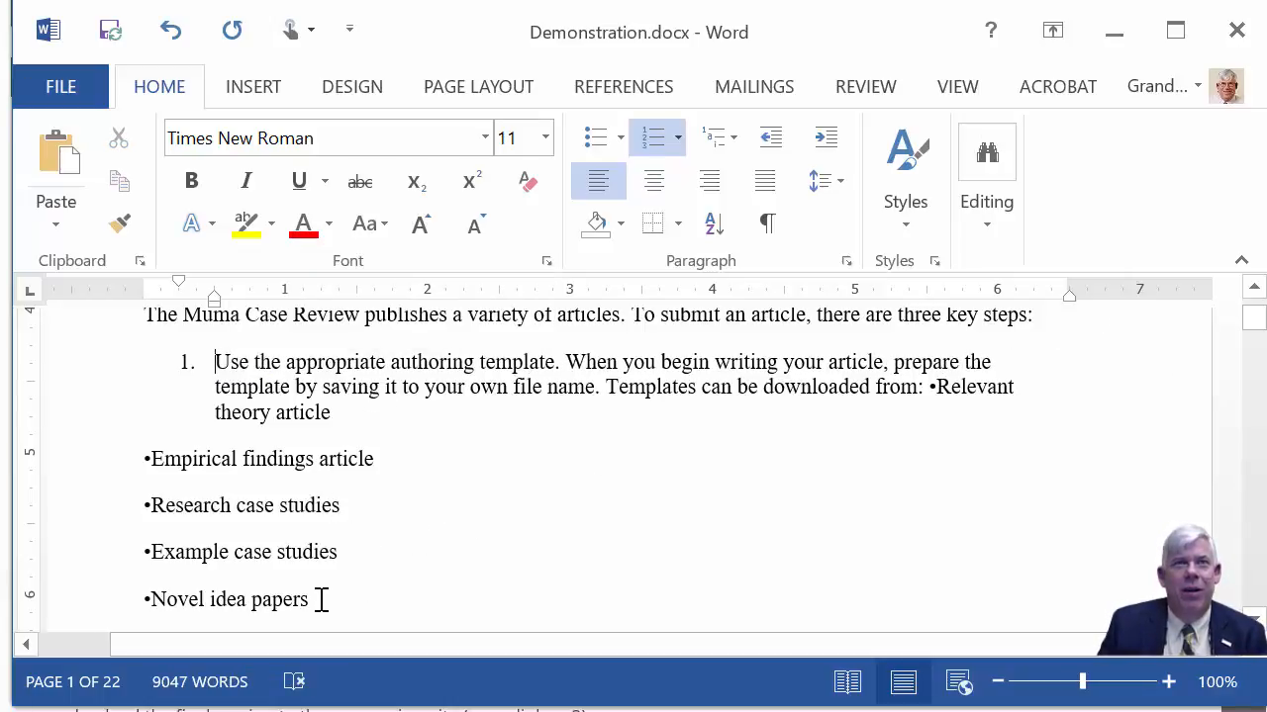
Increase the indent of the "Empirical findings article" through "Novel idea papers" lines by two levels and format them as a bulleted list
left_click_drag(320, 599, 149, 481)
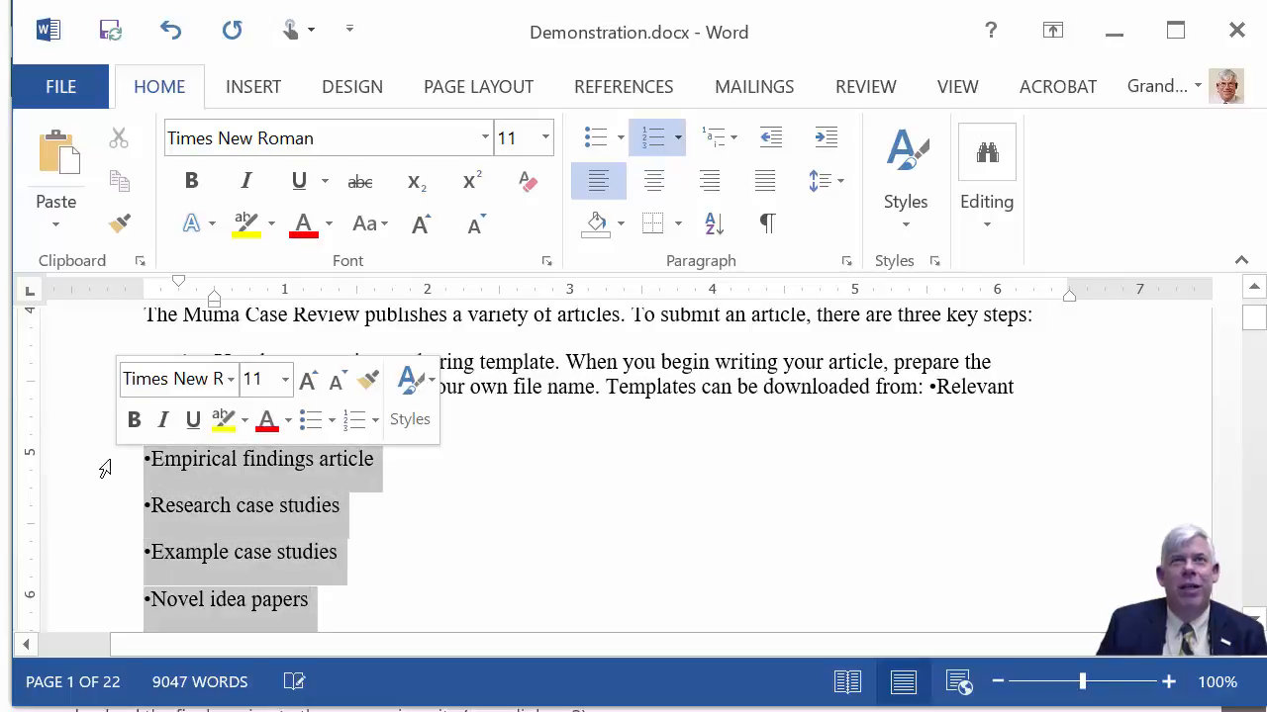
left_click(822, 144)
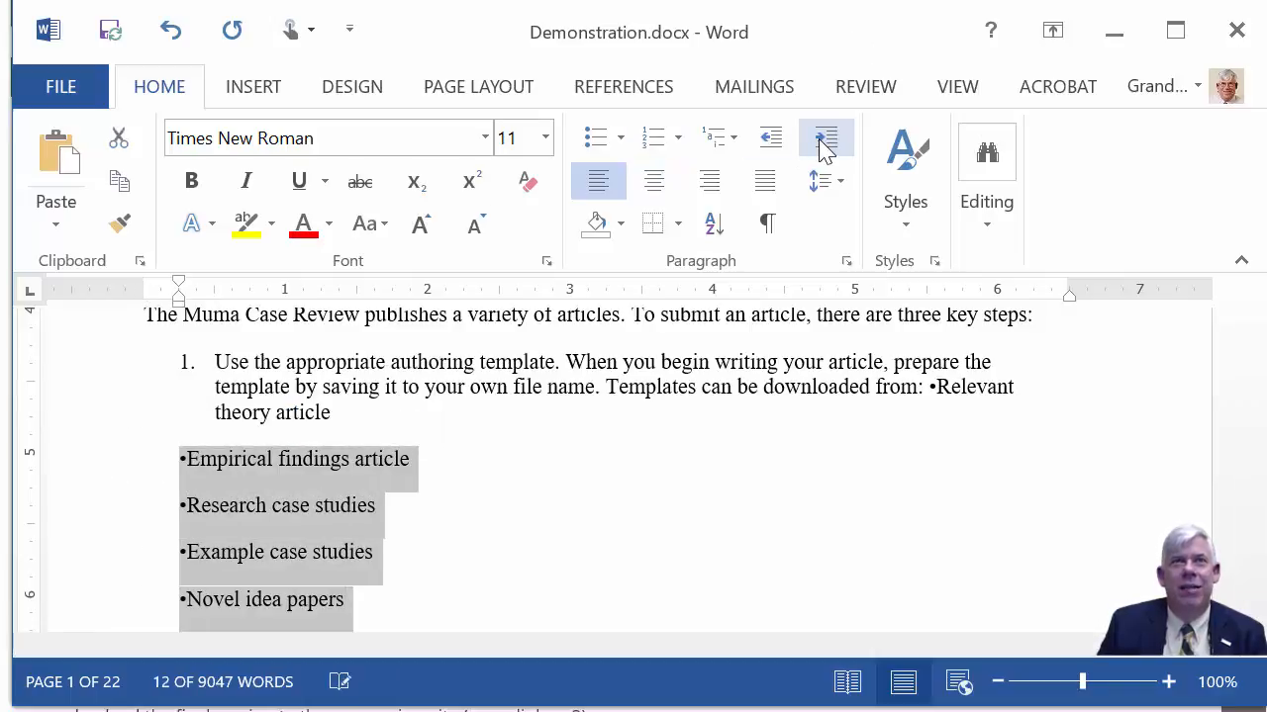
left_click(822, 145)
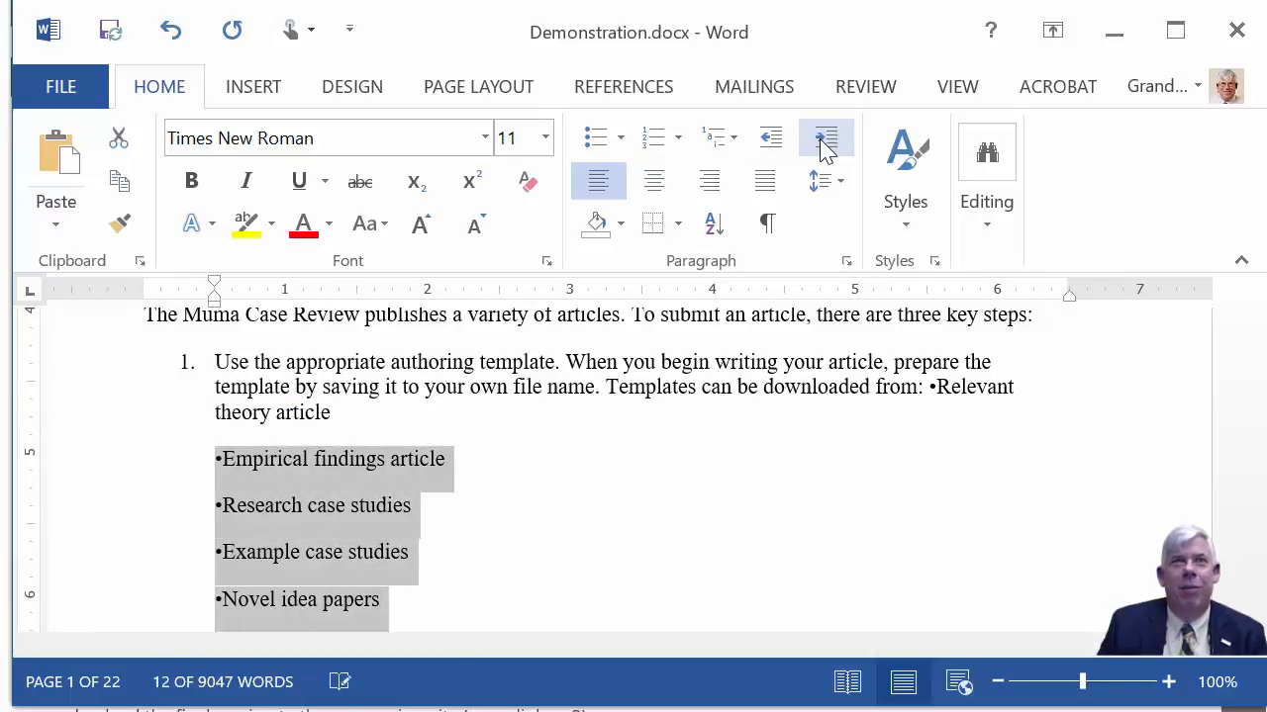
left_click(594, 138)
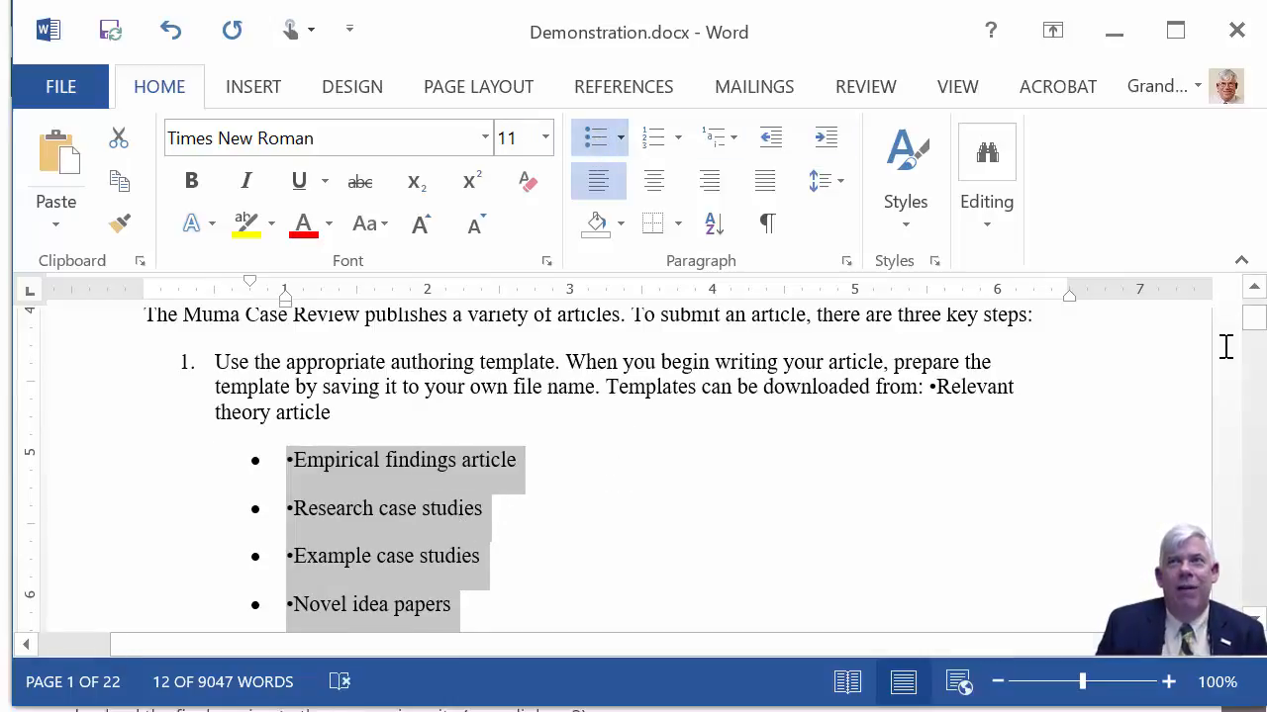
left_click(1254, 289)
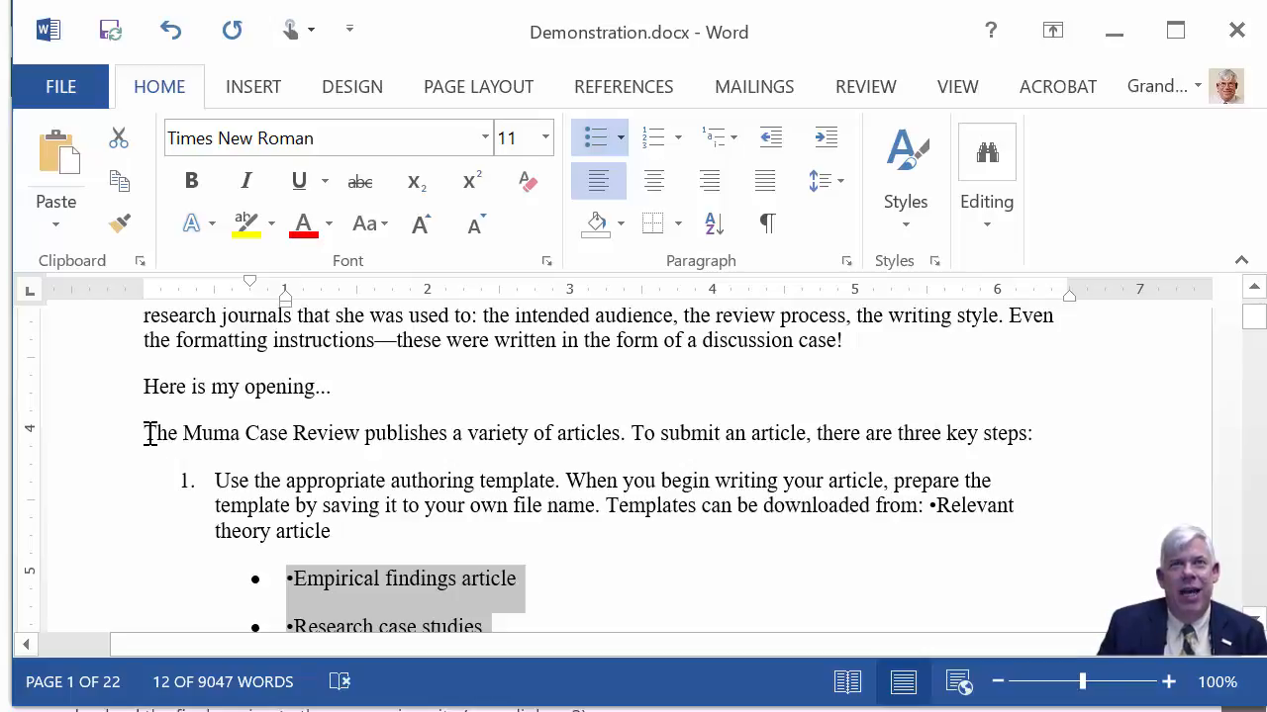
Undo the list formatting edits and the text-only paste, back to the empty paragraph after "Here is my opening..."
left_click(171, 32)
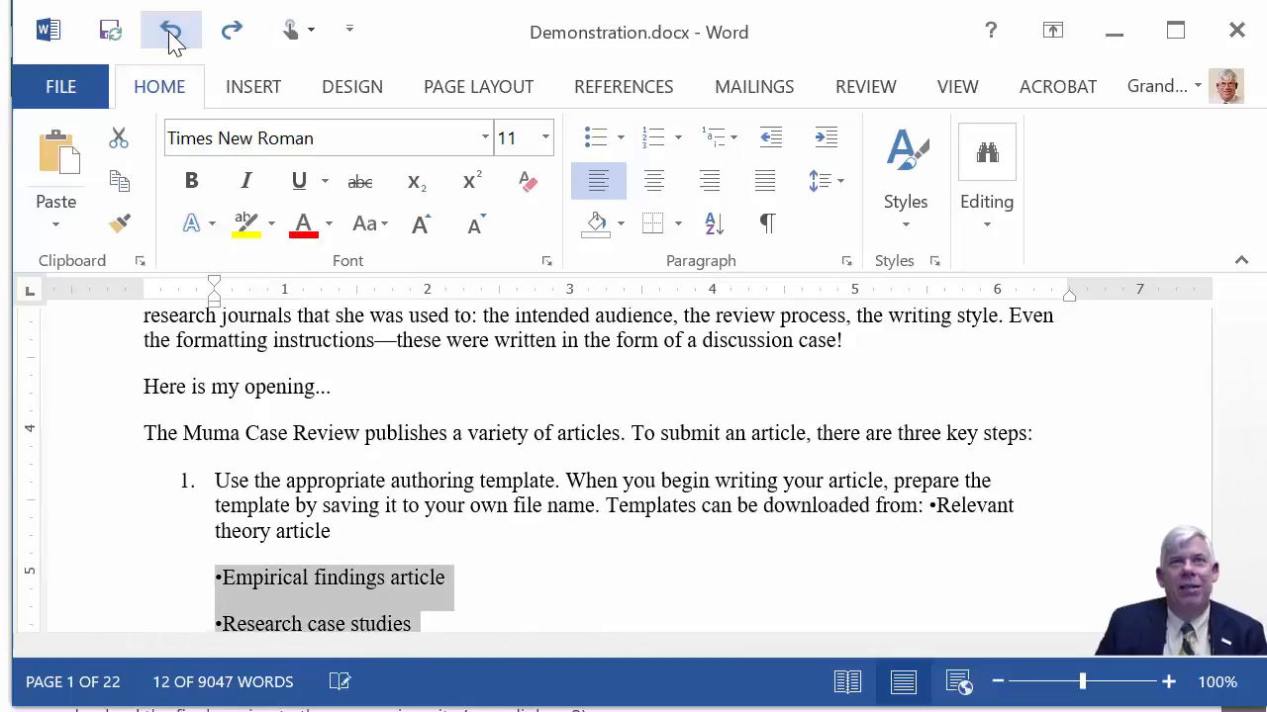
left_click(171, 33)
left_click(171, 32)
left_click(171, 33)
left_click(171, 33)
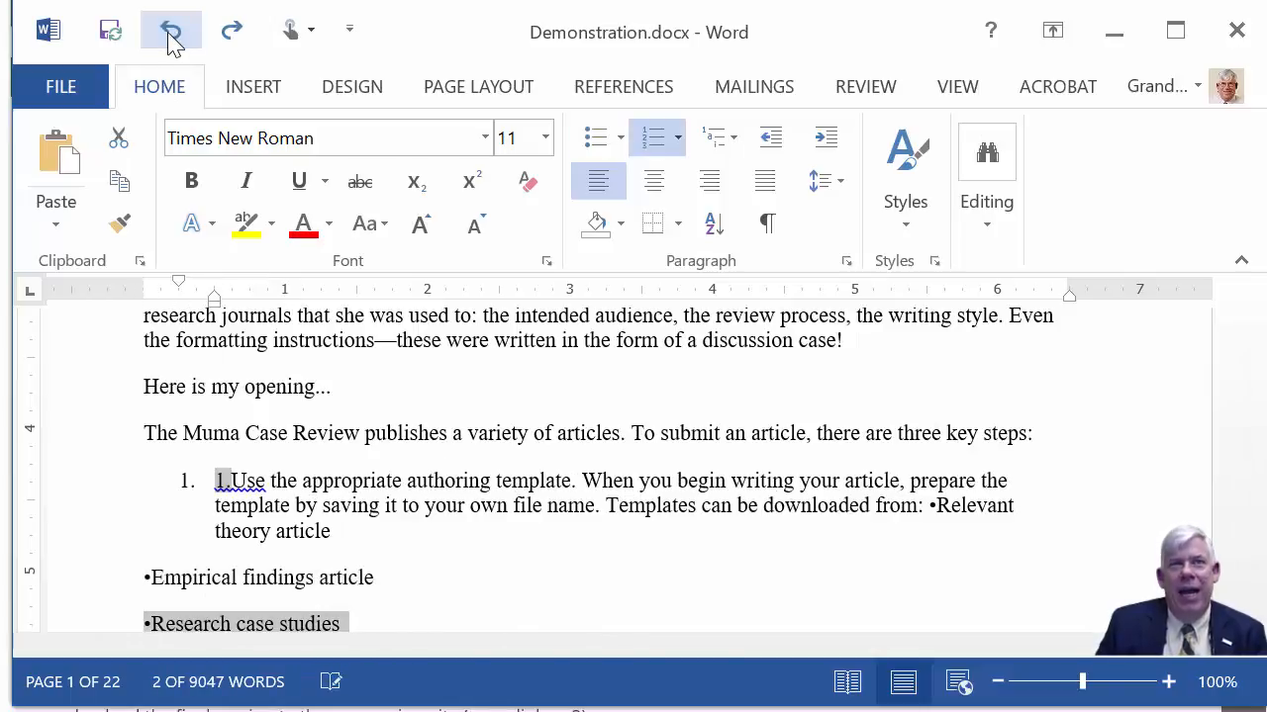
left_click(171, 33)
left_click(171, 32)
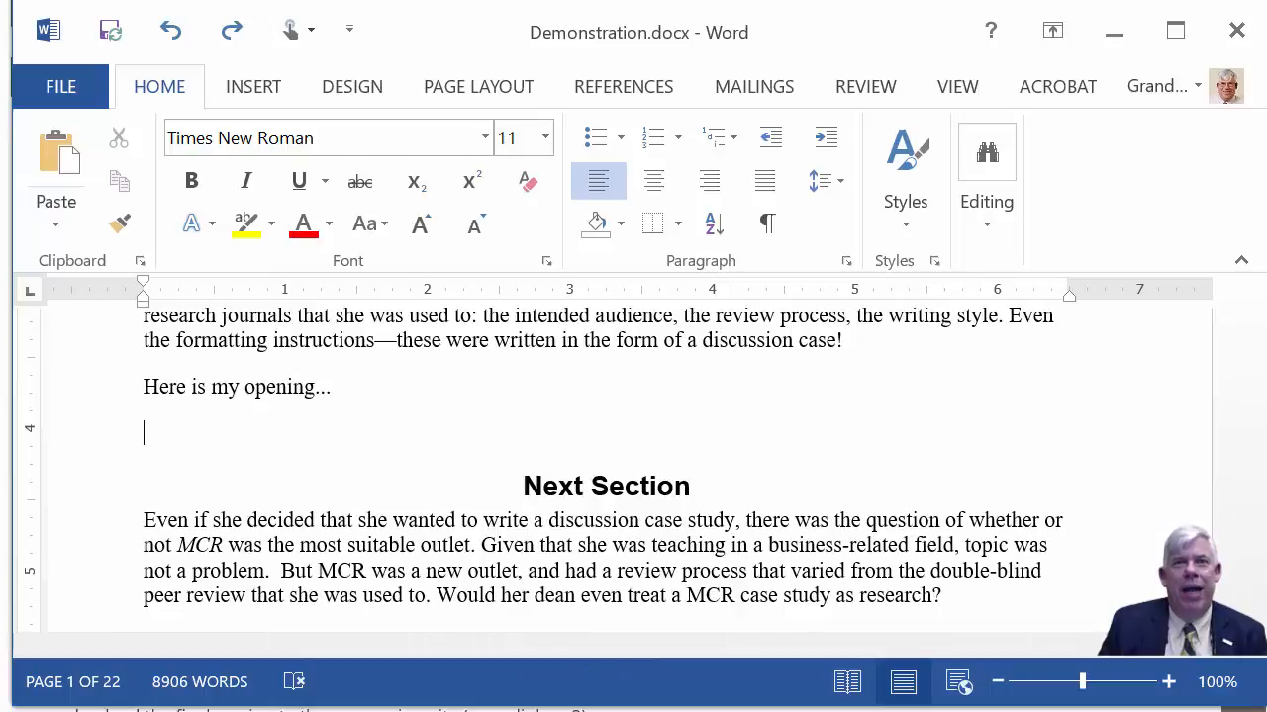
Switch to the untitled Notepad window, enlarge it to fill the view, and paste the copied web text
key("alt+Tab")
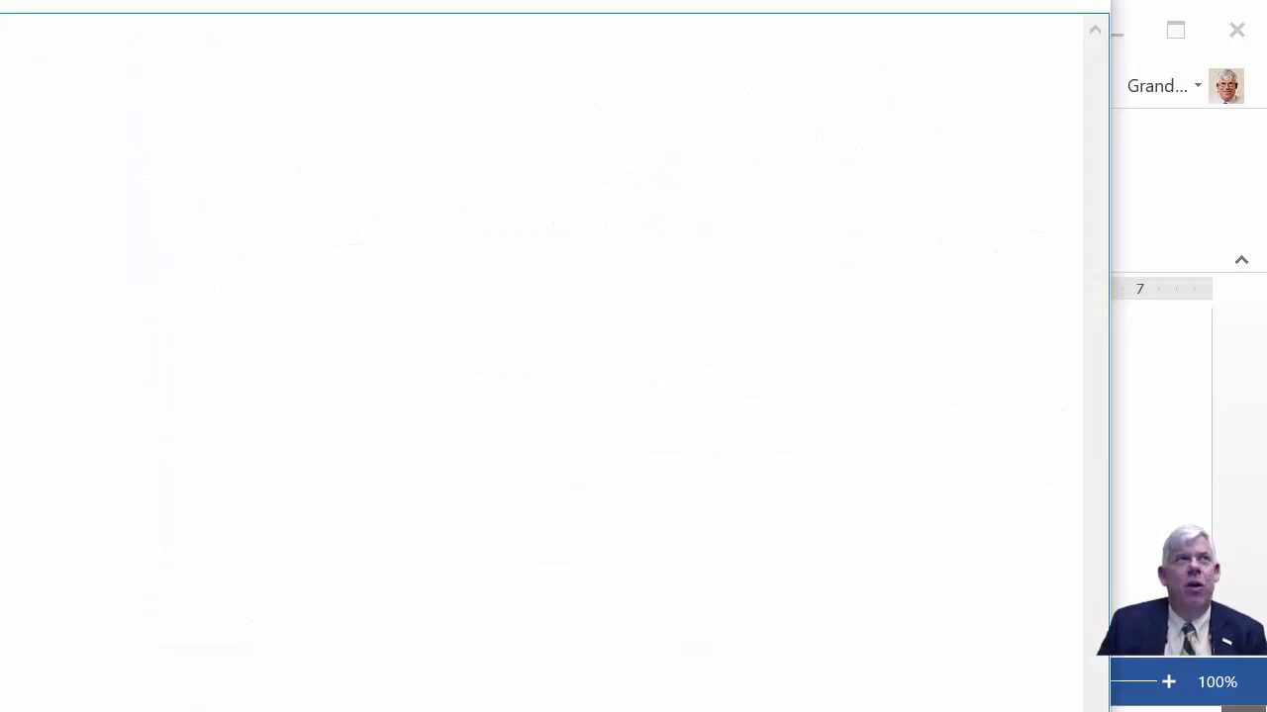
left_click_drag(132, 29, 6, 6)
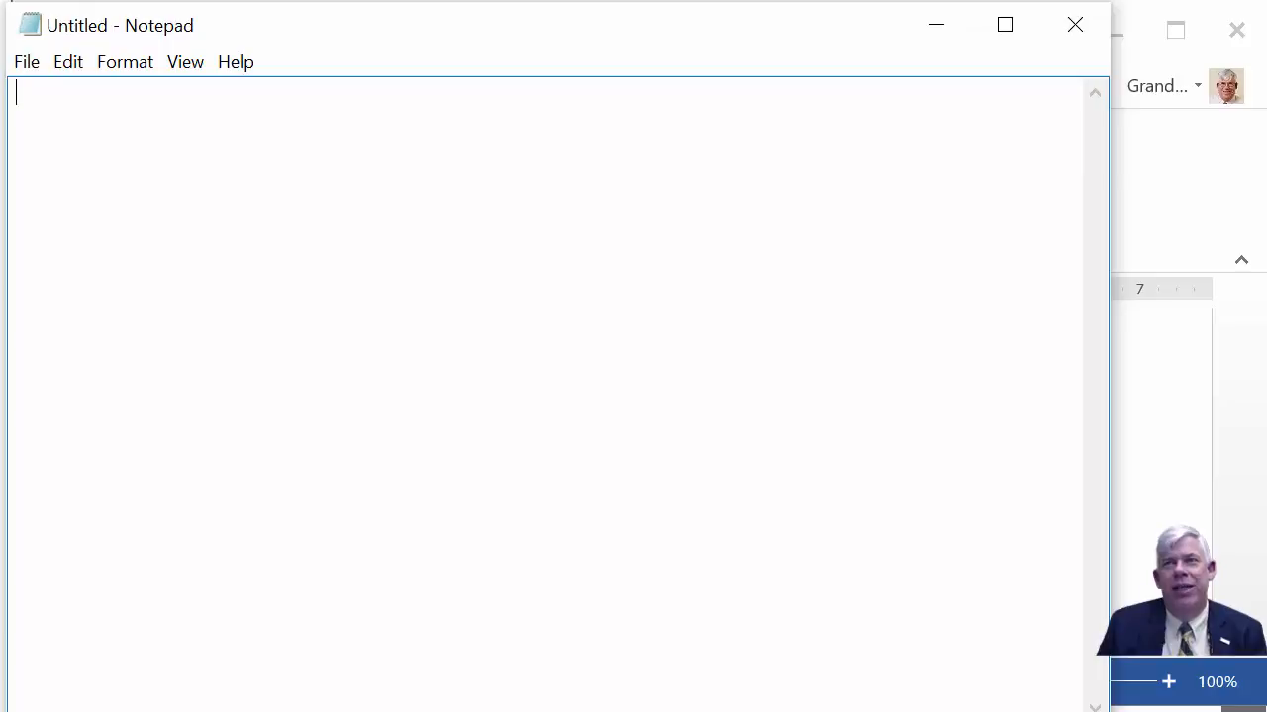
left_click_drag(1109, 711, 1264, 710)
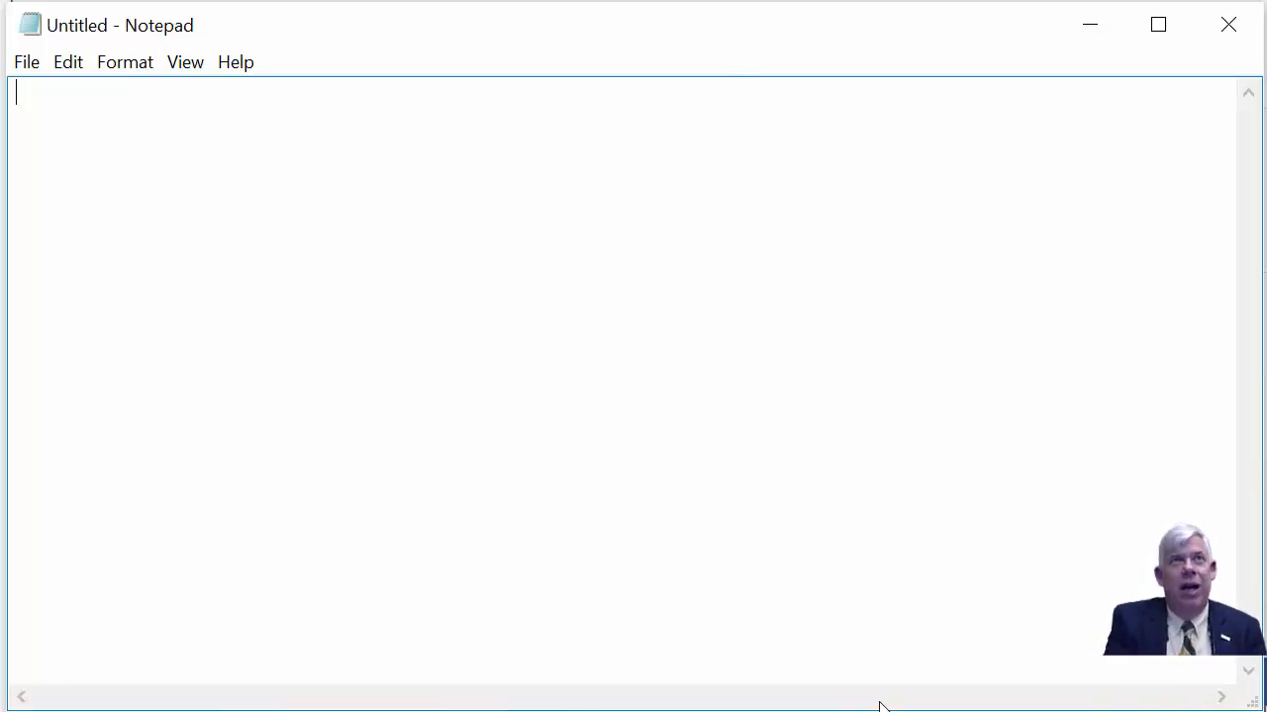
key("ctrl+v")
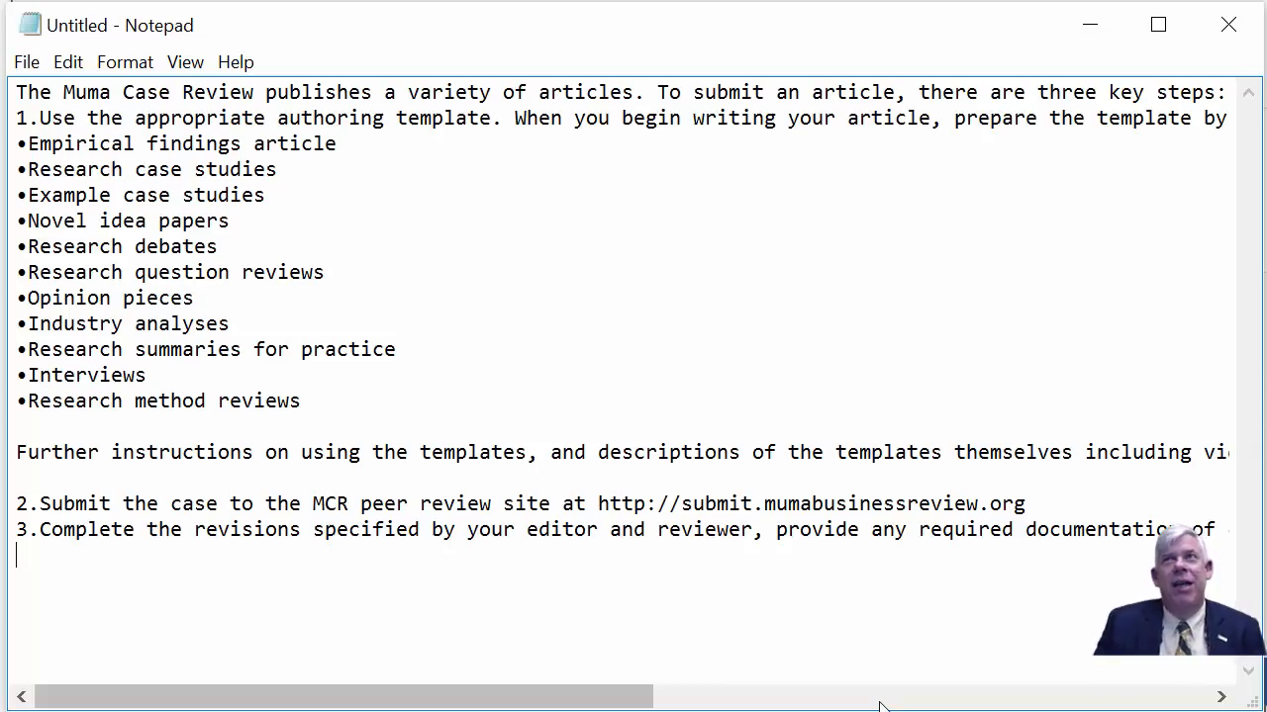
Move "•Relevant theory article" onto its own line after "Templates can be downloaded from:"
left_click(138, 71)
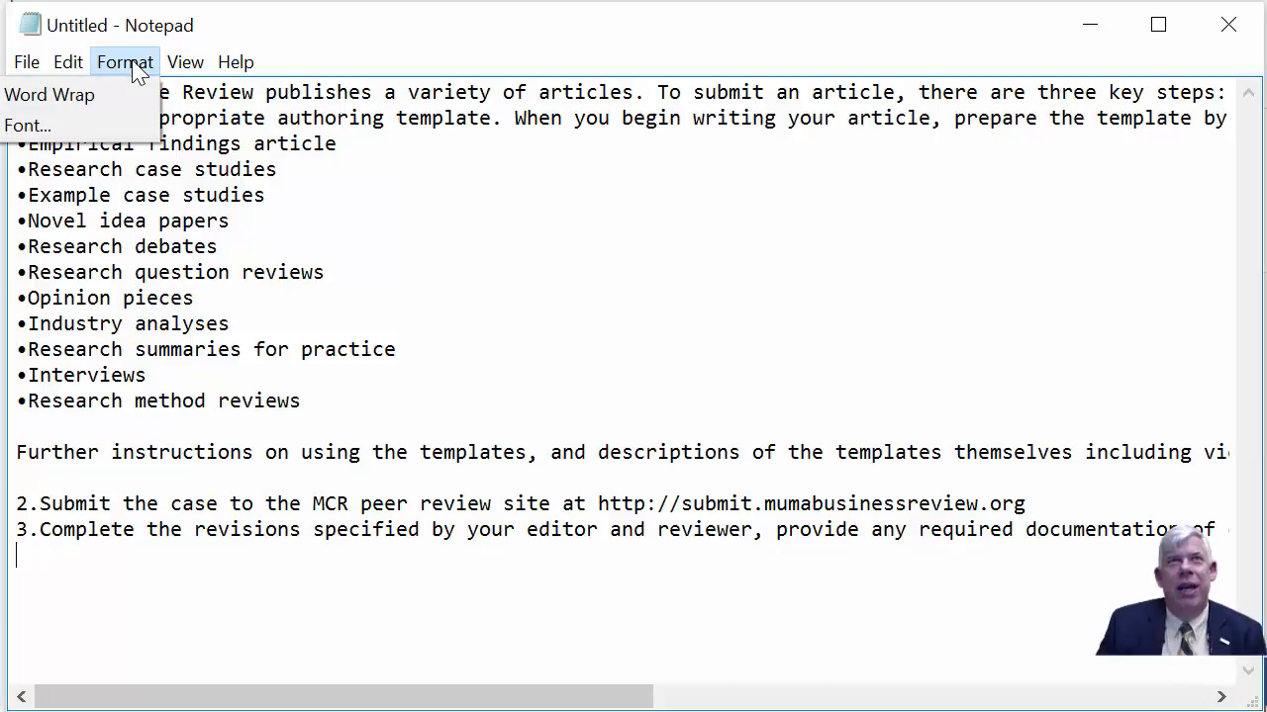
left_click(133, 64)
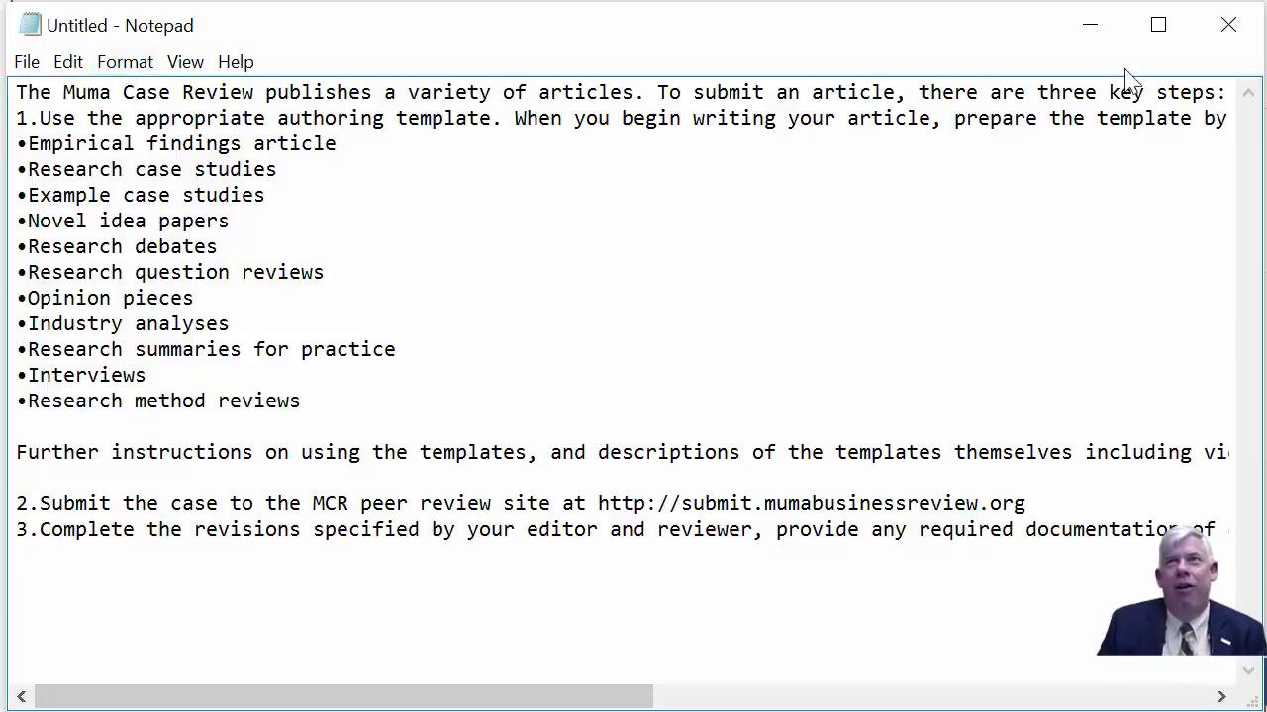
left_click_drag(525, 698, 1071, 219)
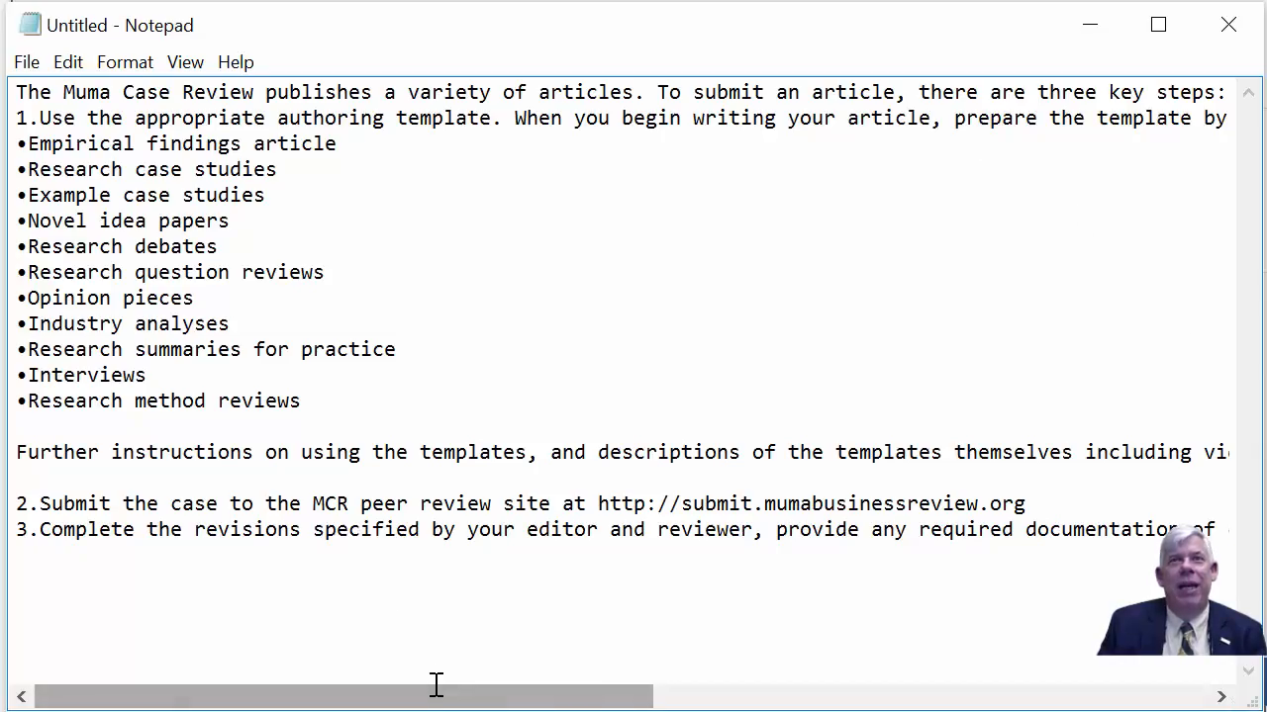
left_click_drag(453, 698, 999, 563)
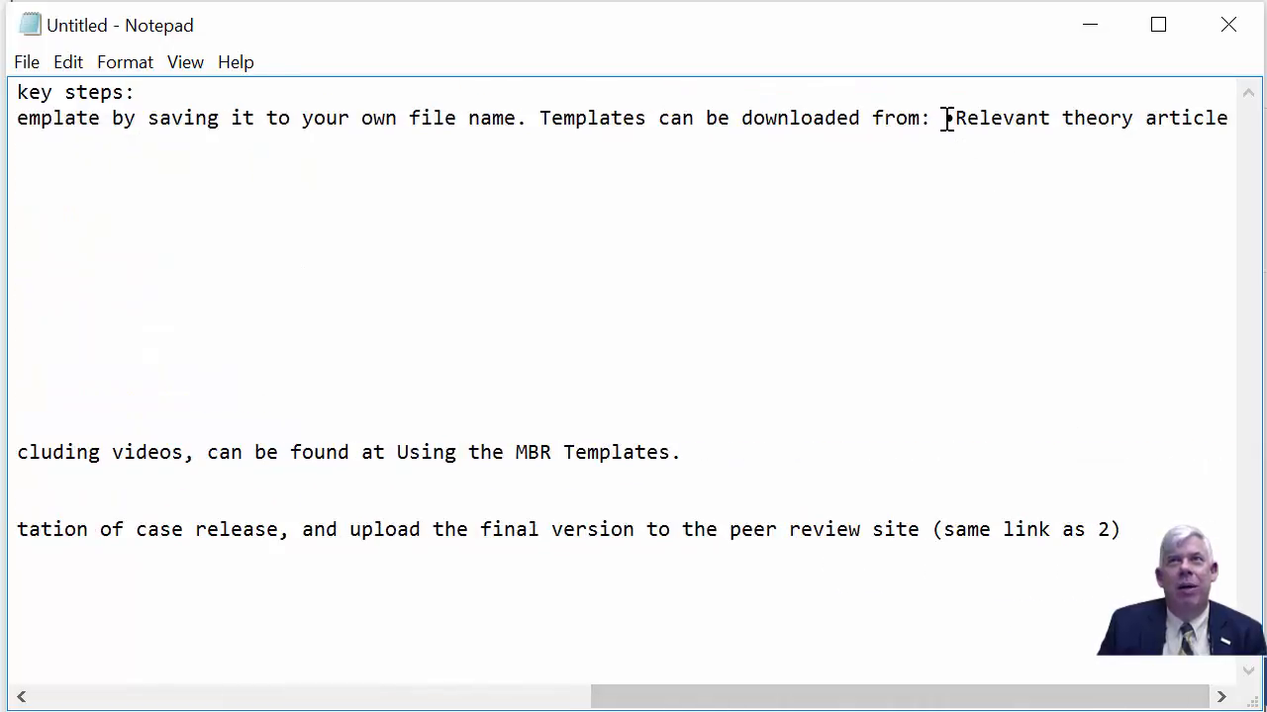
key("Return")
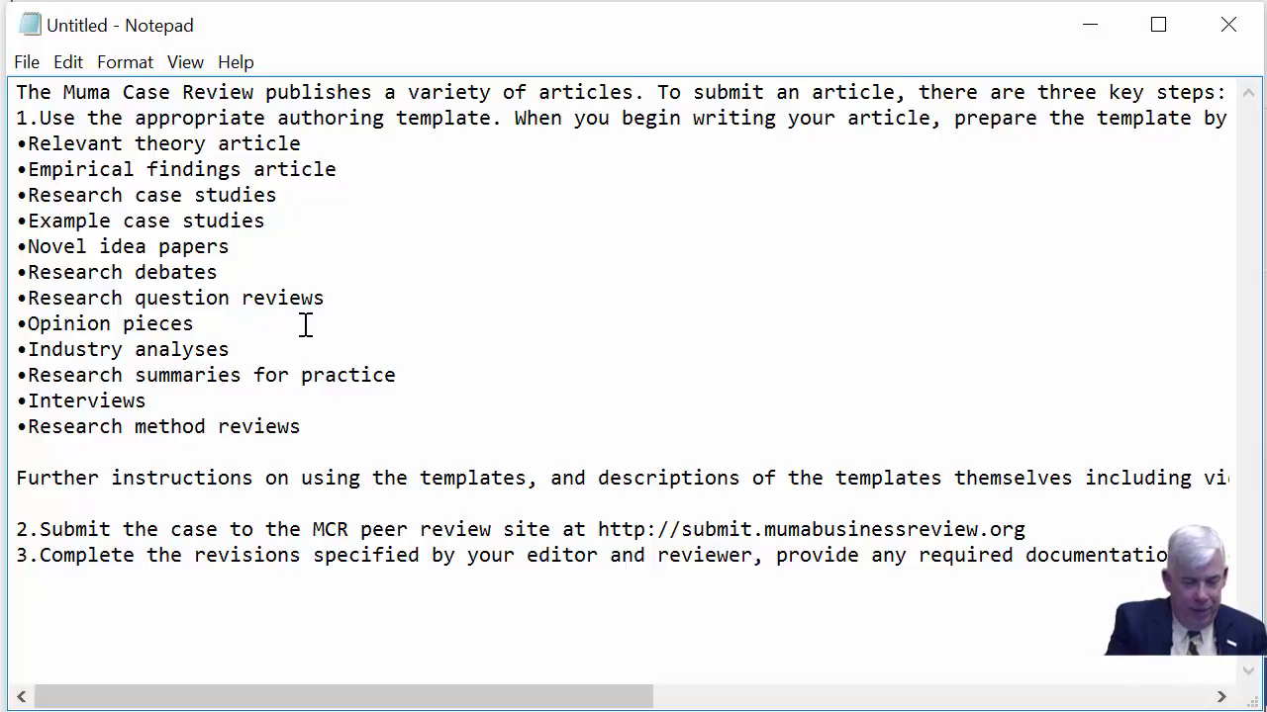
Paste the clipboard text over the entire Notepad contents and undo that replacement
key("ctrl+a")
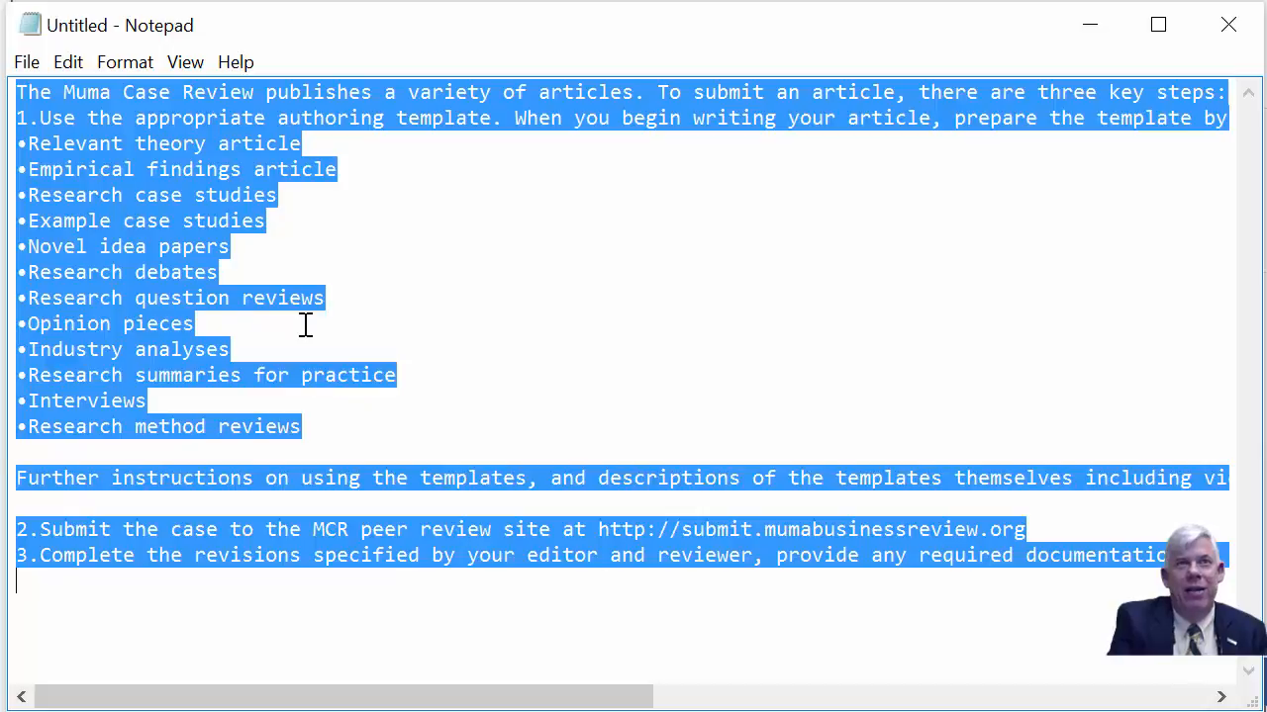
key("ctrl+v")
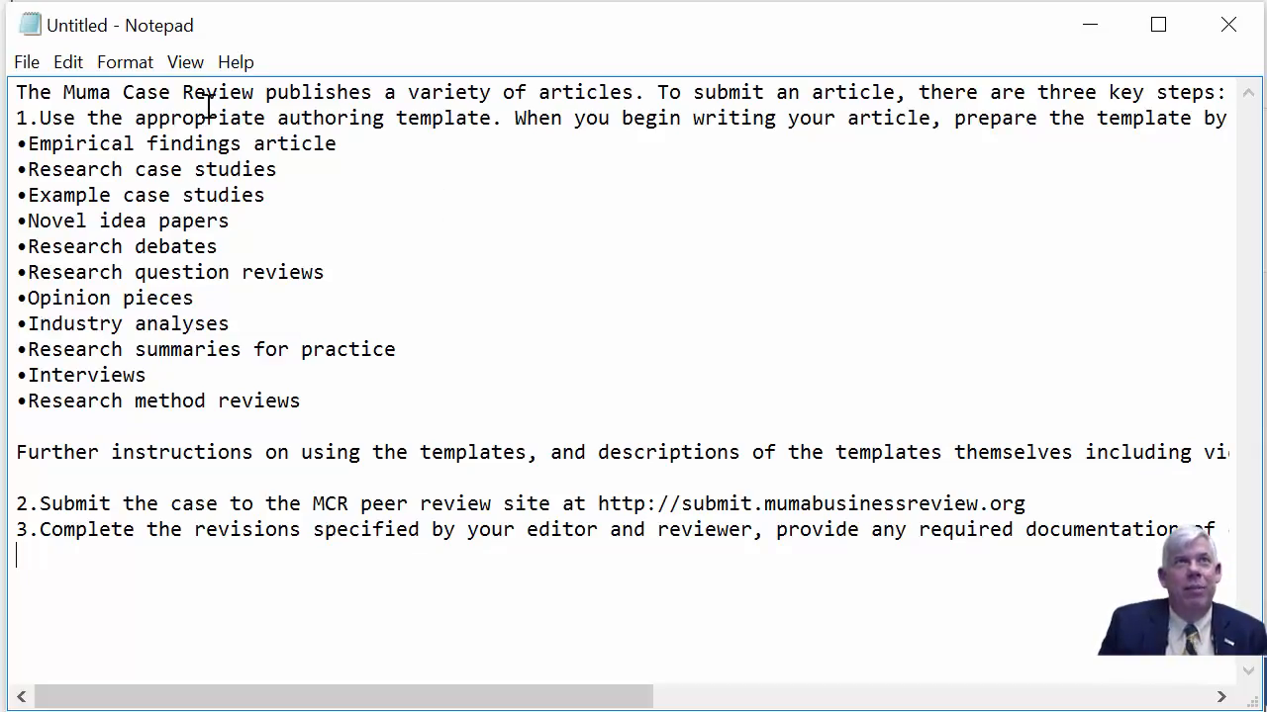
left_click(65, 61)
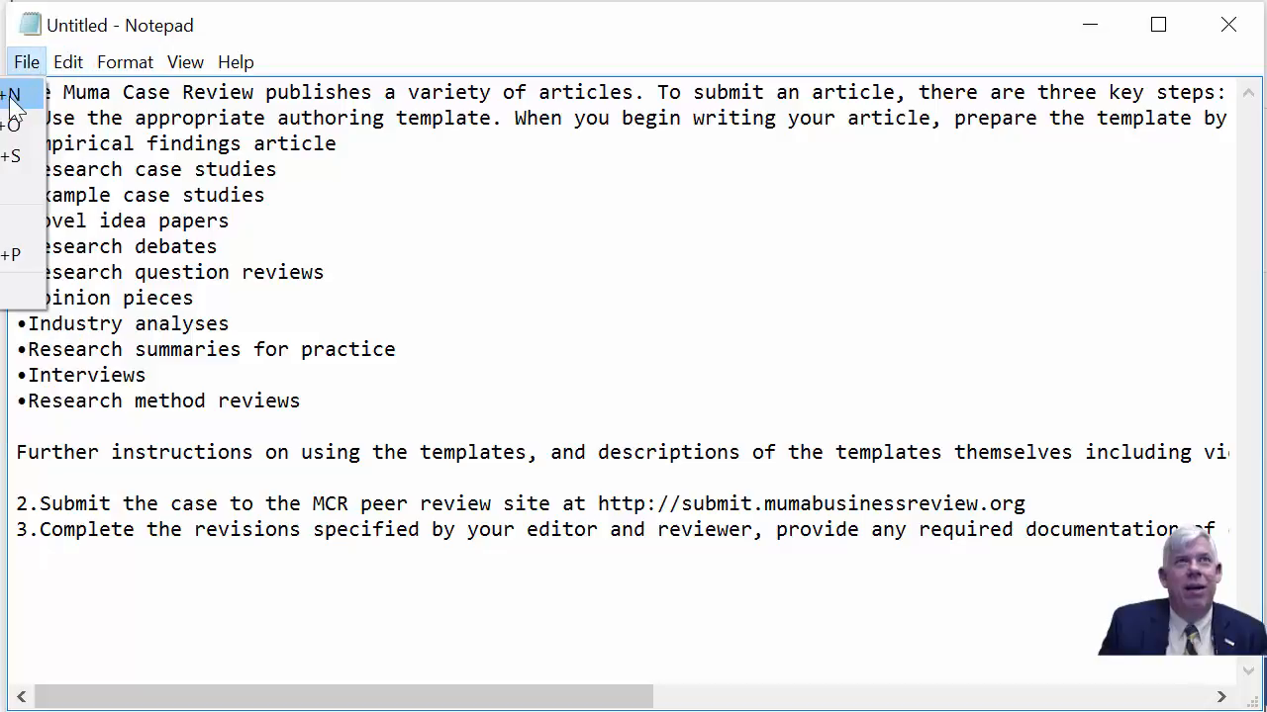
left_click(29, 95)
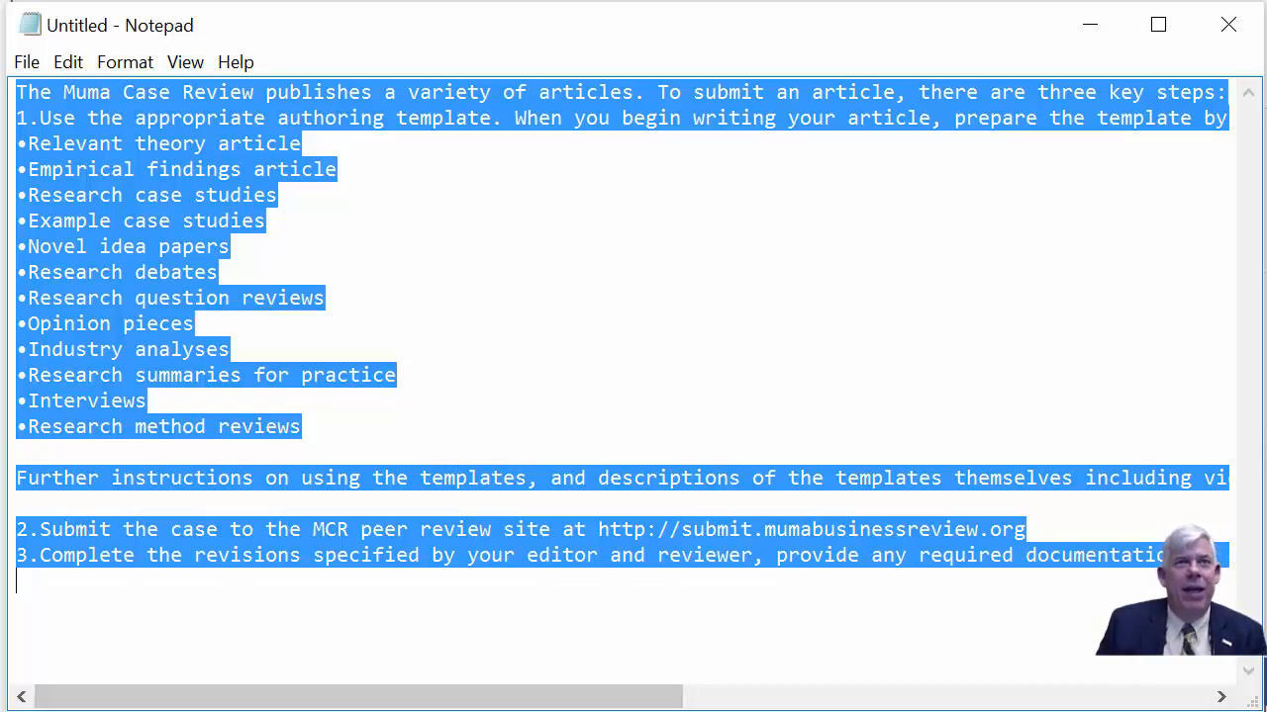
Copy the entire Notepad text, switch to Demonstration.docx in Word, and paste it into the empty paragraph after "Here is my opening..."
left_click(68, 63)
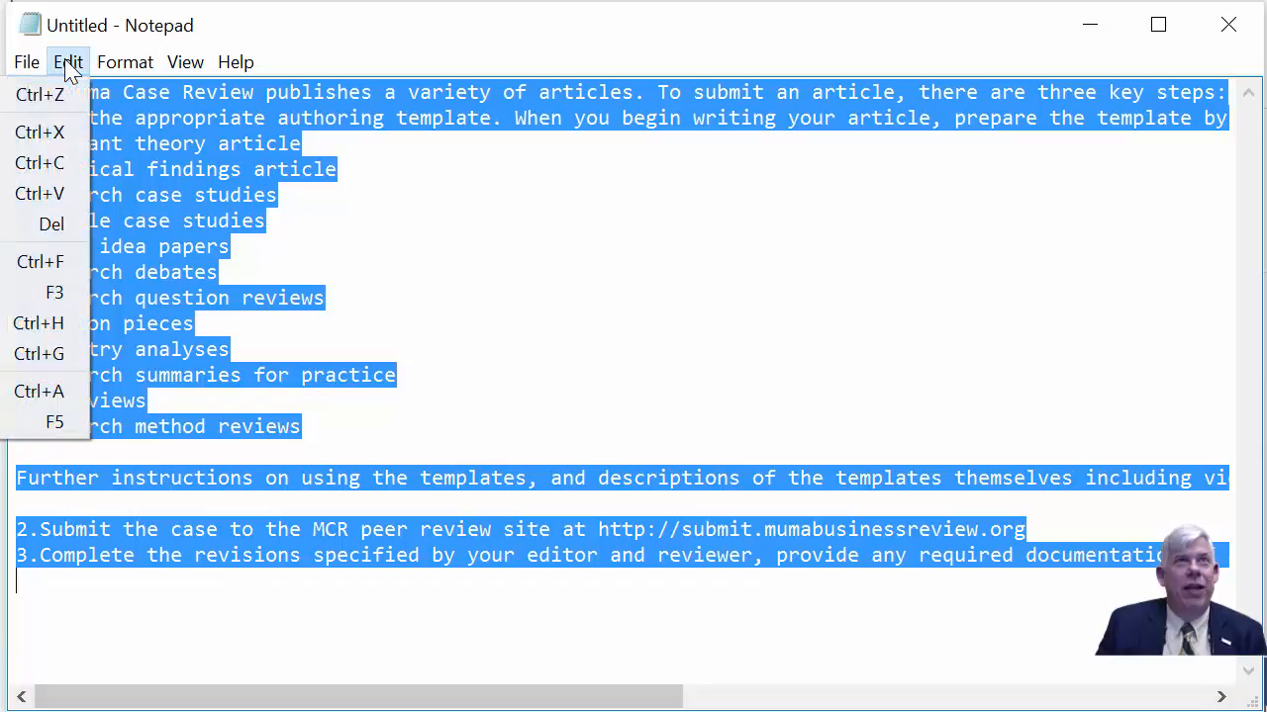
left_click(71, 163)
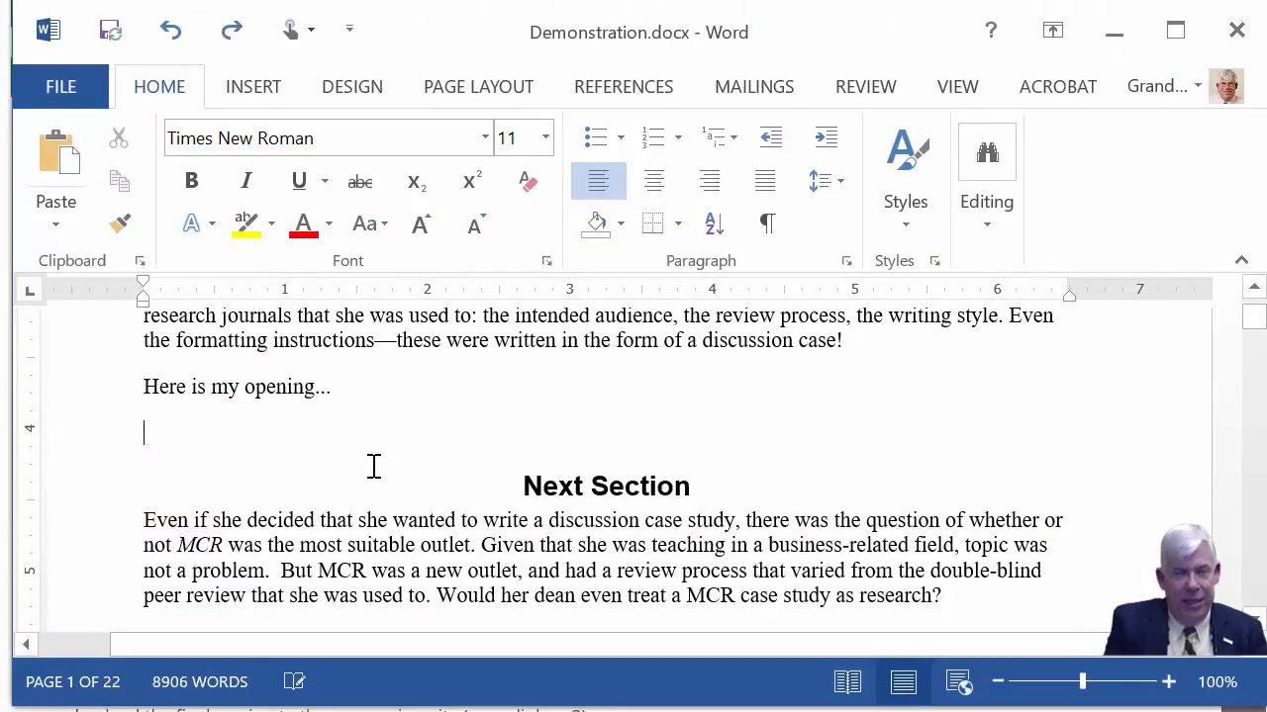
key("ctrl+v")
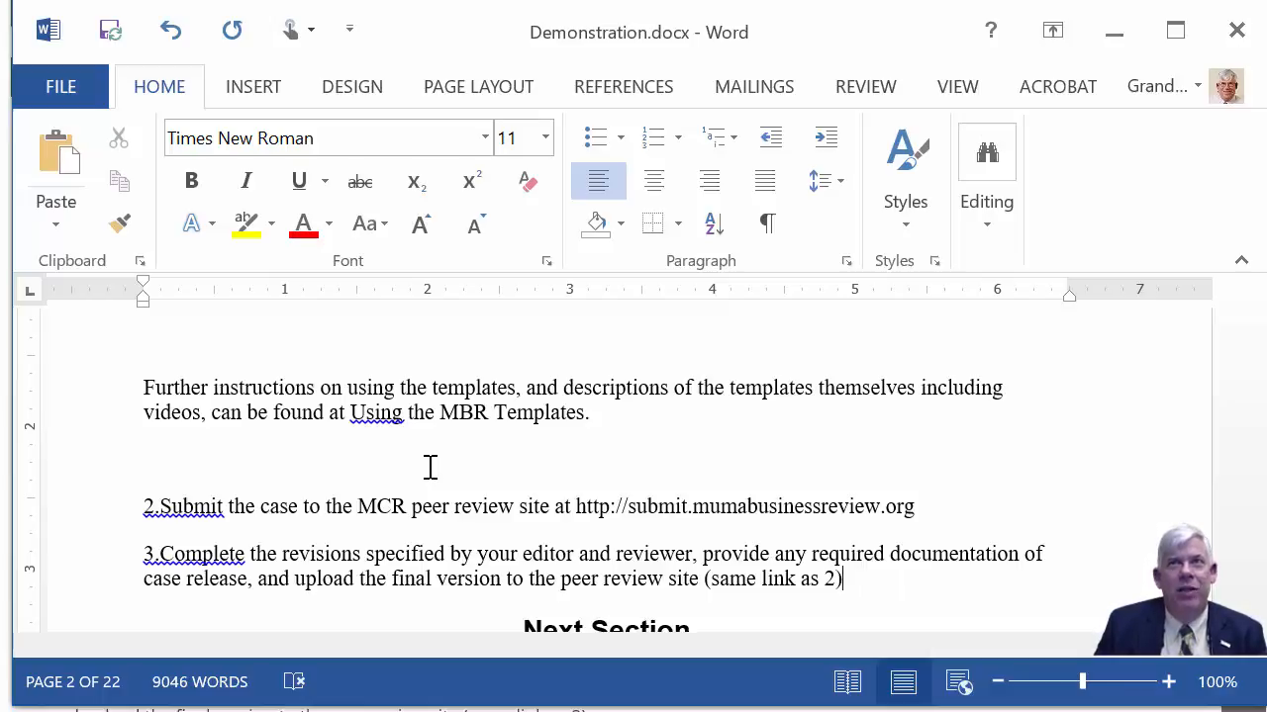
left_click(919, 234)
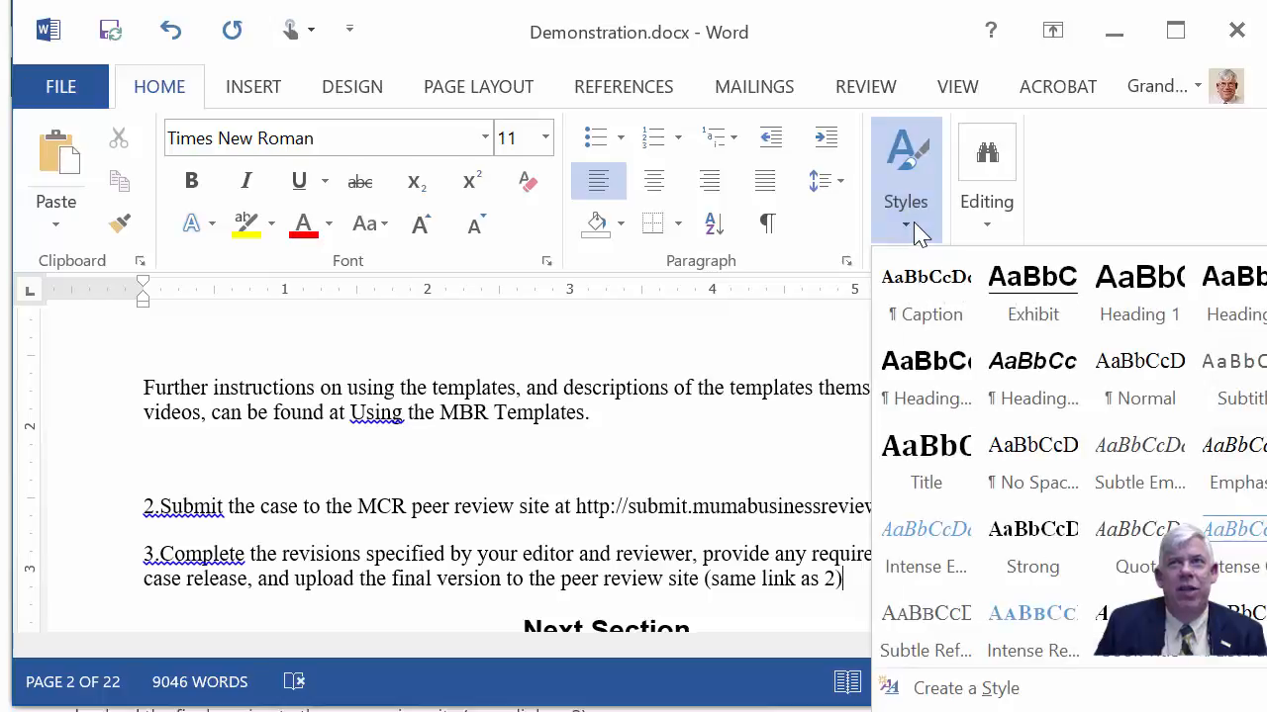
left_click(914, 225)
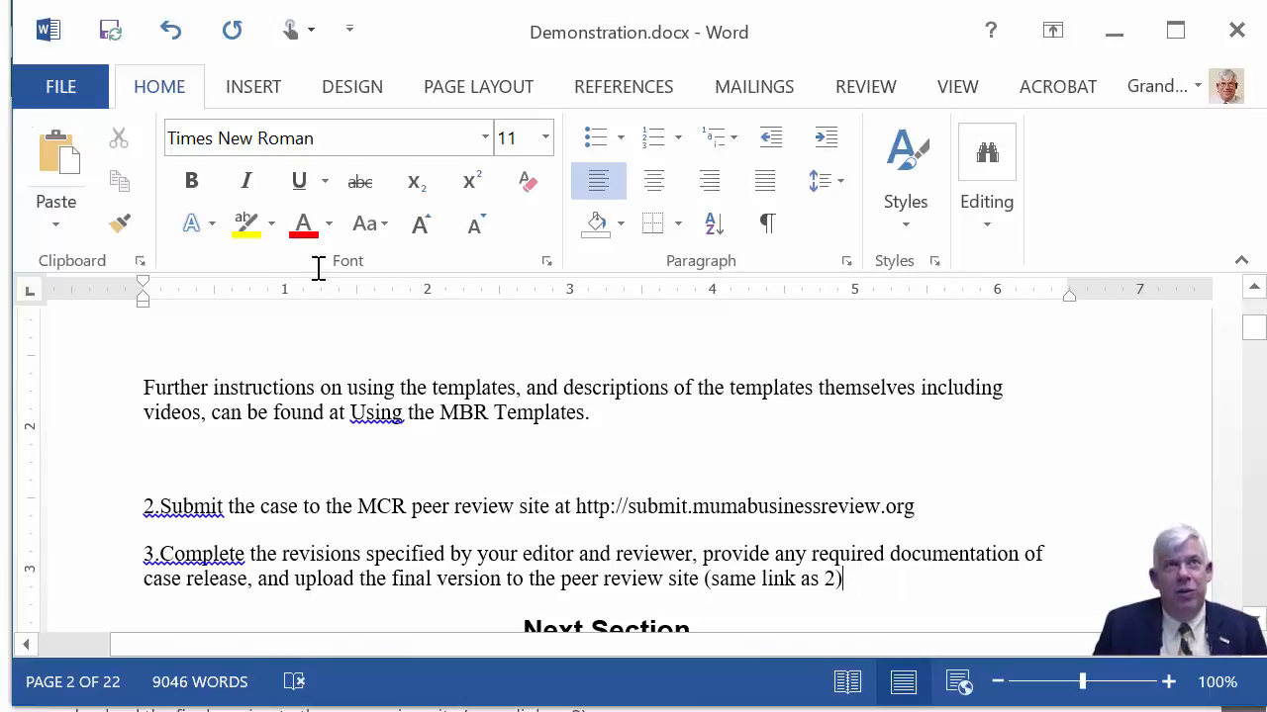
left_click(63, 224)
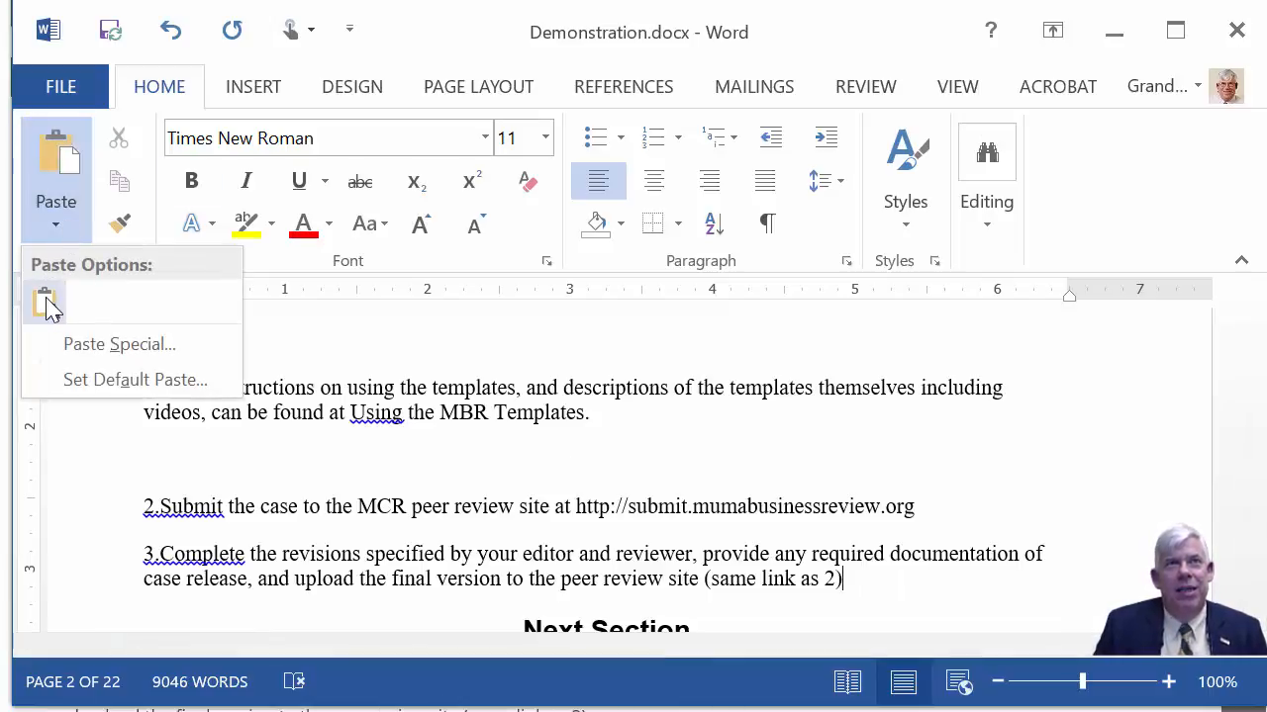
left_click(616, 399)
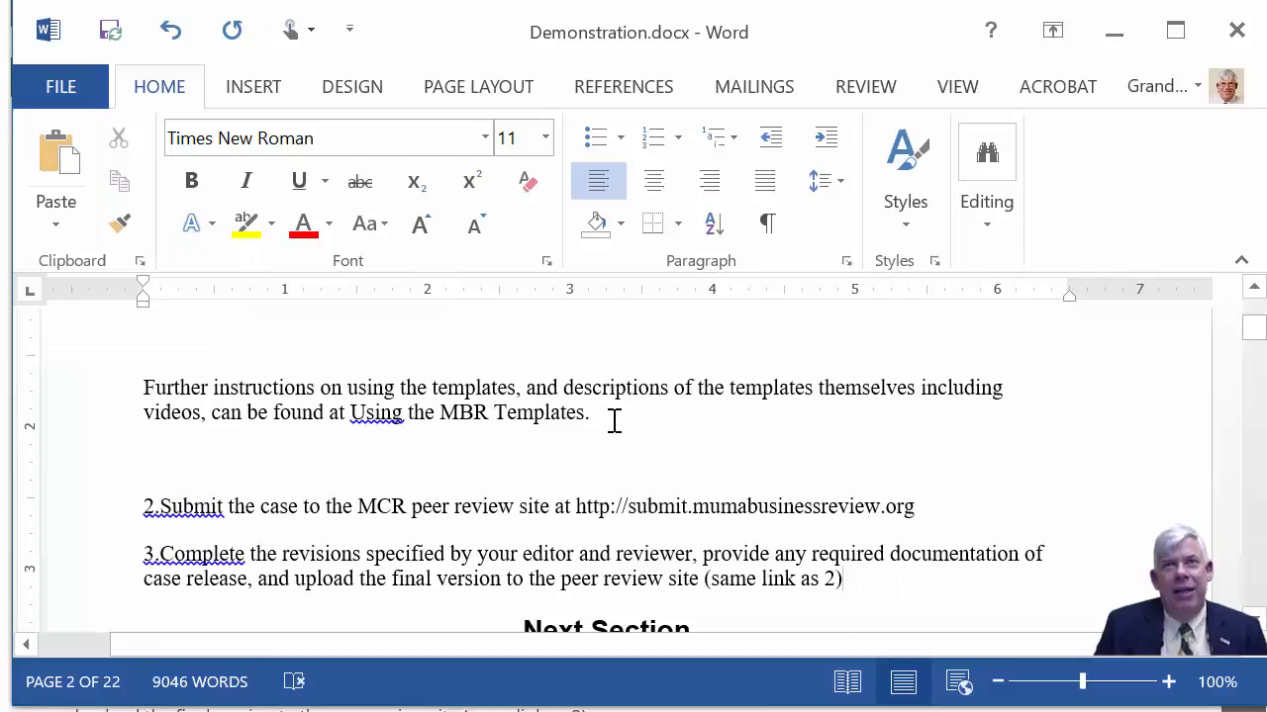